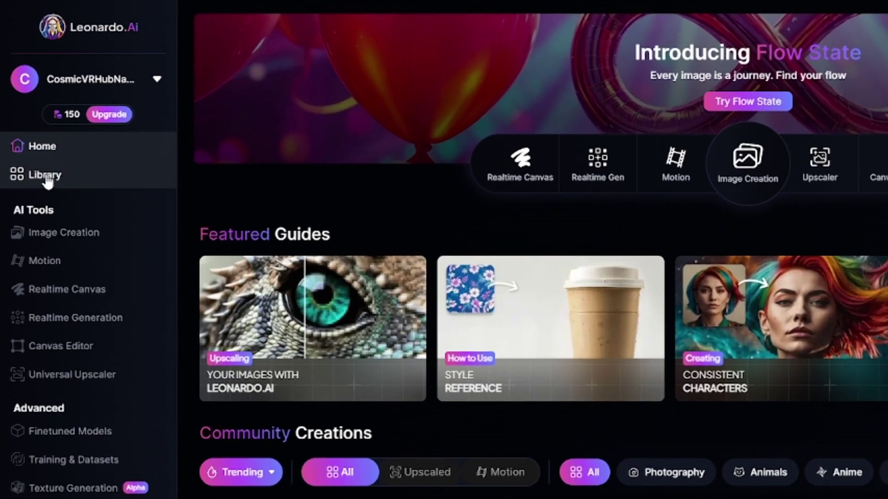
- Visit the Library, then return Home and scroll down to Community Creations
{"action": "left_click", "coordinate": [48, 180]}
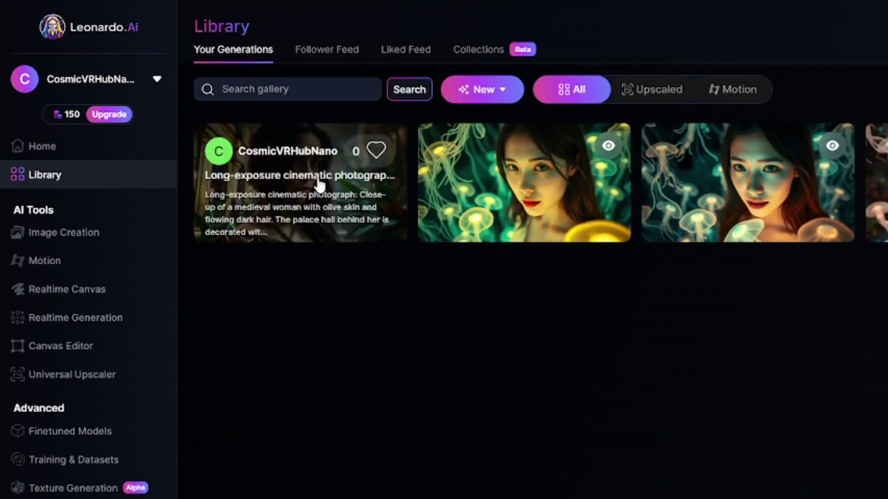
{"action": "left_click", "coordinate": [74, 152]}
{"action": "scroll", "coordinate": [343, 218], "scroll_direction": "down", "scroll_amount": 5}
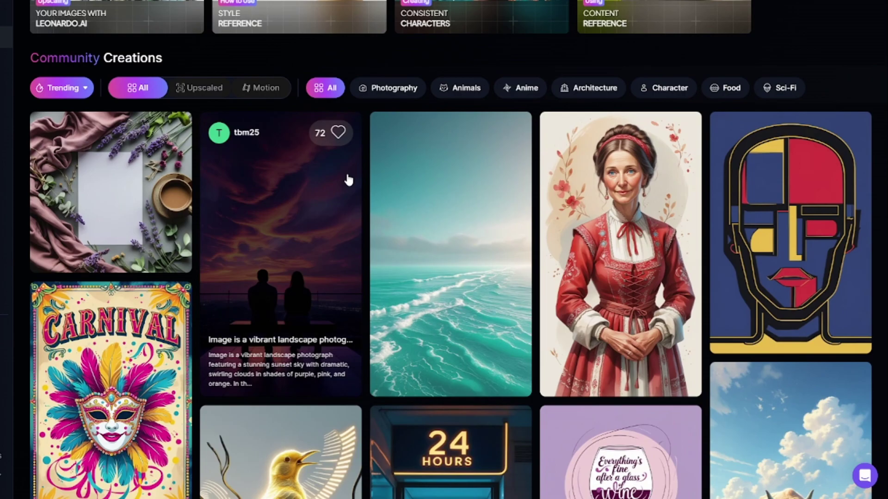
- Filter Community Creations to Upscaled after briefly trying the Motion filter
{"action": "left_click", "coordinate": [196, 91]}
{"action": "scroll", "coordinate": [196, 97], "scroll_direction": "down", "scroll_amount": 5}
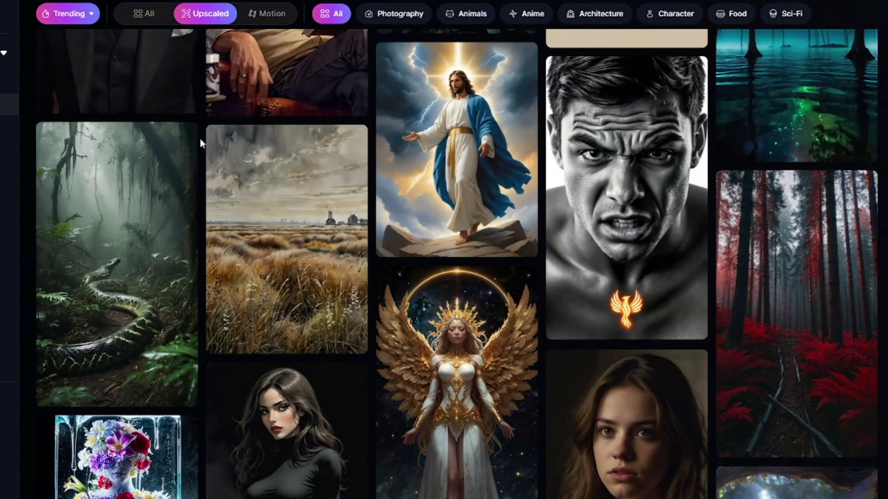
{"action": "left_click", "coordinate": [258, 14]}
{"action": "left_click", "coordinate": [206, 15]}
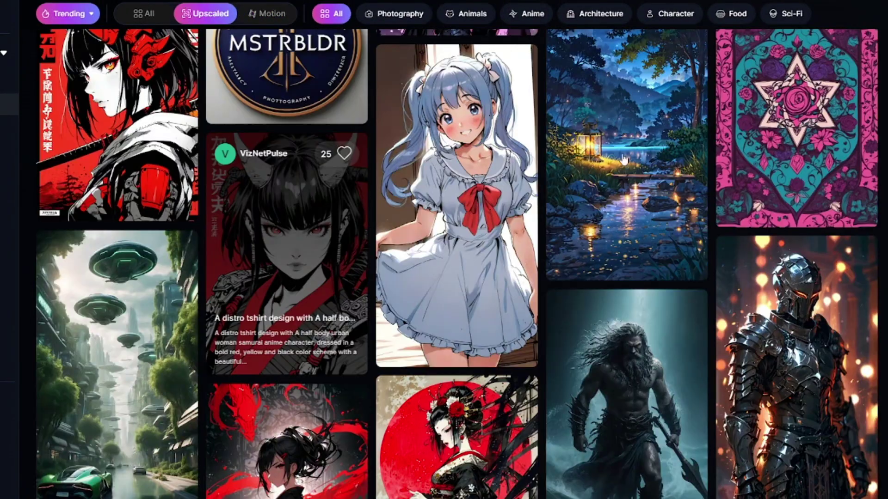
- Open the night lake wallpaper's details and scroll through its prompt information
{"action": "left_click", "coordinate": [640, 138]}
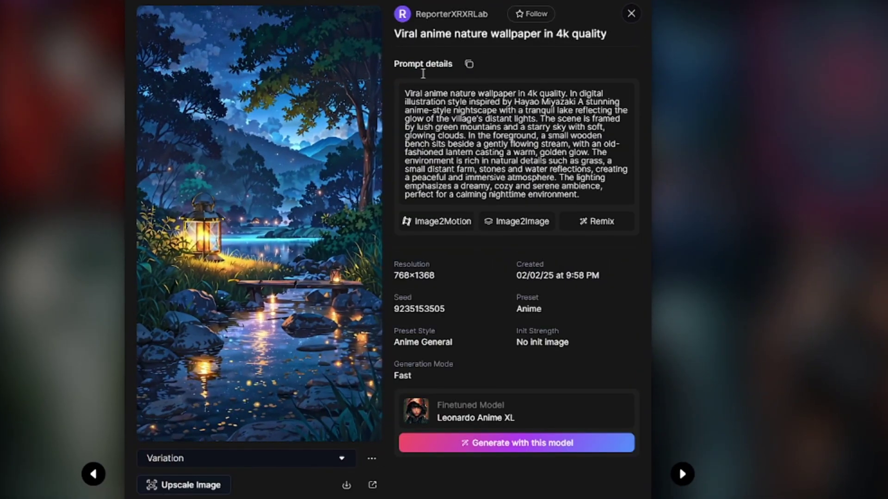
{"action": "scroll", "coordinate": [439, 116], "scroll_direction": "down", "scroll_amount": 3}
{"action": "scroll", "coordinate": [462, 93], "scroll_direction": "up", "scroll_amount": 3}
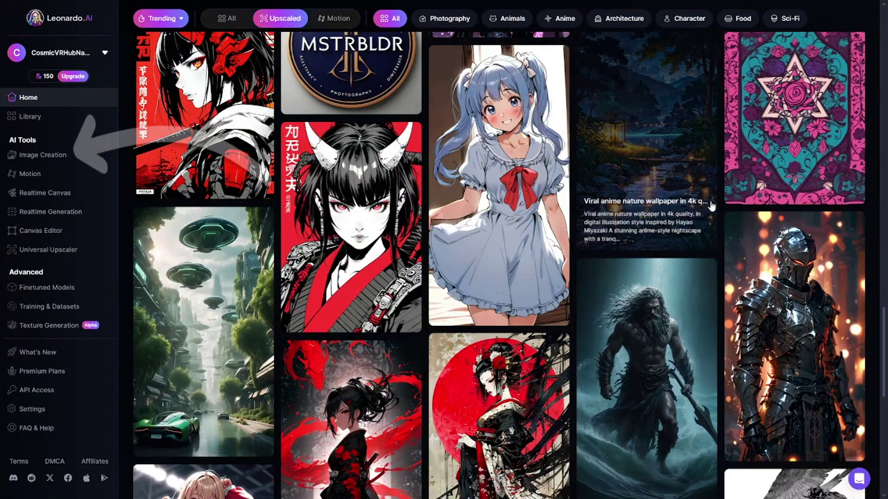
{"action": "scroll", "coordinate": [347, 273], "scroll_direction": "down", "scroll_amount": 10}
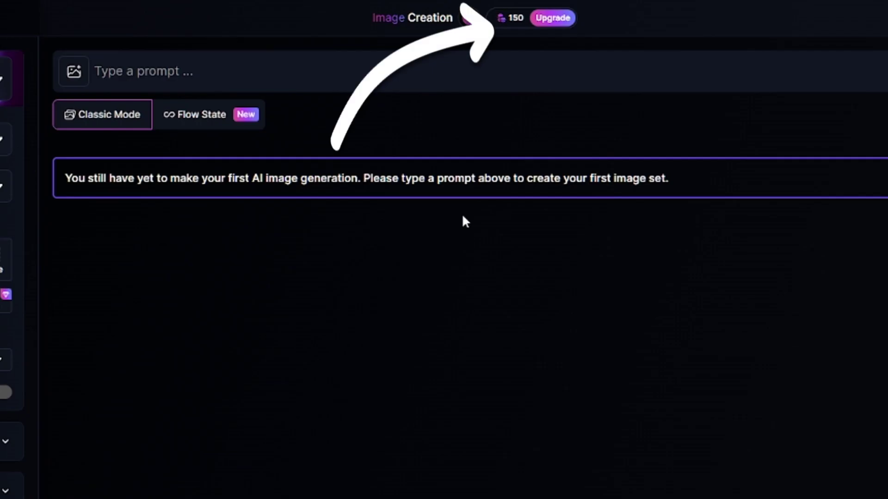
- View the subscription plans, then pick the Cinematic Kino preset
{"action": "mouse_move", "coordinate": [610, 19]}
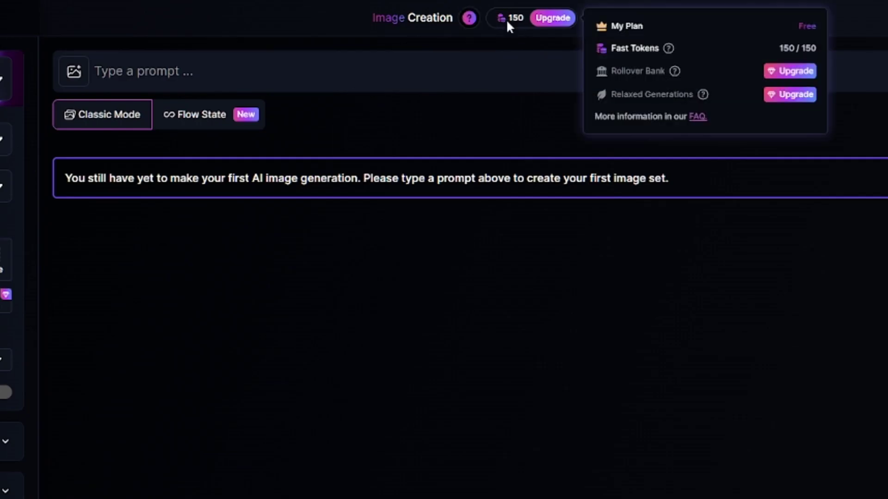
{"action": "left_click", "coordinate": [509, 21]}
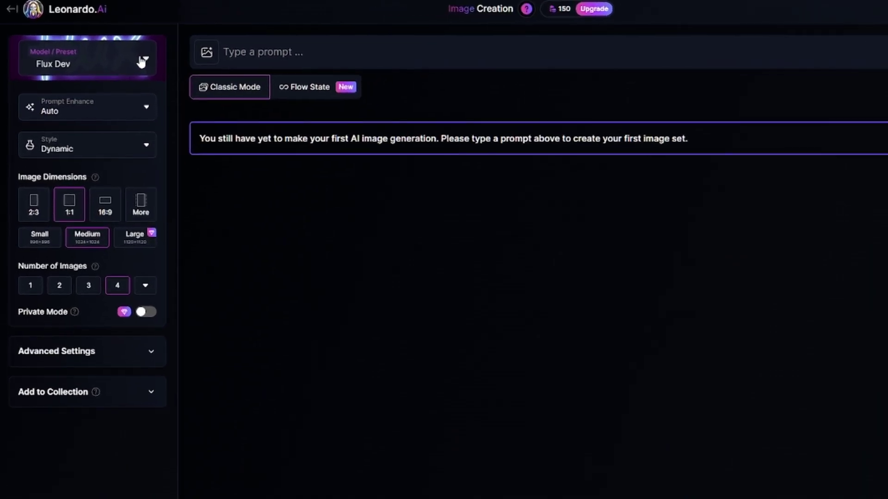
{"action": "left_click", "coordinate": [141, 61]}
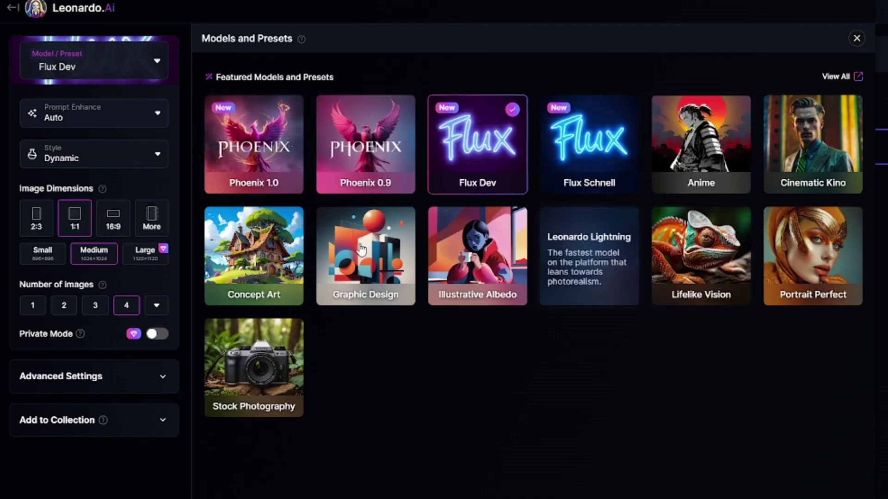
{"action": "left_click", "coordinate": [807, 148]}
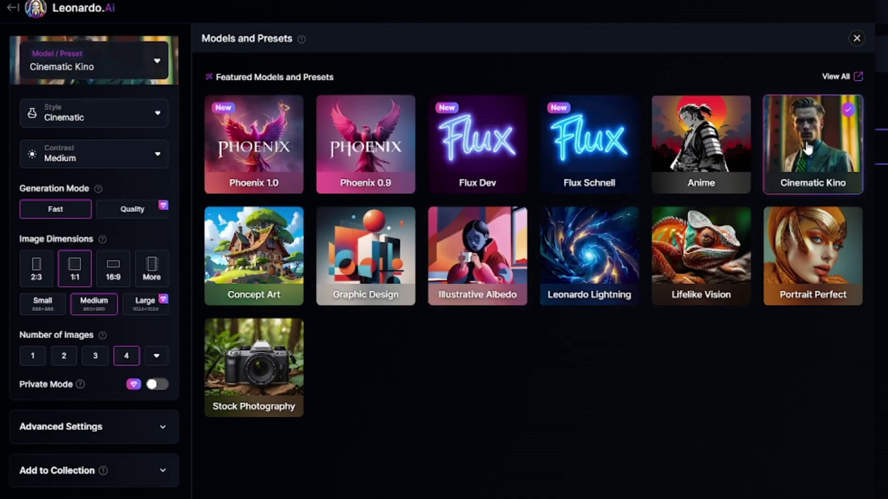
- Set the style to Creative and keep contrast on Medium
{"action": "left_click", "coordinate": [143, 111]}
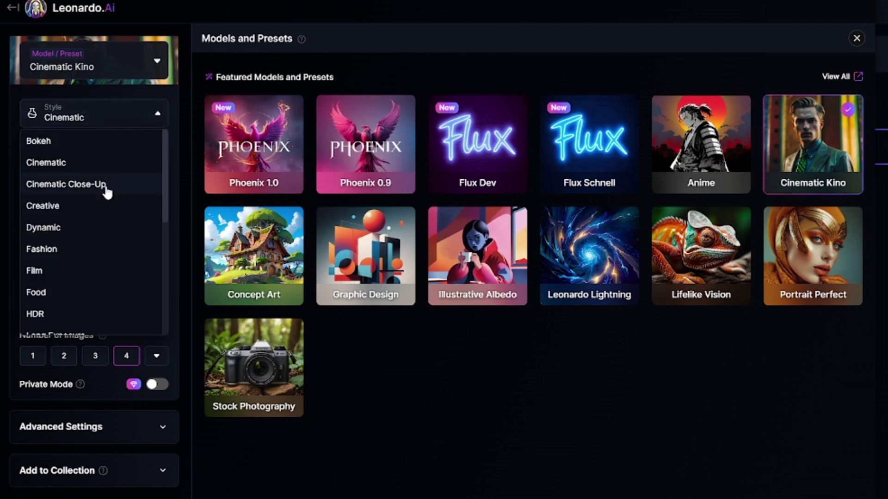
{"action": "left_click", "coordinate": [87, 207]}
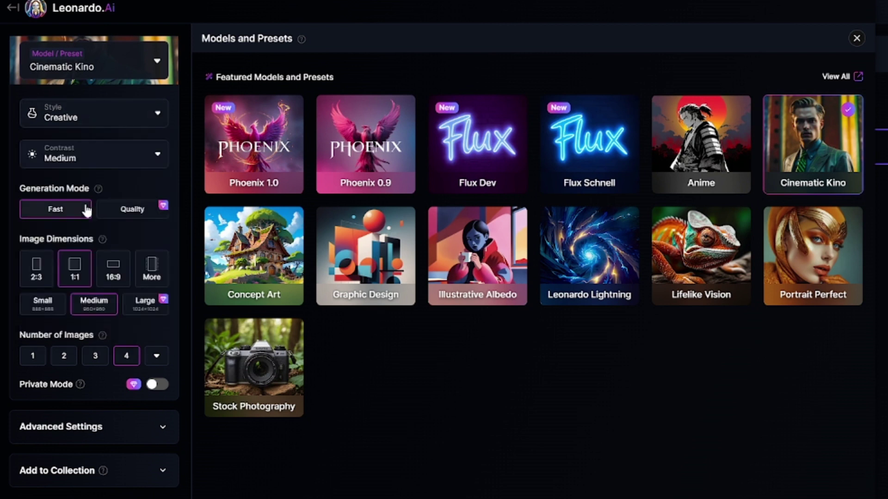
{"action": "left_click", "coordinate": [131, 154]}
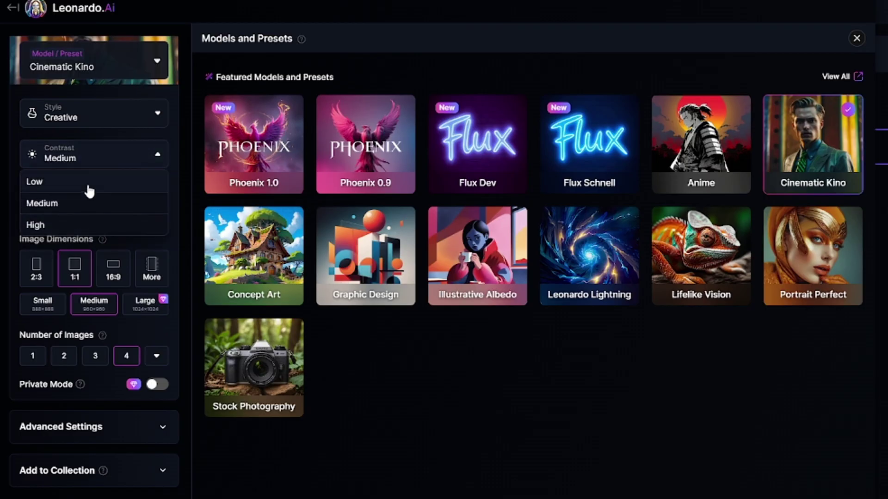
{"action": "left_click", "coordinate": [178, 166]}
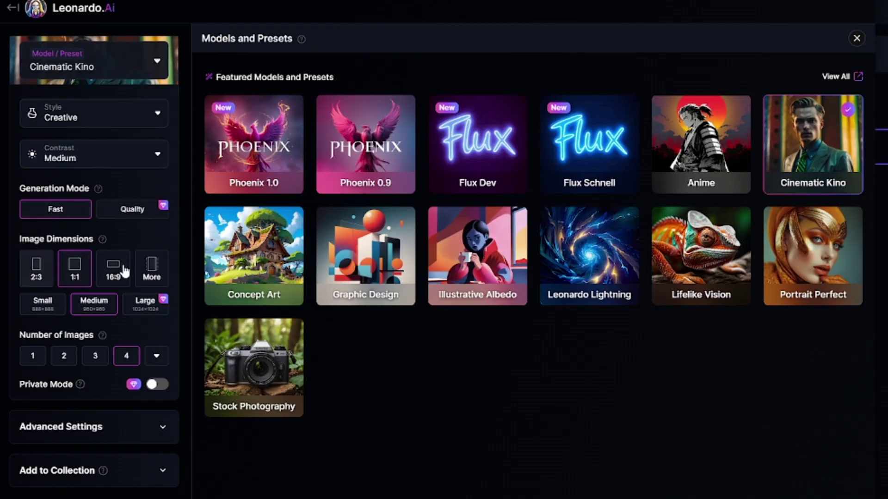
- Change the aspect ratio from 1:1 to 4:3 and choose the Small 1024×768 size
{"action": "left_click", "coordinate": [153, 276]}
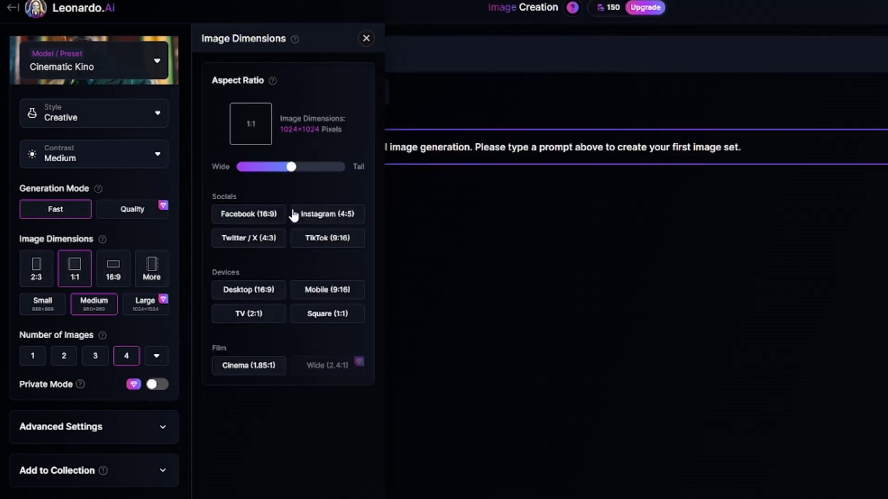
{"action": "left_click_drag", "start_coordinate": [291, 169], "coordinate": [273, 174]}
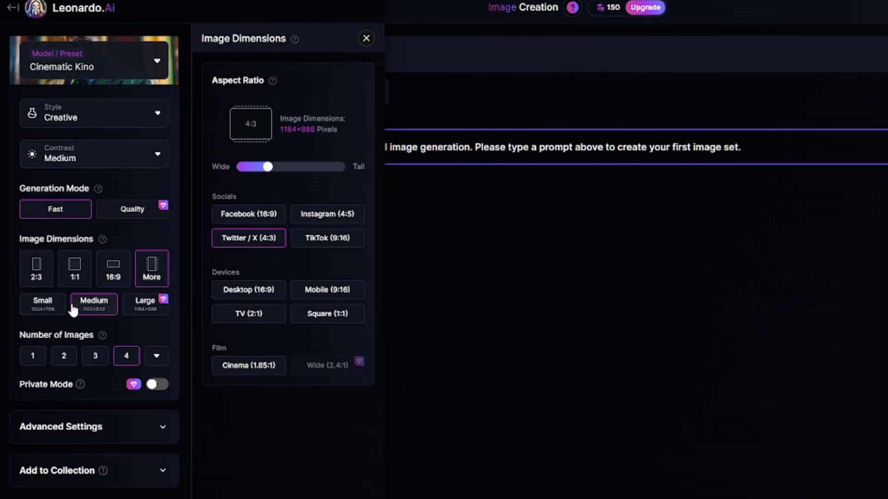
{"action": "left_click", "coordinate": [53, 307]}
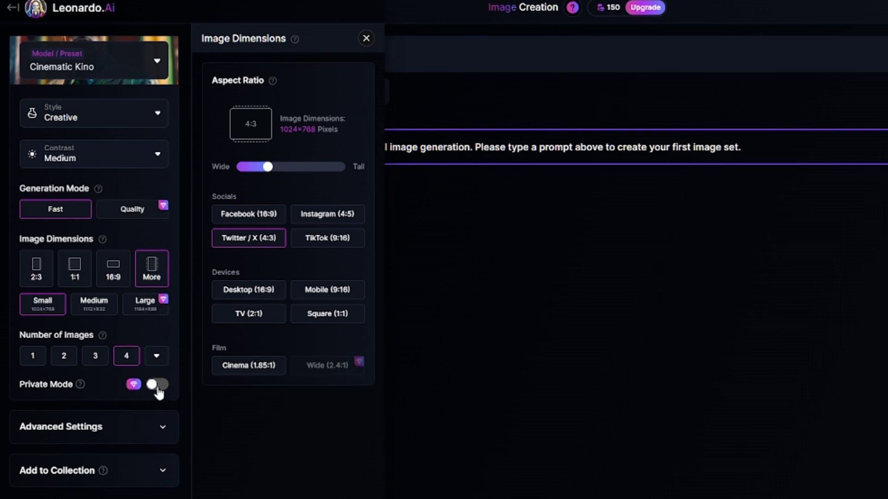
- Expand Advanced Settings and keep Leonardo Kino XL as the model
{"action": "left_click", "coordinate": [157, 418]}
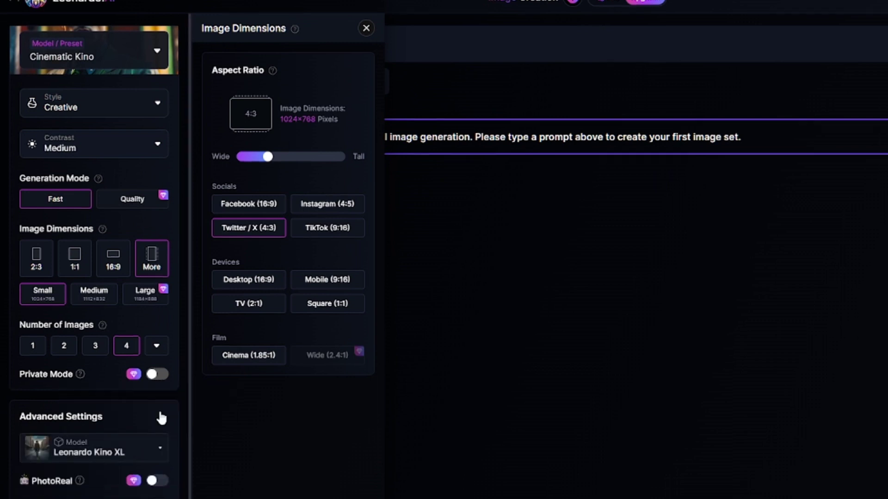
{"action": "scroll", "coordinate": [161, 407], "scroll_direction": "down", "scroll_amount": 5}
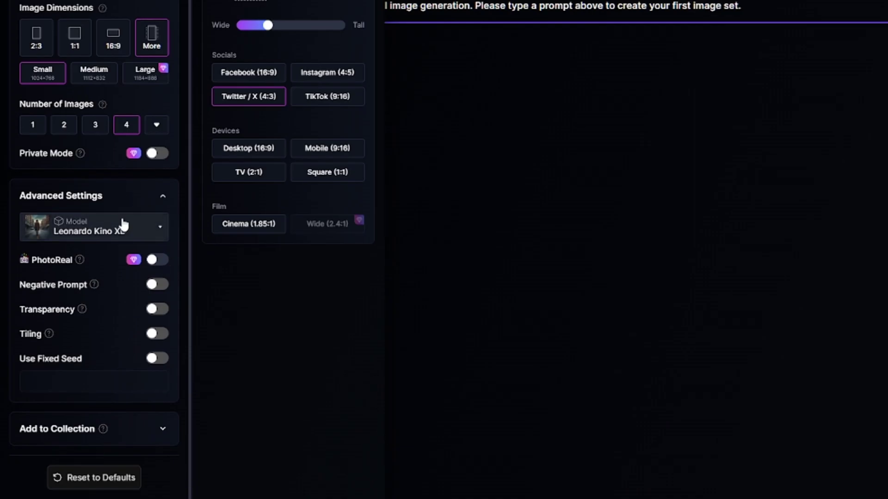
{"action": "left_click", "coordinate": [123, 225]}
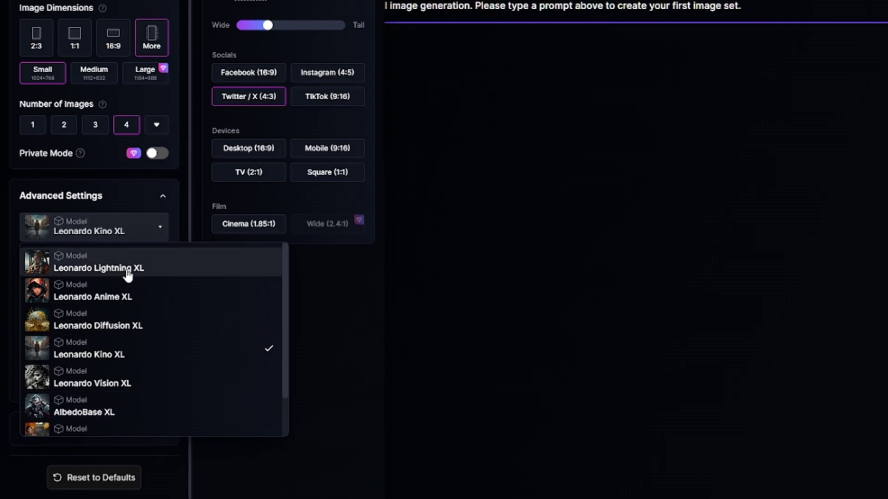
{"action": "scroll", "coordinate": [157, 286], "scroll_direction": "down", "scroll_amount": 1}
{"action": "scroll", "coordinate": [156, 323], "scroll_direction": "up", "scroll_amount": 1}
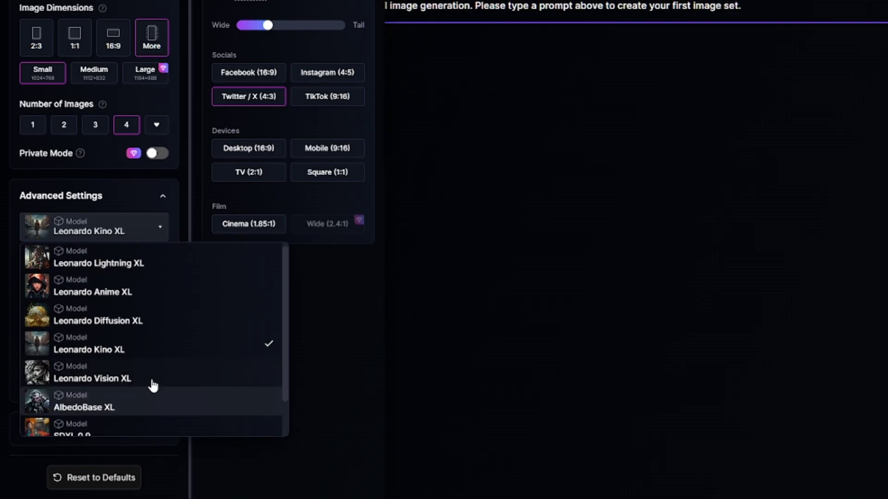
{"action": "left_click", "coordinate": [137, 180]}
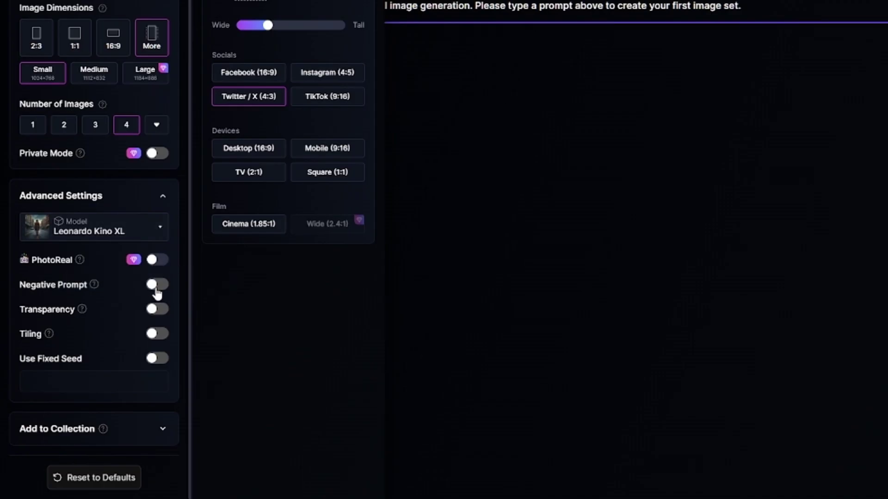
- Enable Negative Prompt and briefly expand then collapse Add to Collection
{"action": "left_click", "coordinate": [158, 285]}
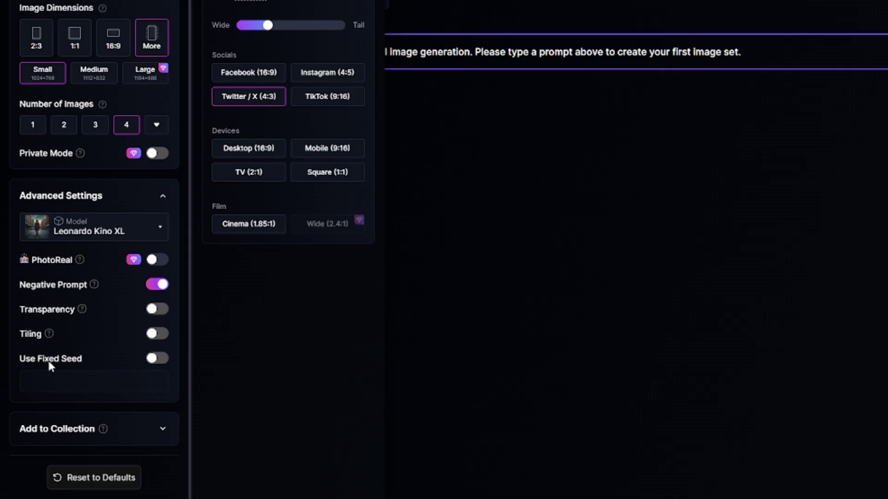
{"action": "left_click", "coordinate": [157, 429]}
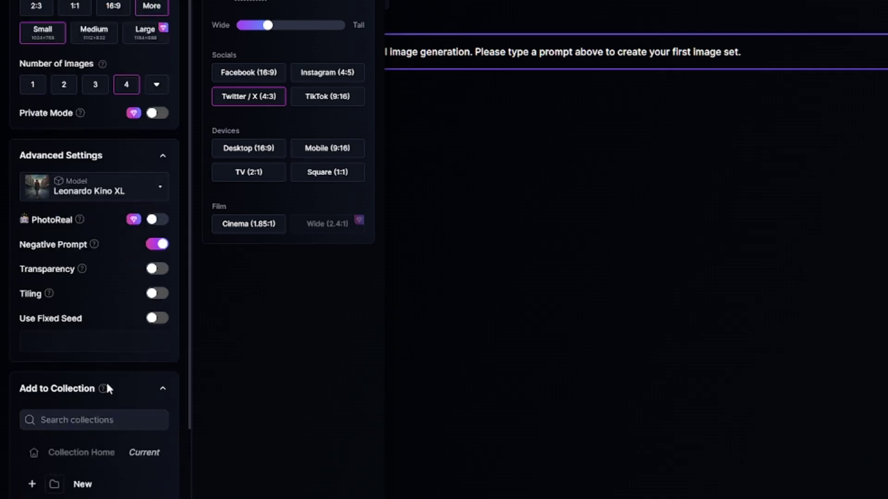
{"action": "left_click", "coordinate": [163, 295]}
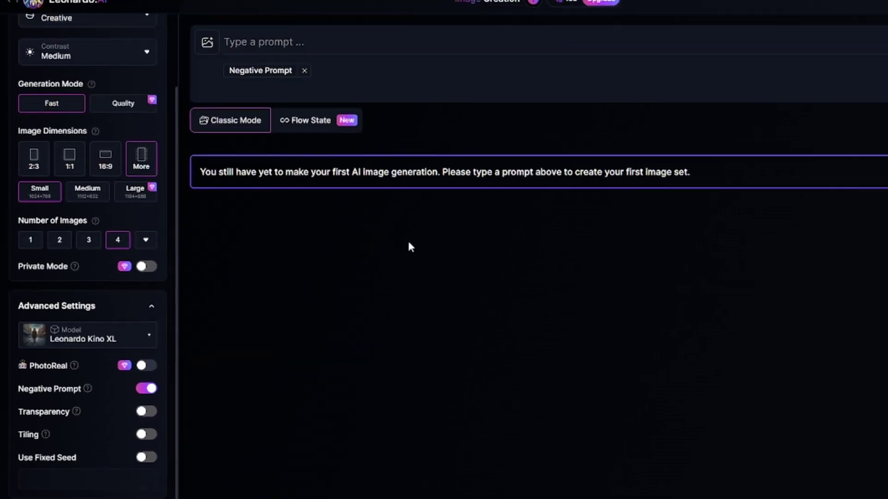
- Enter 'lone traveller in the tropical forest', set negative prompt 'animals, insects', and apply Improve Prompt
{"action": "left_click", "coordinate": [269, 40]}
{"action": "type", "text": "lone traveller in the tropical forest"}
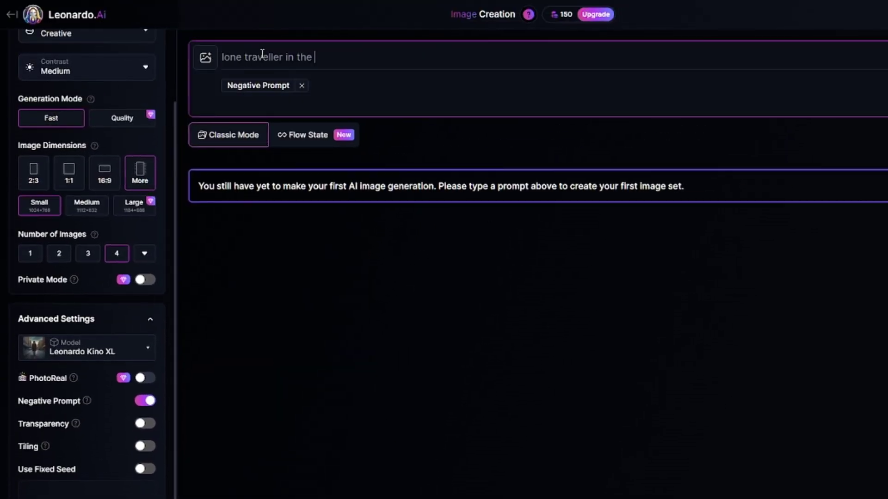
{"action": "left_click", "coordinate": [245, 107]}
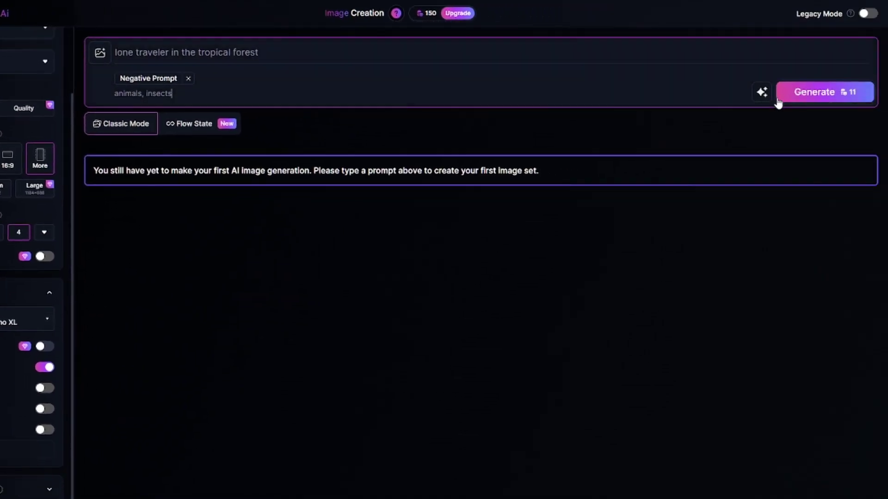
{"action": "left_click", "coordinate": [761, 94]}
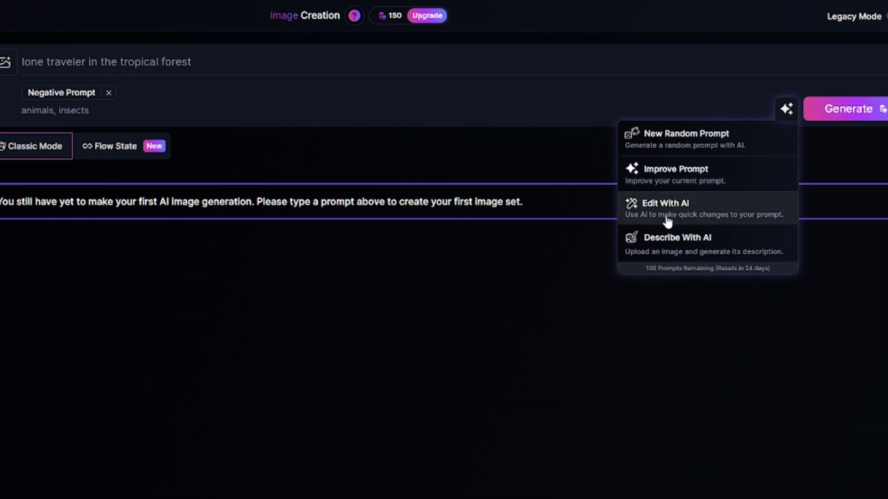
{"action": "left_click", "coordinate": [662, 175]}
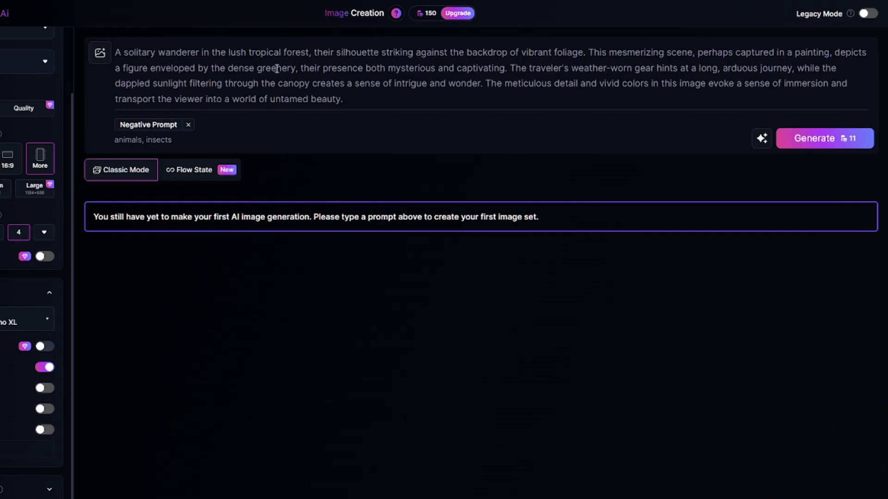
- Generate four jungle images, step through them, and remove the background from one
{"action": "left_click", "coordinate": [823, 147]}
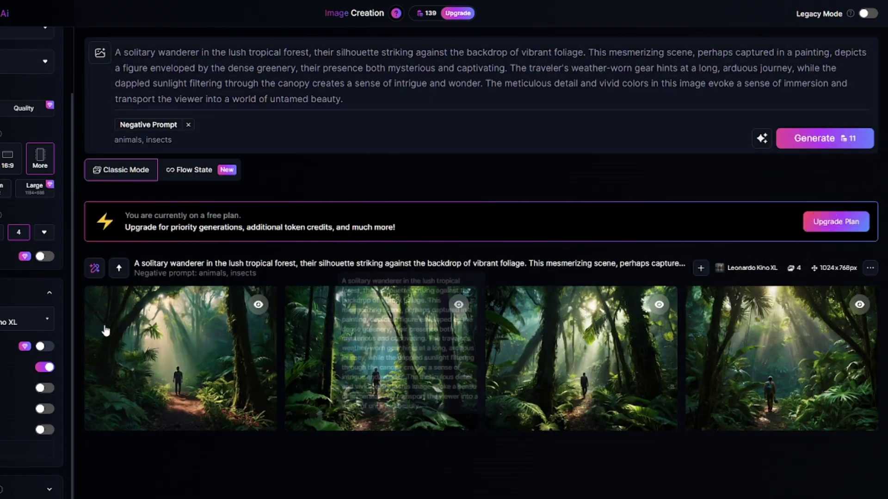
{"action": "left_click", "coordinate": [151, 336]}
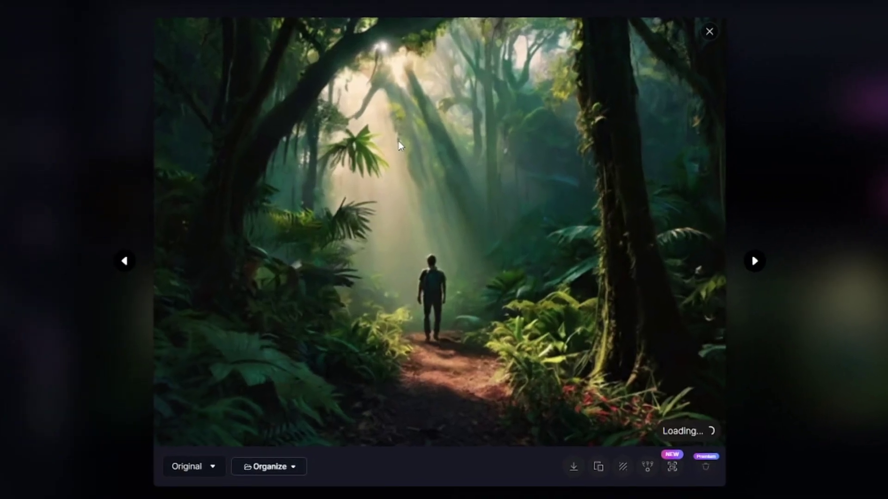
{"action": "left_click", "coordinate": [763, 260]}
{"action": "left_click", "coordinate": [763, 260]}
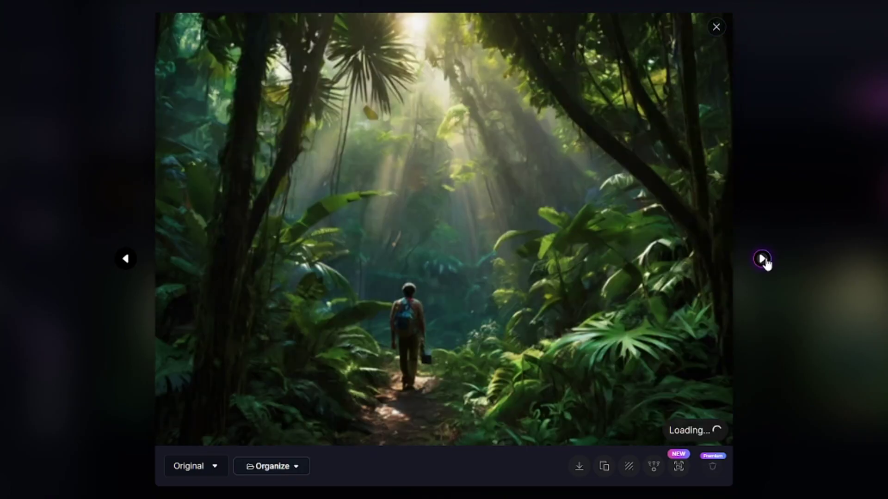
{"action": "left_click", "coordinate": [763, 260]}
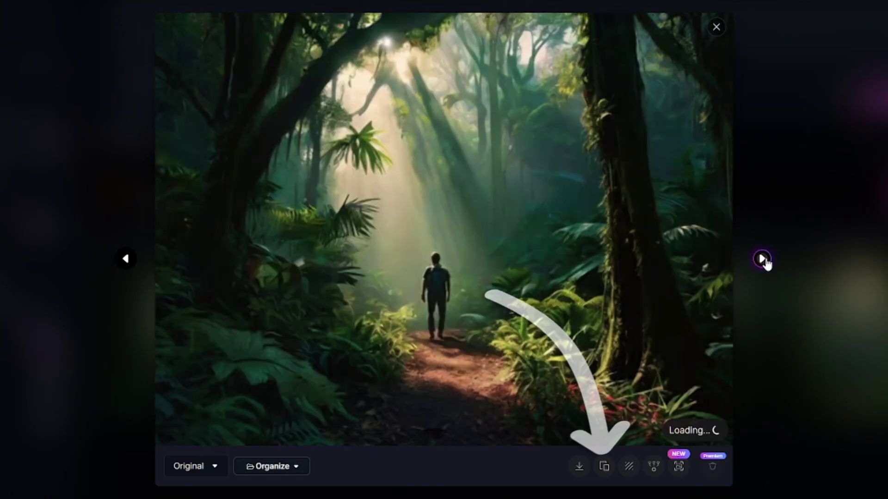
{"action": "left_click", "coordinate": [630, 467]}
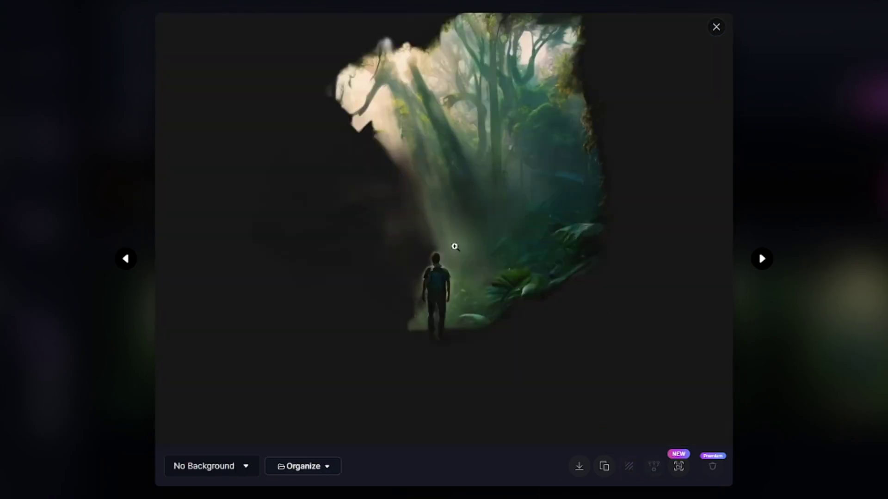
- Switch between image versions, then create and view an upscaled variation
{"action": "left_click", "coordinate": [213, 468]}
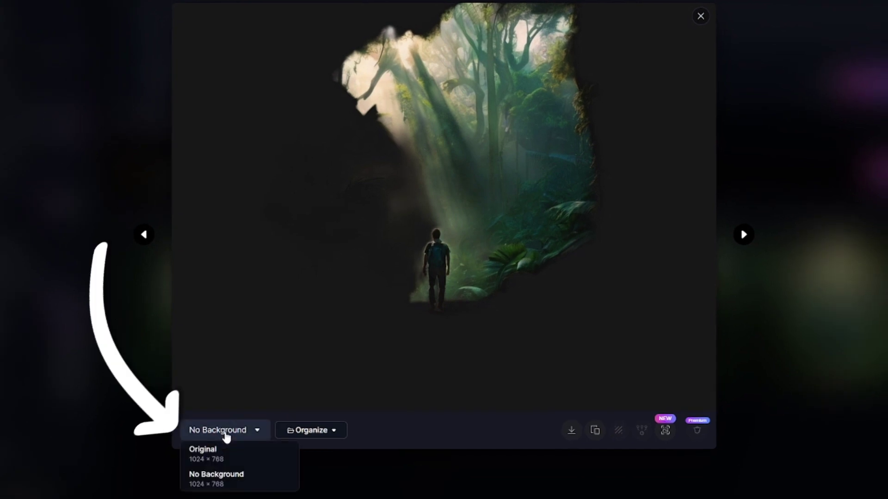
{"action": "left_click", "coordinate": [216, 465]}
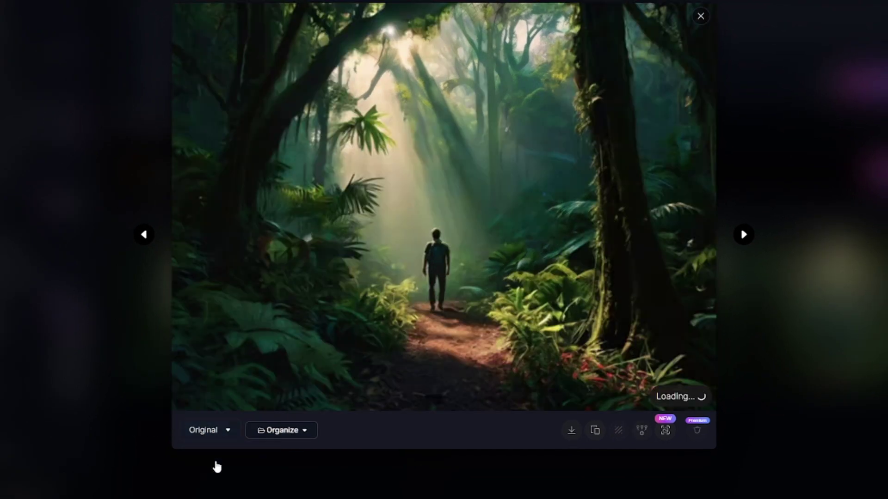
{"action": "left_click", "coordinate": [231, 431]}
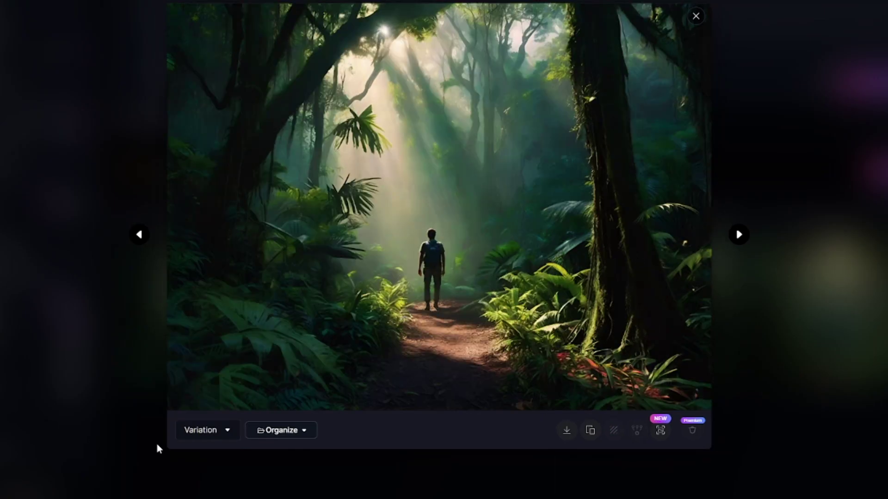
{"action": "left_click", "coordinate": [208, 430]}
{"action": "left_click", "coordinate": [209, 356]}
{"action": "left_click", "coordinate": [220, 437]}
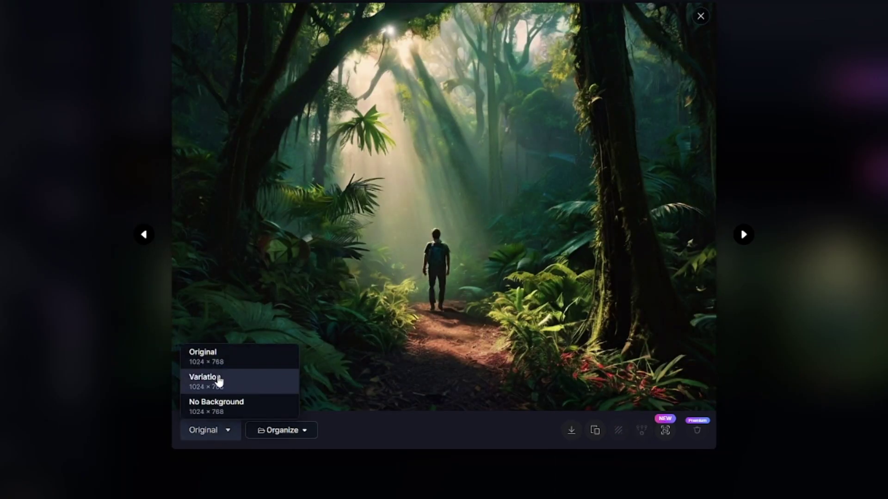
{"action": "left_click", "coordinate": [217, 383]}
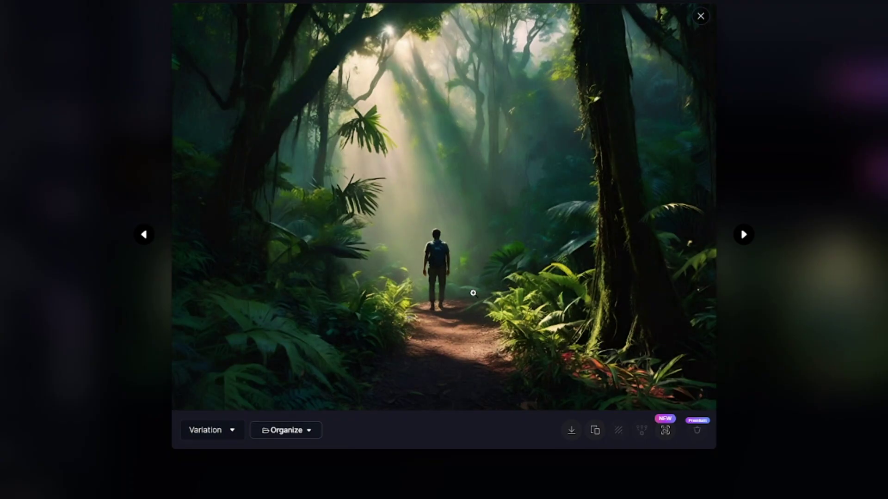
- Dismiss the upscale offer and generate from 'close-up of a travler in the forest'
{"action": "left_click", "coordinate": [662, 437]}
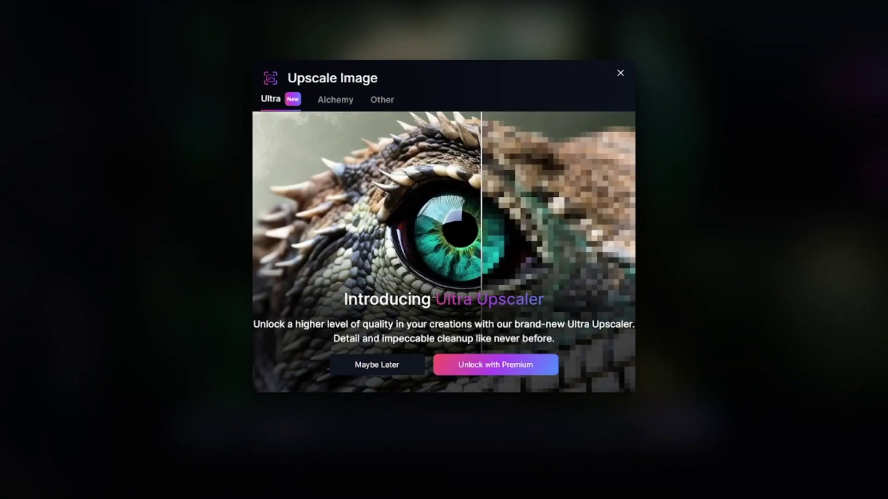
{"action": "left_click", "coordinate": [620, 73]}
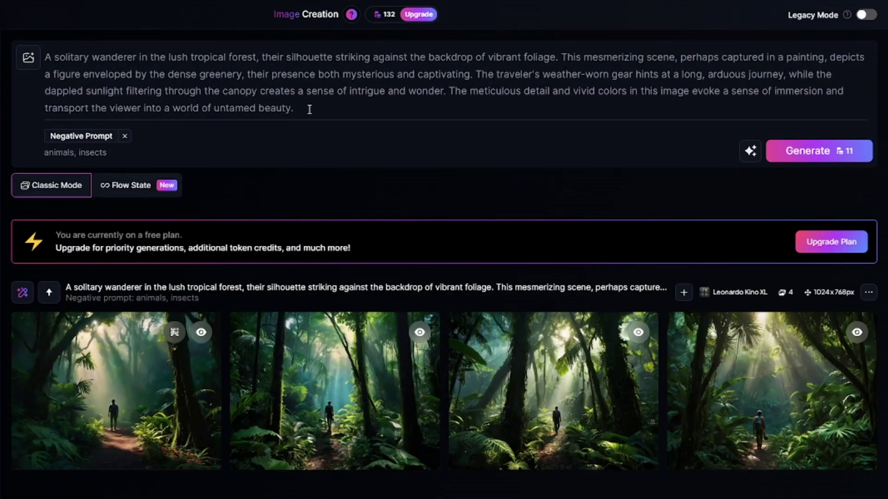
{"action": "key", "text": "ctrl+a"}
{"action": "type", "text": "close-up of a travler in the forest"}
{"action": "left_click", "coordinate": [830, 100]}
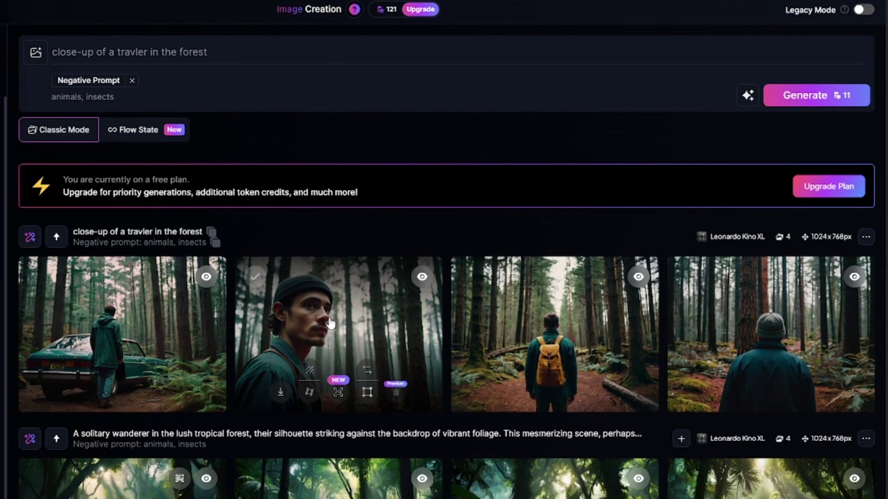
- Create Variation and No Background versions of the beanie portrait
{"action": "left_click", "coordinate": [361, 324]}
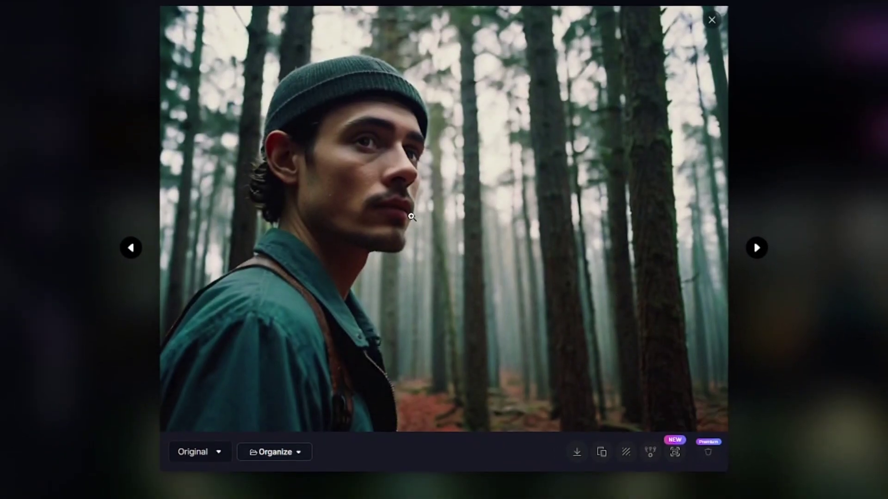
{"action": "left_click", "coordinate": [650, 452]}
{"action": "left_click", "coordinate": [199, 451]}
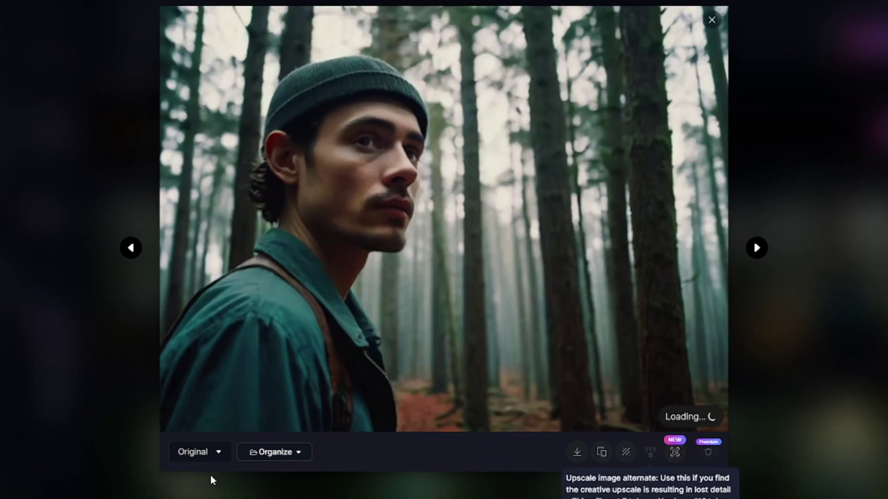
{"action": "left_click", "coordinate": [195, 496]}
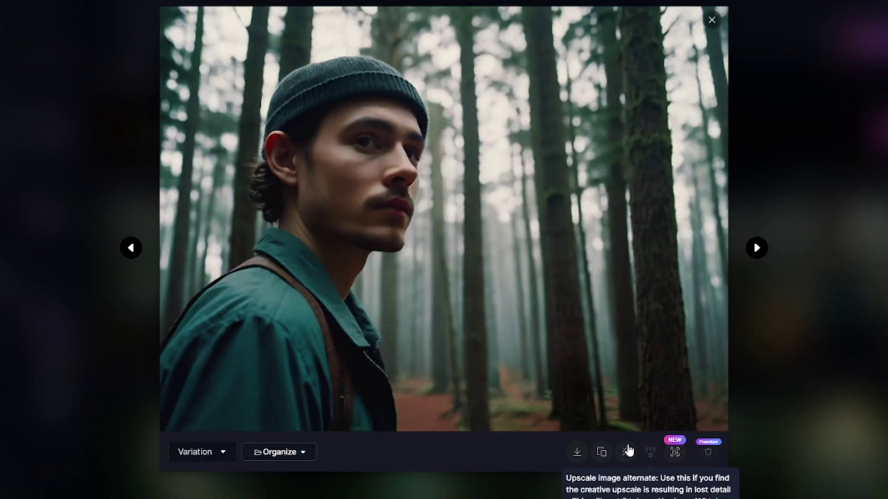
{"action": "left_click", "coordinate": [628, 452]}
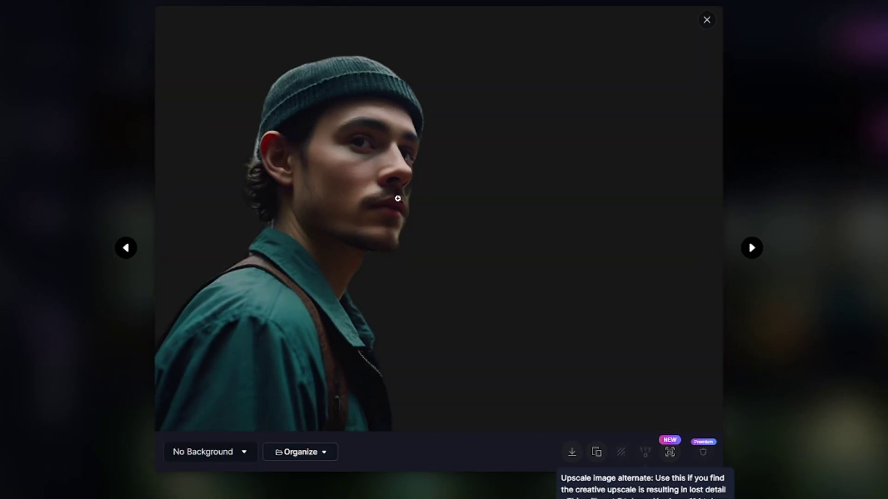
{"action": "left_click", "coordinate": [227, 458]}
{"action": "left_click", "coordinate": [218, 422]}
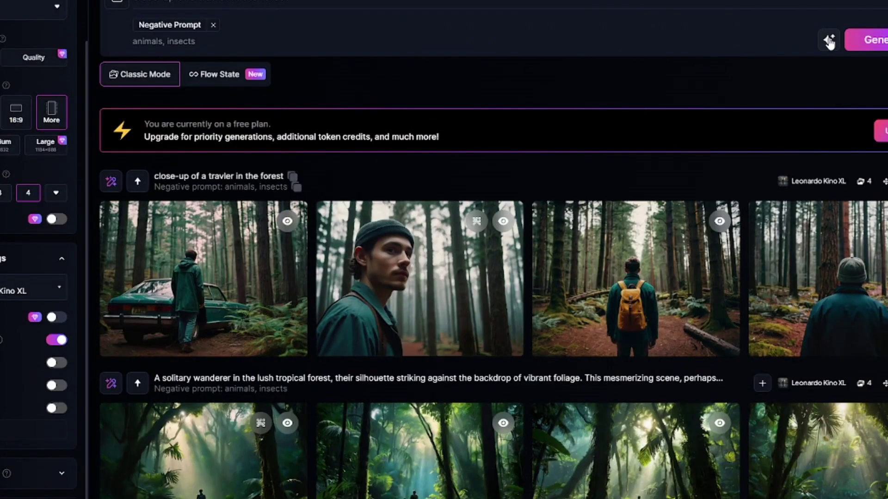
{"action": "left_click", "coordinate": [829, 42]}
- Generate sunset-boat images via Describe With AI without negatives, then describe a portrait image
{"action": "left_click", "coordinate": [702, 155]}
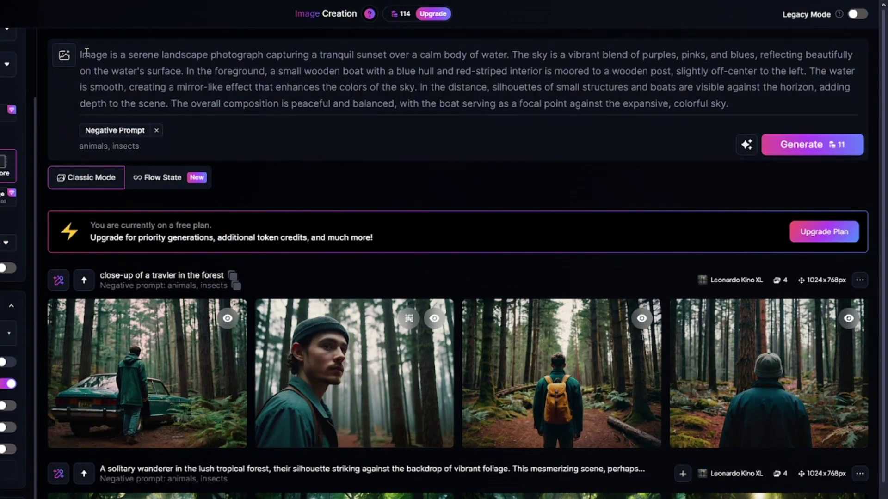
{"action": "triple_click", "coordinate": [109, 146]}
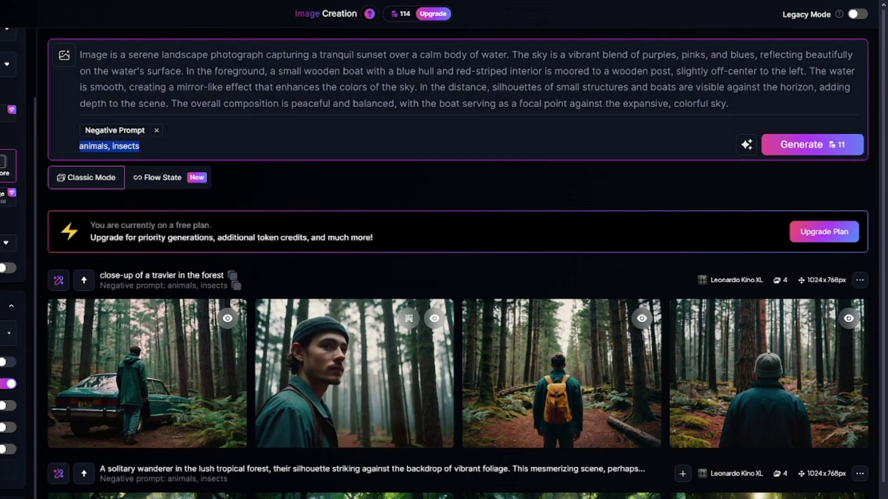
{"action": "left_click", "coordinate": [807, 141]}
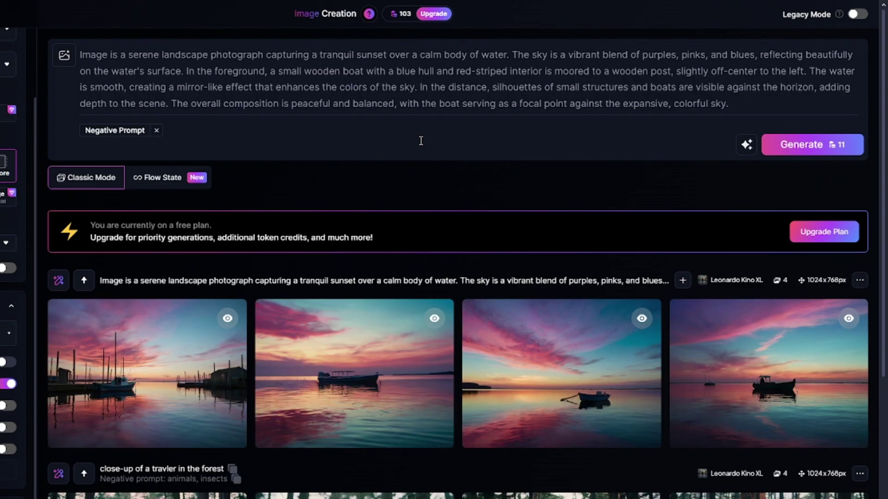
{"action": "left_click", "coordinate": [745, 145]}
{"action": "left_click", "coordinate": [639, 260]}
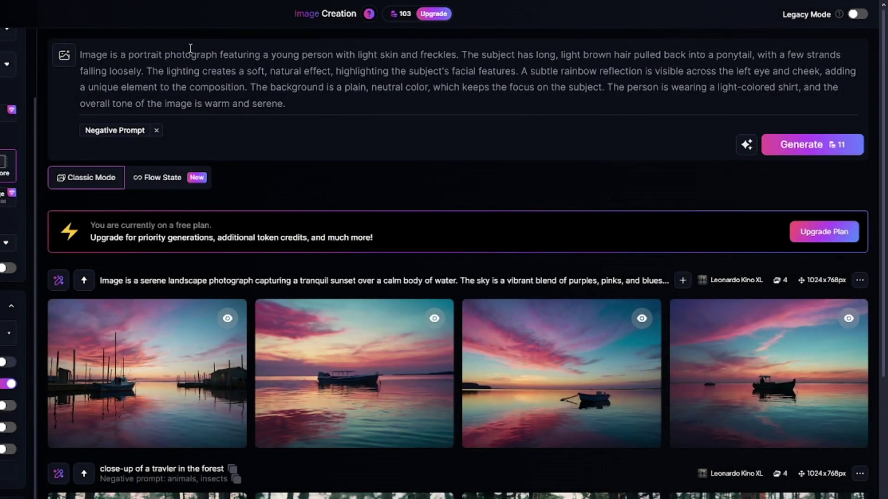
- Generate four freckled ponytail portraits and browse them in the full-size viewer
{"action": "left_click", "coordinate": [746, 145]}
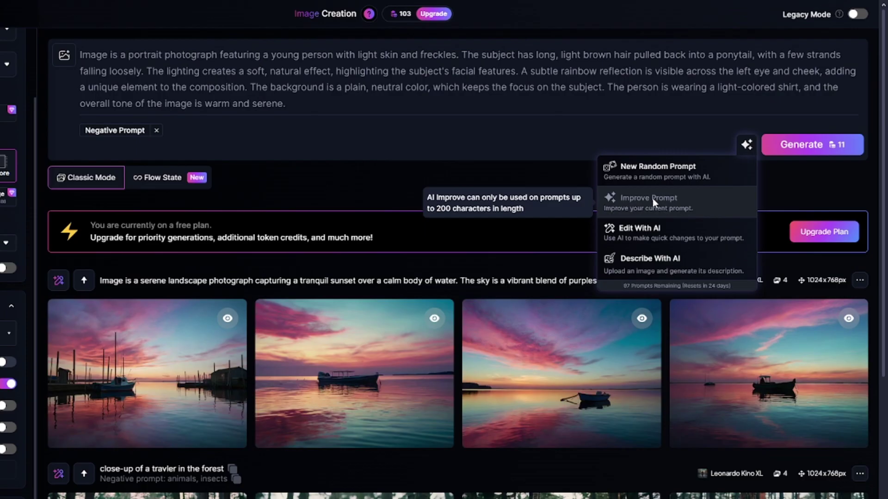
{"action": "left_click", "coordinate": [815, 148]}
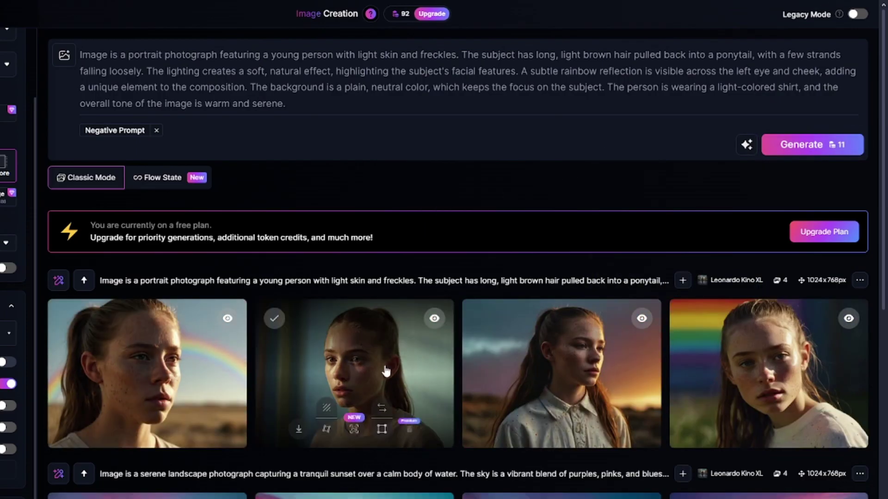
{"action": "left_click", "coordinate": [380, 370]}
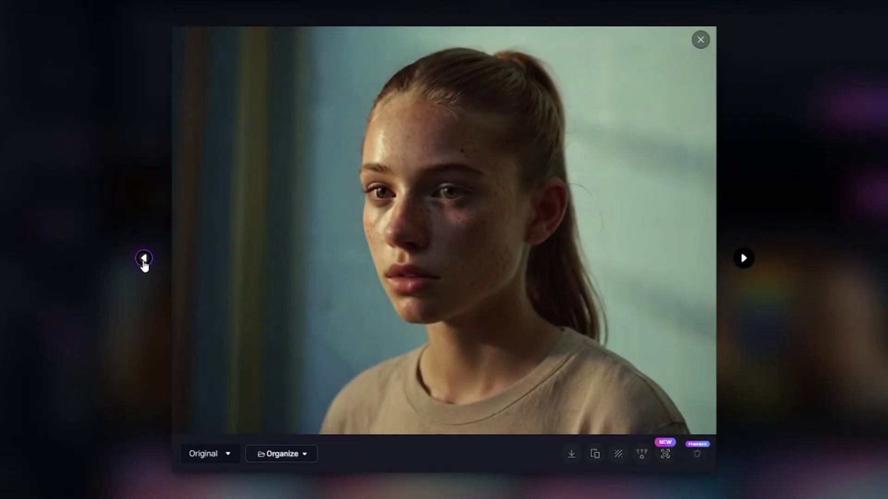
{"action": "left_click", "coordinate": [144, 259]}
{"action": "left_click", "coordinate": [862, 169]}
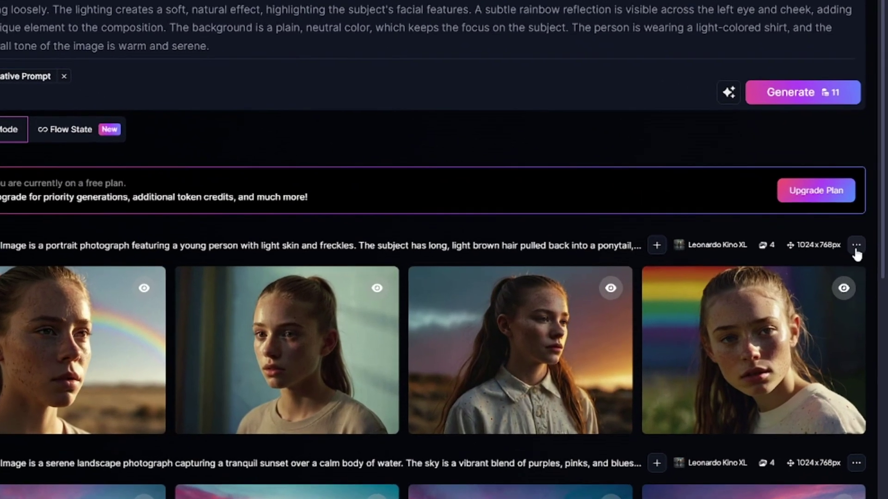
{"action": "left_click", "coordinate": [859, 254]}
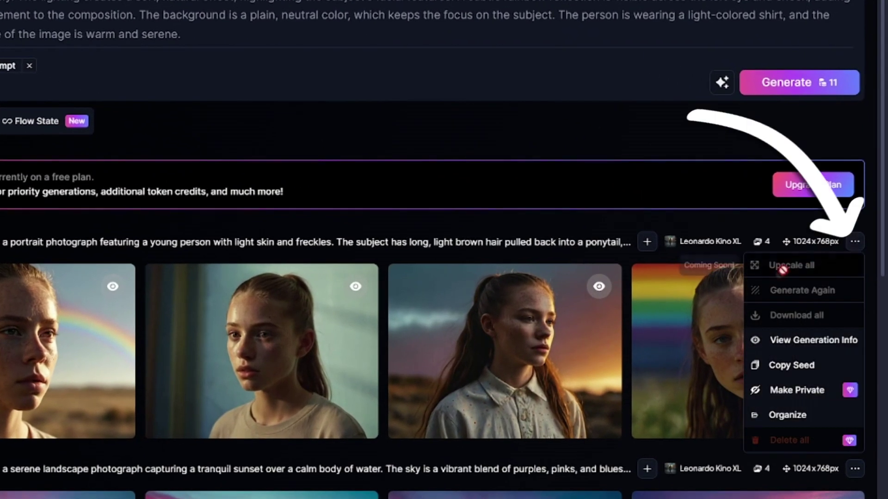
{"action": "left_click", "coordinate": [776, 373]}
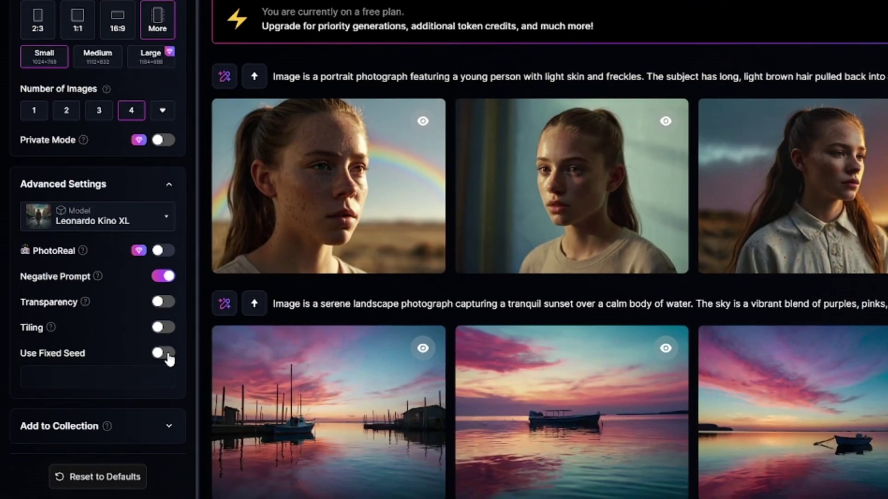
{"action": "left_click", "coordinate": [167, 354]}
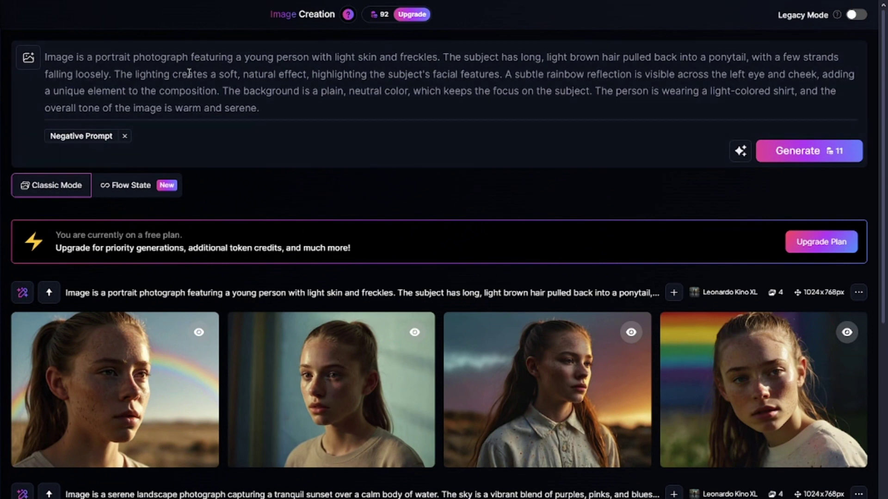
- Generate another row of four freckled portraits from the current prompt
{"action": "left_click", "coordinate": [788, 153]}
{"action": "scroll", "coordinate": [214, 362], "scroll_direction": "down", "scroll_amount": 4}
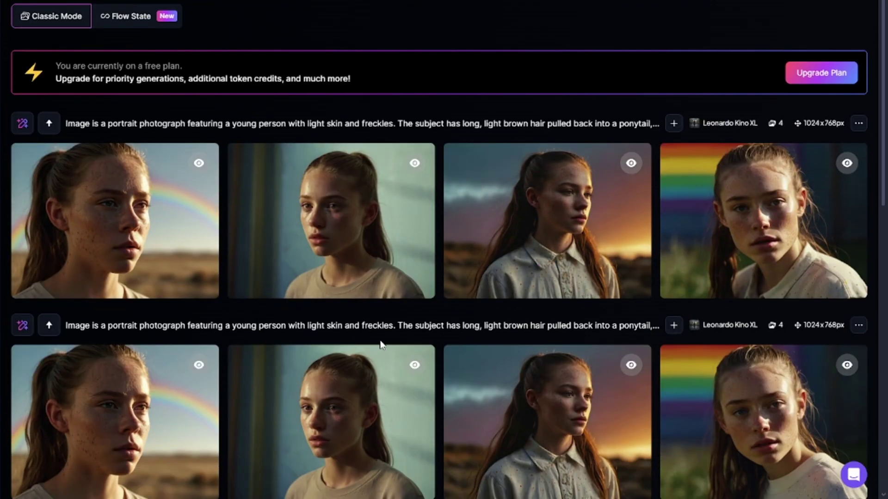
{"action": "scroll", "coordinate": [241, 54], "scroll_direction": "up", "scroll_amount": 3}
- Delete the prompt's last two sentences and edit the fixed seed number
{"action": "left_click_drag", "start_coordinate": [260, 58], "coordinate": [222, 40]}
{"action": "key", "text": "BackSpace"}
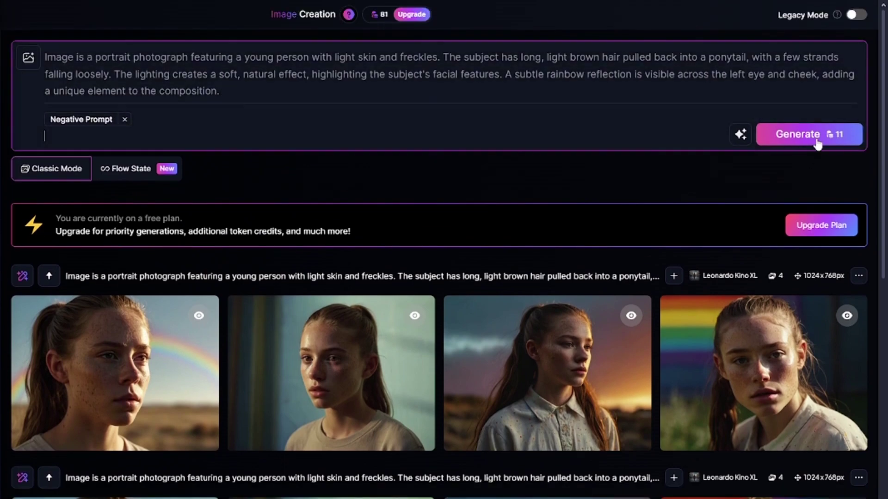
{"action": "scroll", "coordinate": [606, 262], "scroll_direction": "down", "scroll_amount": 3}
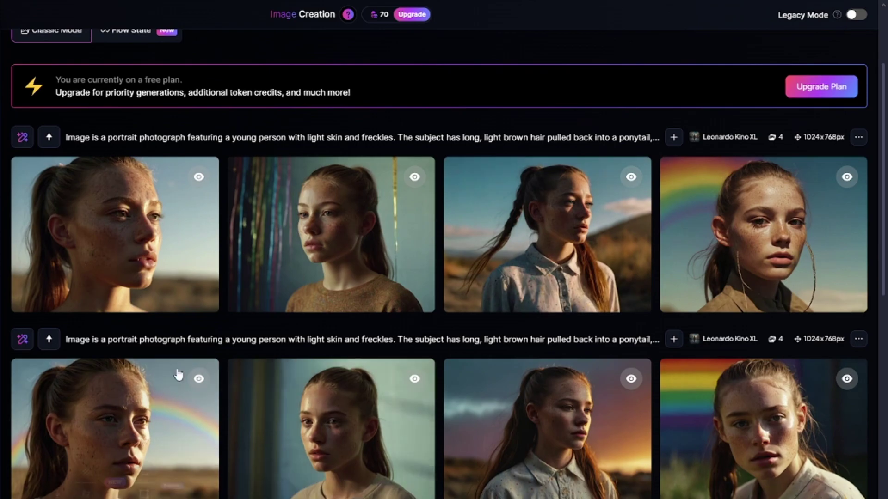
{"action": "scroll", "coordinate": [99, 320], "scroll_direction": "up", "scroll_amount": 3}
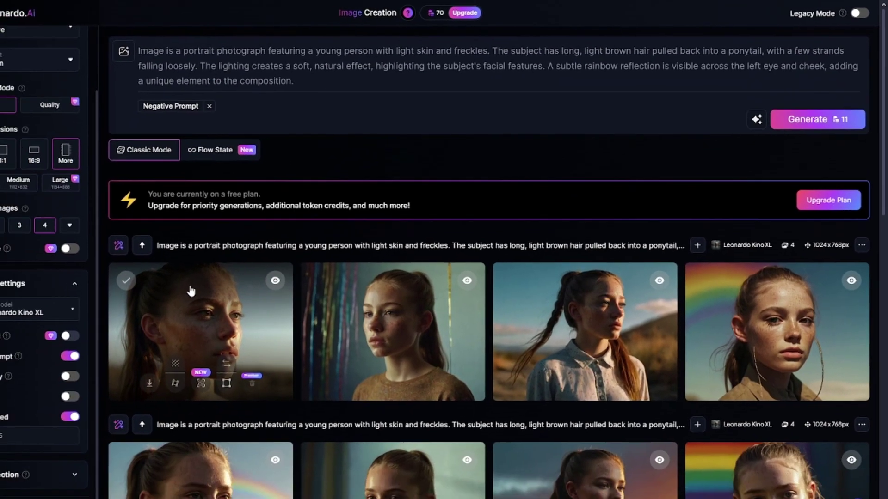
{"action": "left_click", "coordinate": [70, 409]}
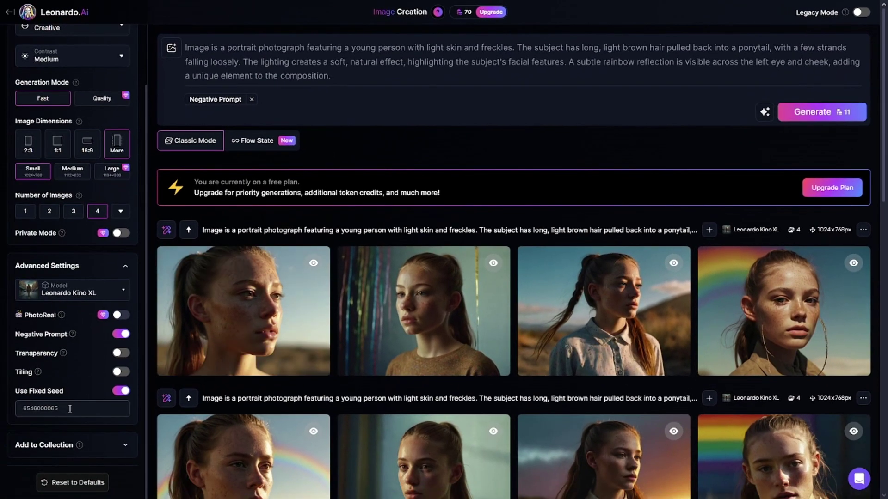
{"action": "scroll", "coordinate": [250, 209], "scroll_direction": "down", "scroll_amount": 5}
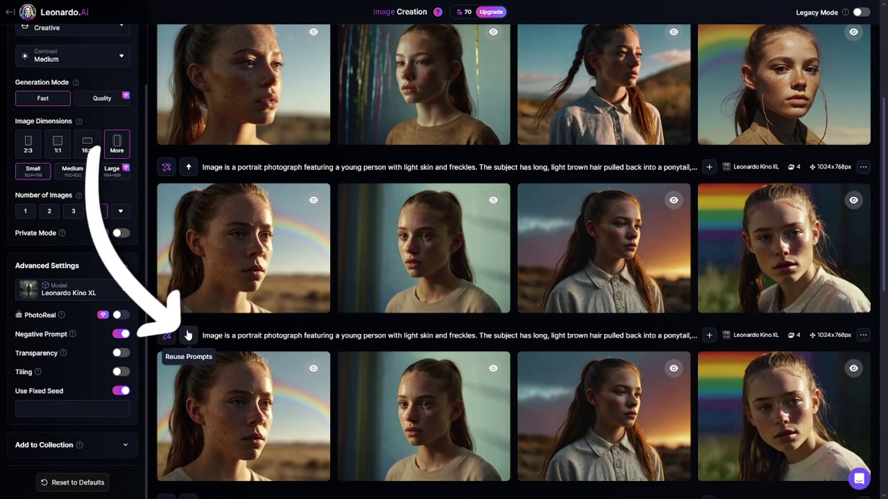
- Reuse an older row's full prompt and settings and generate four portraits from it
{"action": "left_click", "coordinate": [187, 336]}
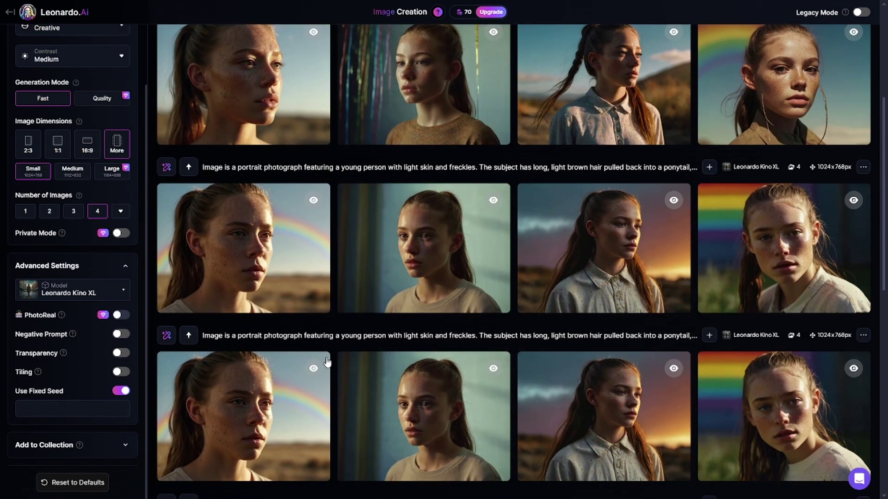
{"action": "scroll", "coordinate": [637, 403], "scroll_direction": "up", "scroll_amount": 5}
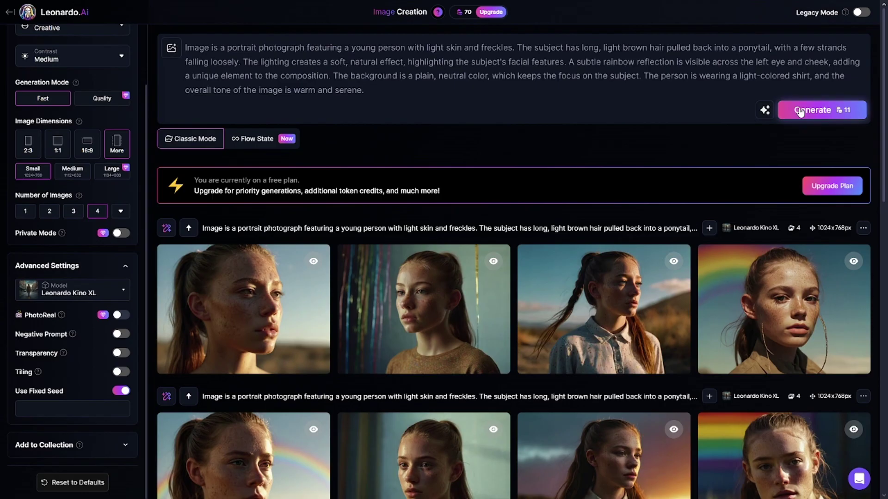
{"action": "left_click", "coordinate": [802, 109]}
{"action": "scroll", "coordinate": [720, 255], "scroll_direction": "down", "scroll_amount": 3}
{"action": "scroll", "coordinate": [564, 296], "scroll_direction": "up", "scroll_amount": 3}
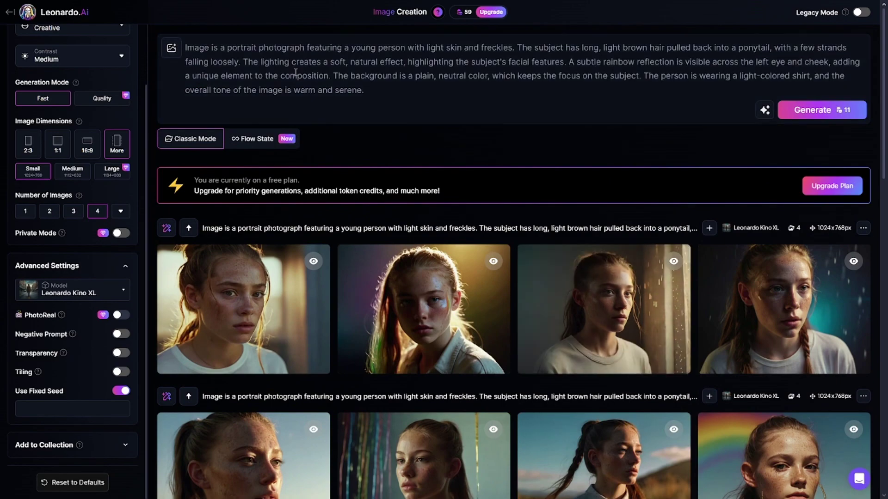
{"action": "scroll", "coordinate": [53, 214], "scroll_direction": "up", "scroll_amount": 2}
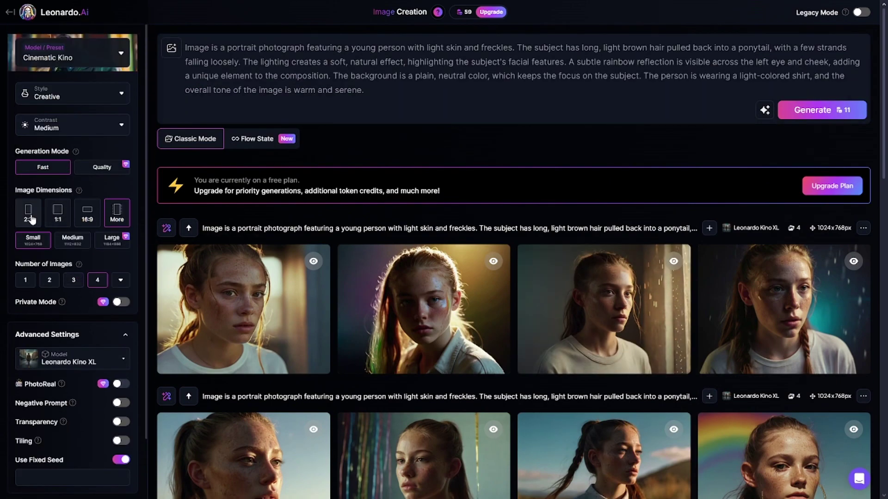
- Set a 2:3 shape, Low contrast and Fashion style, then generate four portraits
{"action": "left_click", "coordinate": [89, 122]}
{"action": "left_click", "coordinate": [28, 145]}
{"action": "left_click", "coordinate": [69, 95]}
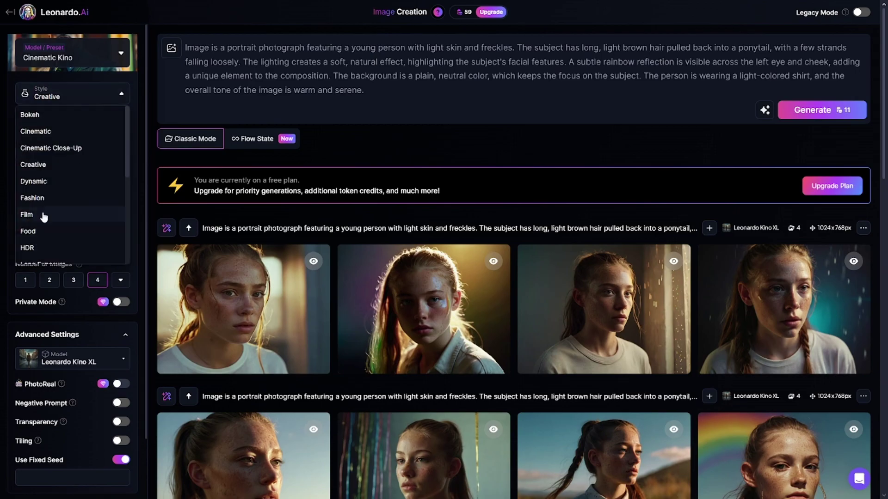
{"action": "left_click", "coordinate": [46, 199]}
{"action": "left_click", "coordinate": [822, 111]}
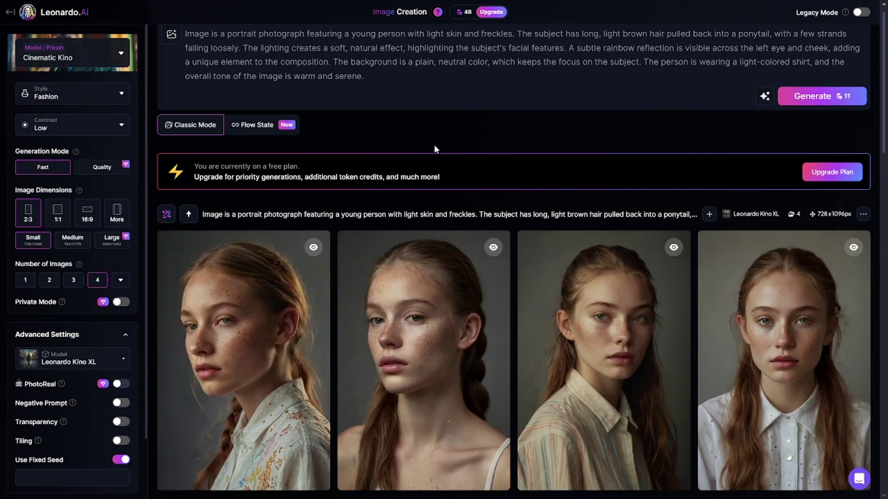
{"action": "scroll", "coordinate": [360, 237], "scroll_direction": "down", "scroll_amount": 3}
{"action": "scroll", "coordinate": [324, 208], "scroll_direction": "up", "scroll_amount": 5}
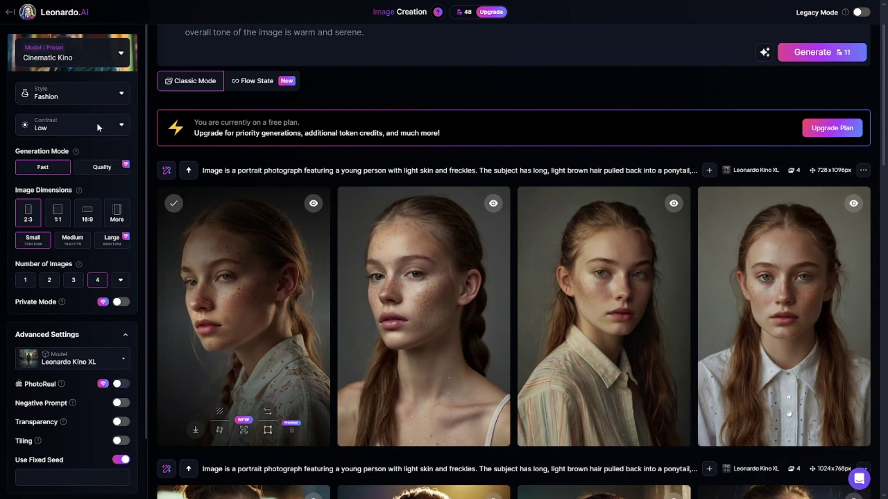
- Switch the style to Stock Photo, generate four more, and open the models and presets gallery
{"action": "left_click", "coordinate": [100, 93]}
{"action": "scroll", "coordinate": [41, 220], "scroll_direction": "down", "scroll_amount": 3}
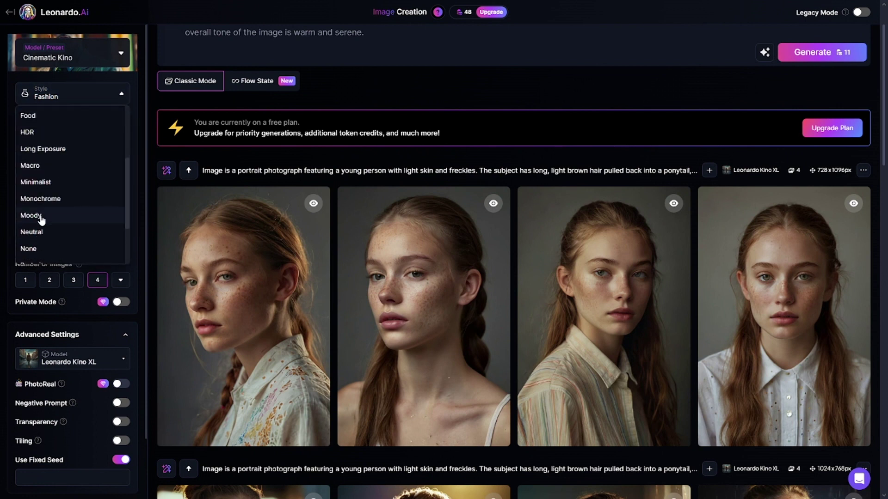
{"action": "scroll", "coordinate": [42, 222], "scroll_direction": "down", "scroll_amount": 3}
{"action": "left_click", "coordinate": [45, 241]}
{"action": "scroll", "coordinate": [509, 278], "scroll_direction": "up", "scroll_amount": 2}
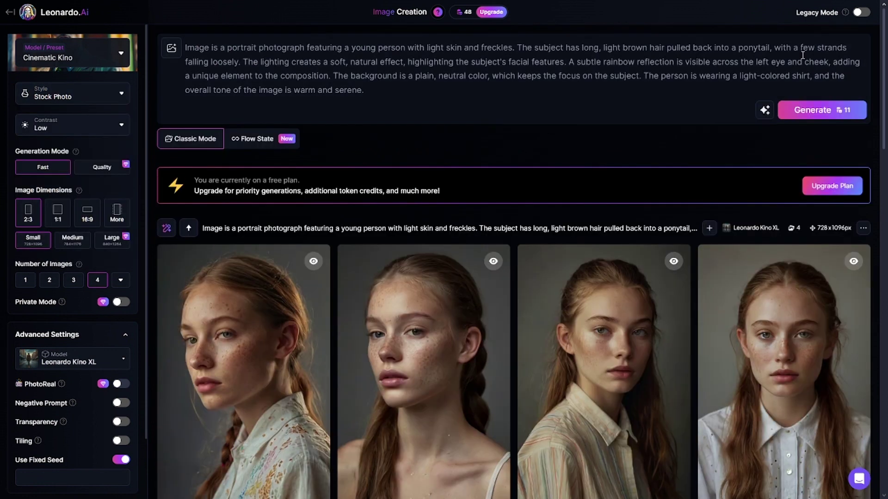
{"action": "left_click", "coordinate": [819, 111]}
{"action": "scroll", "coordinate": [443, 121], "scroll_direction": "down", "scroll_amount": 3}
{"action": "scroll", "coordinate": [355, 241], "scroll_direction": "down", "scroll_amount": 4}
{"action": "scroll", "coordinate": [331, 268], "scroll_direction": "up", "scroll_amount": 4}
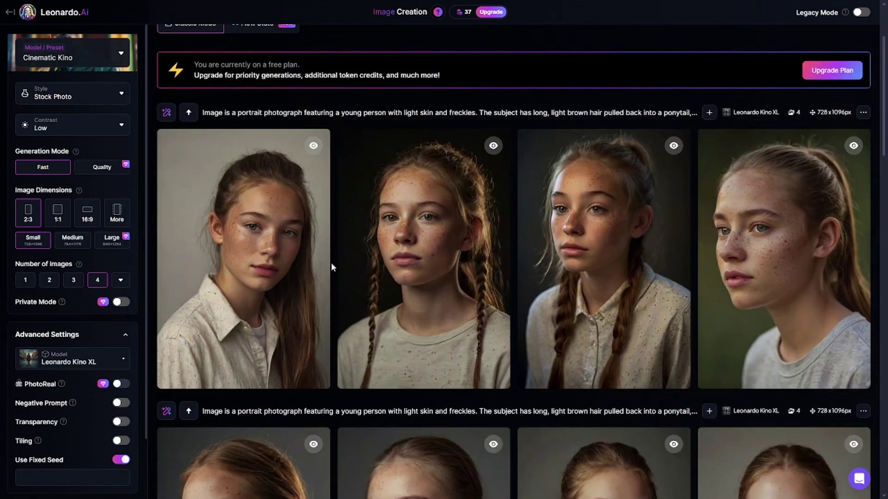
{"action": "scroll", "coordinate": [331, 267], "scroll_direction": "up", "scroll_amount": 2}
{"action": "left_click", "coordinate": [90, 56]}
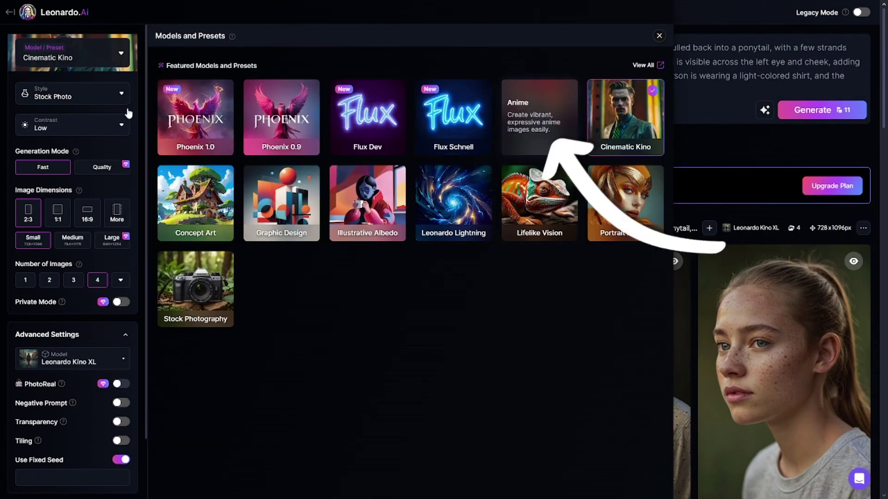
- Pick the Anime preset, use Edit With AI to make the hair short and messy, and generate
{"action": "left_click", "coordinate": [539, 115]}
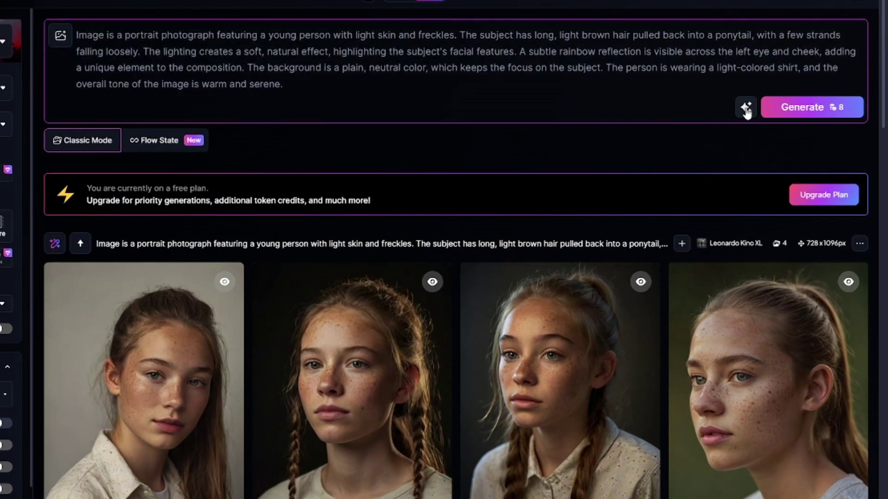
{"action": "left_click", "coordinate": [746, 111]}
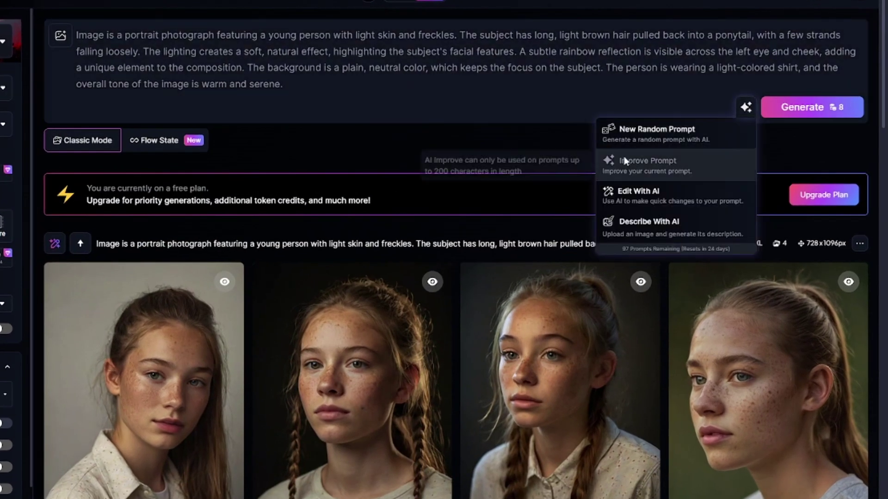
{"action": "left_click", "coordinate": [634, 198]}
{"action": "type", "text": "replace girl with a guy"}
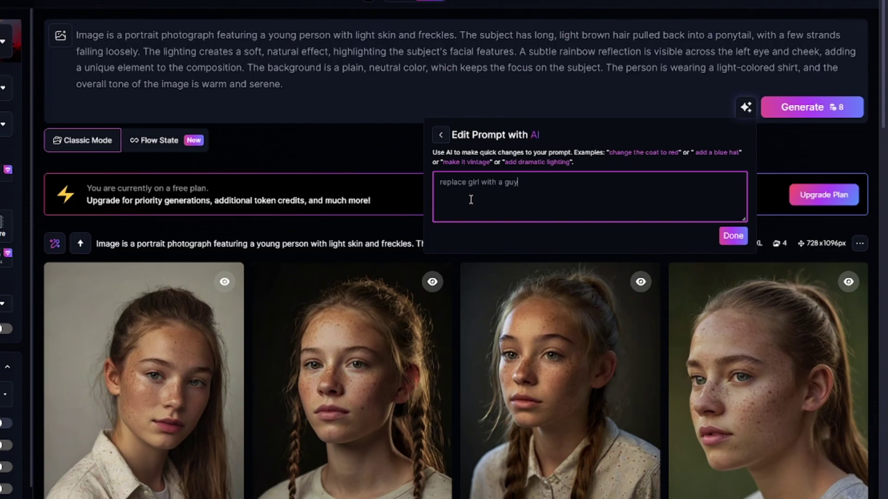
{"action": "left_click", "coordinate": [744, 237]}
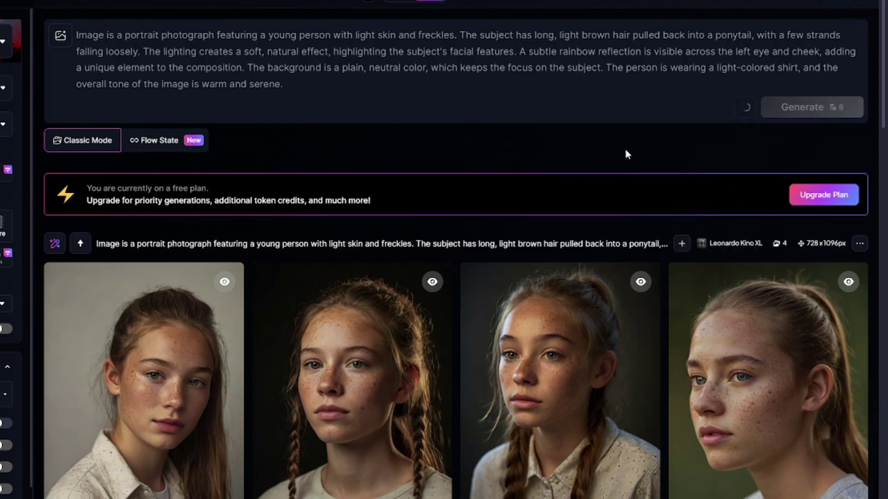
{"action": "left_click", "coordinate": [819, 111]}
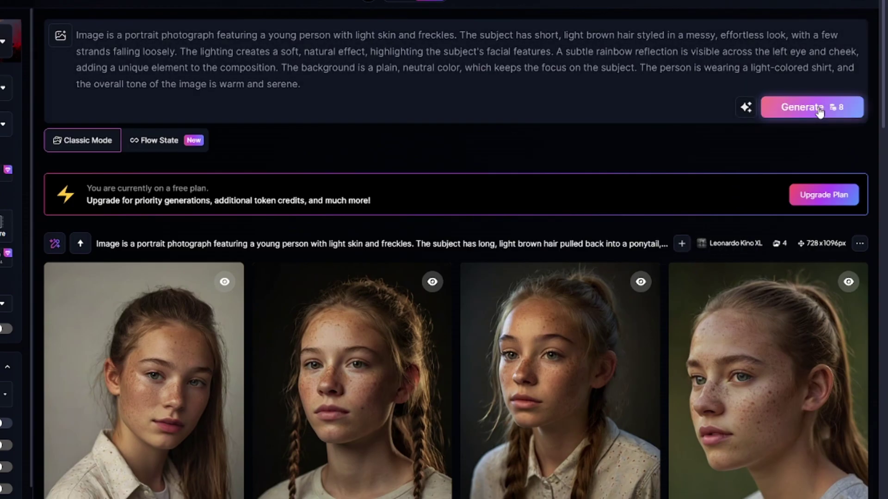
{"action": "scroll", "coordinate": [485, 157], "scroll_direction": "down", "scroll_amount": 1}
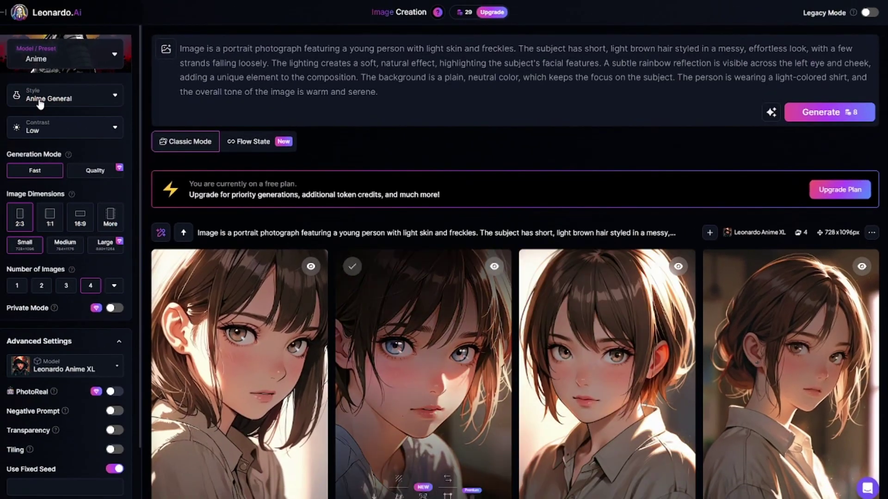
- Set the style to Anime Retro and generate four portraits
{"action": "left_click", "coordinate": [65, 95]}
{"action": "left_click", "coordinate": [76, 227]}
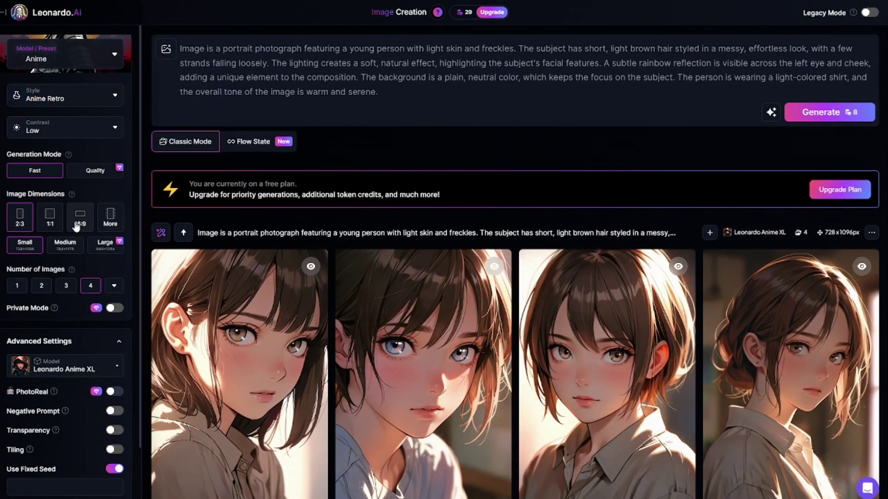
{"action": "left_click", "coordinate": [826, 116]}
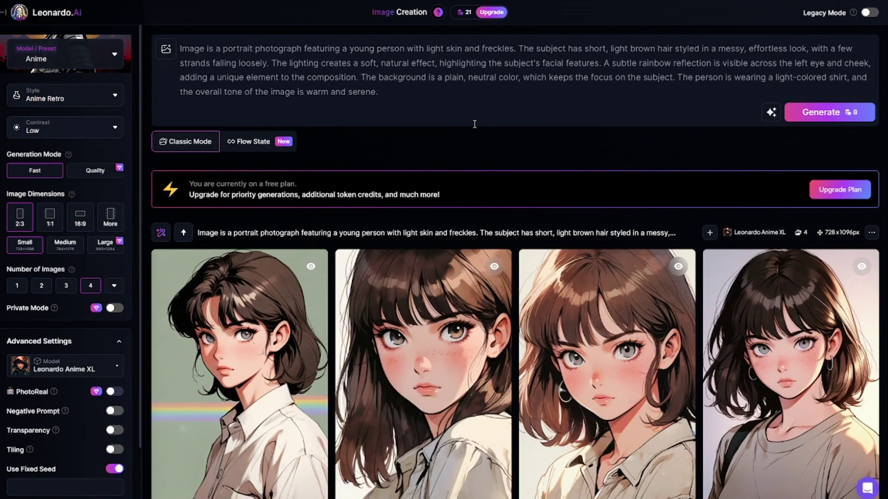
{"action": "scroll", "coordinate": [471, 122], "scroll_direction": "down", "scroll_amount": 1}
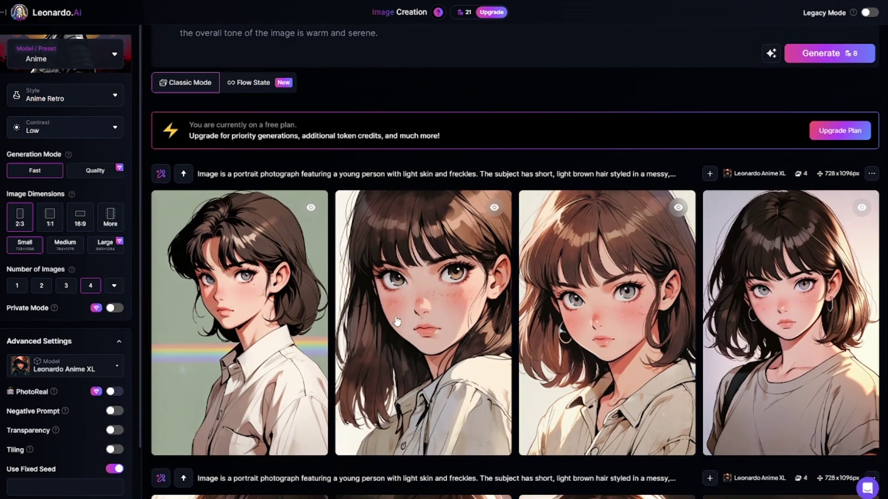
- Open the third retro portrait, upscale it, switch to its Variation version, and close the viewer
{"action": "left_click", "coordinate": [596, 299]}
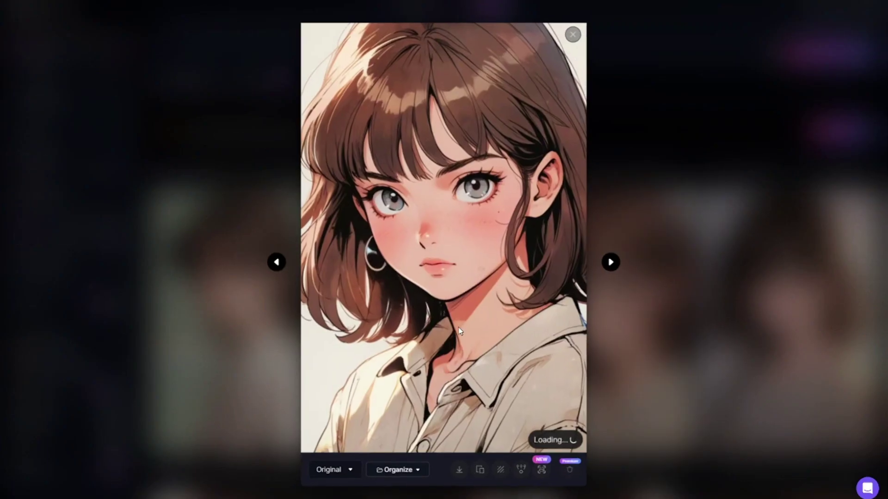
{"action": "left_click", "coordinate": [523, 473]}
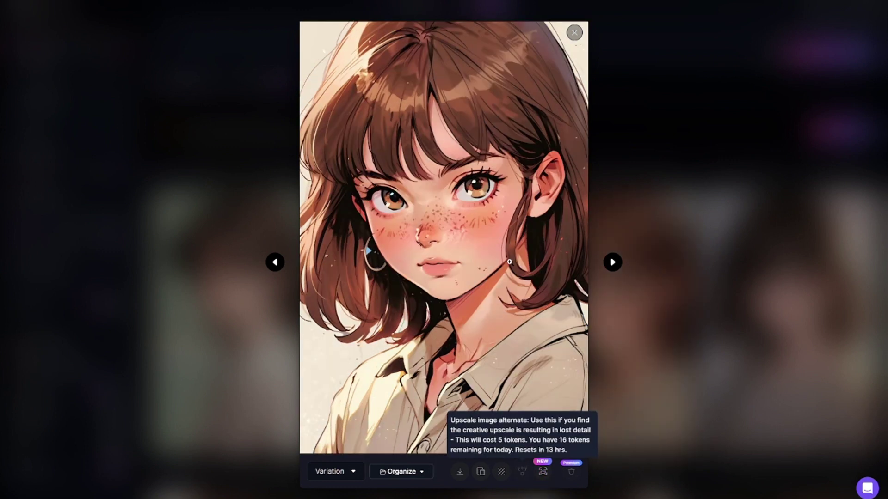
{"action": "left_click", "coordinate": [354, 474]}
{"action": "left_click", "coordinate": [329, 424]}
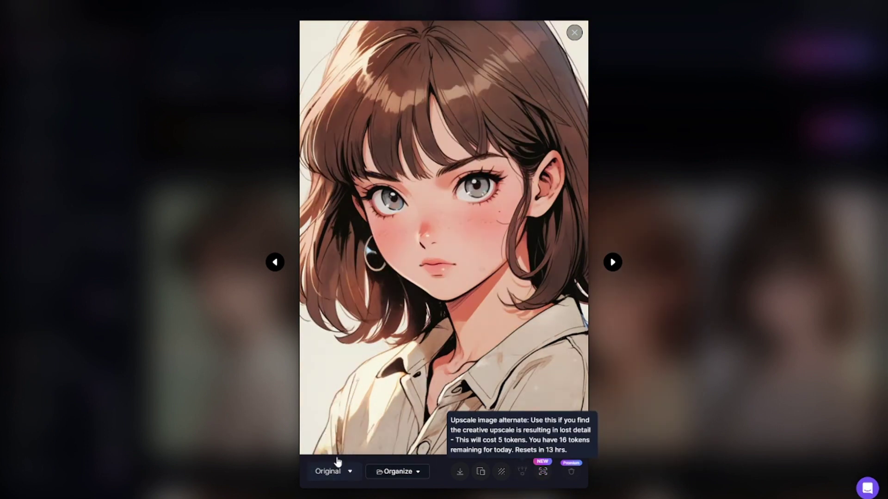
{"action": "left_click", "coordinate": [341, 473]}
{"action": "left_click", "coordinate": [338, 446]}
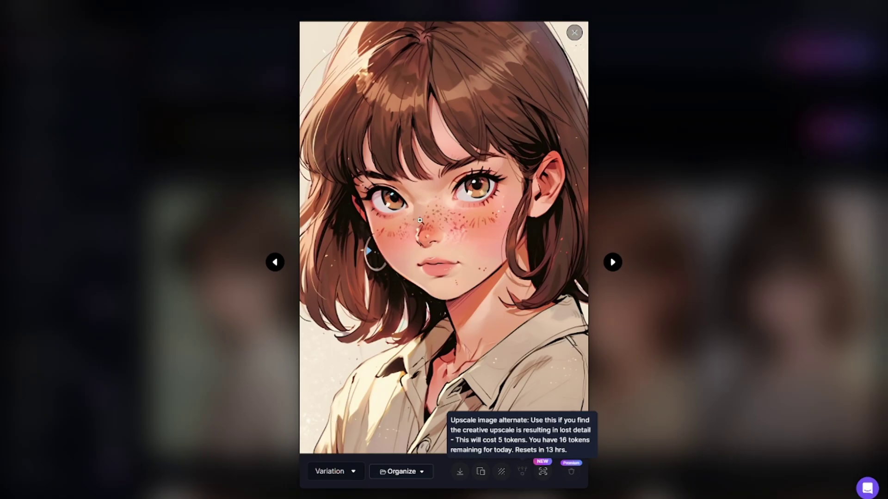
{"action": "left_click", "coordinate": [633, 139]}
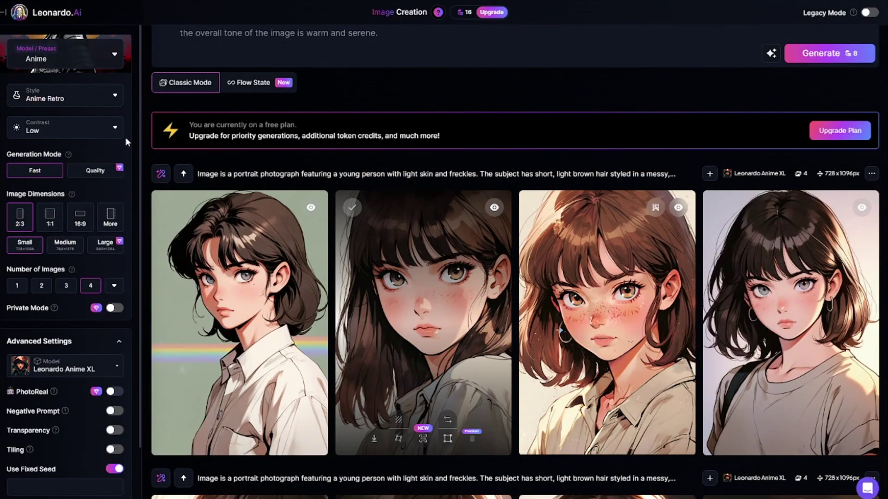
- Switch to Flux Dev, keep Prompt Enhance on Auto, set 3D Render style, and generate
{"action": "left_click", "coordinate": [87, 54]}
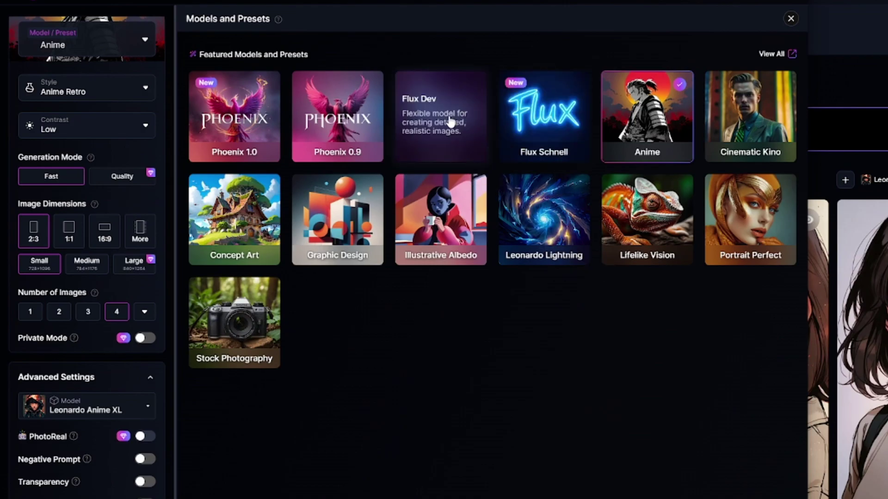
{"action": "left_click", "coordinate": [451, 122]}
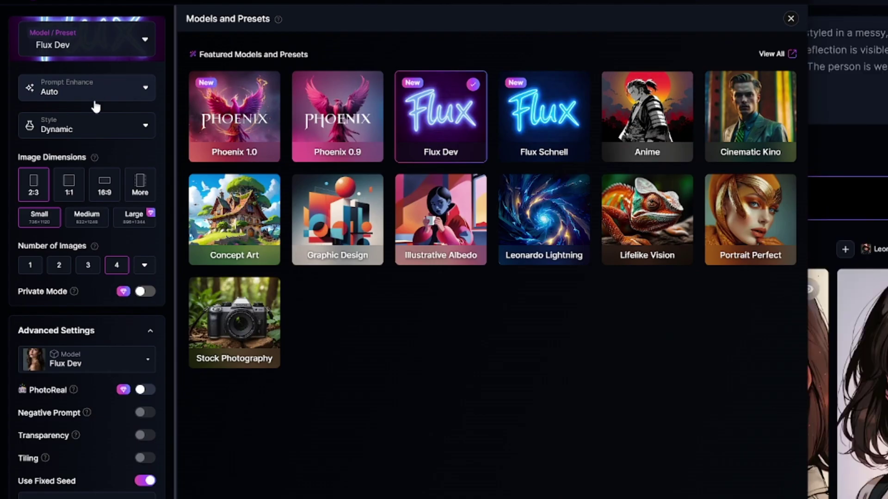
{"action": "left_click", "coordinate": [135, 99]}
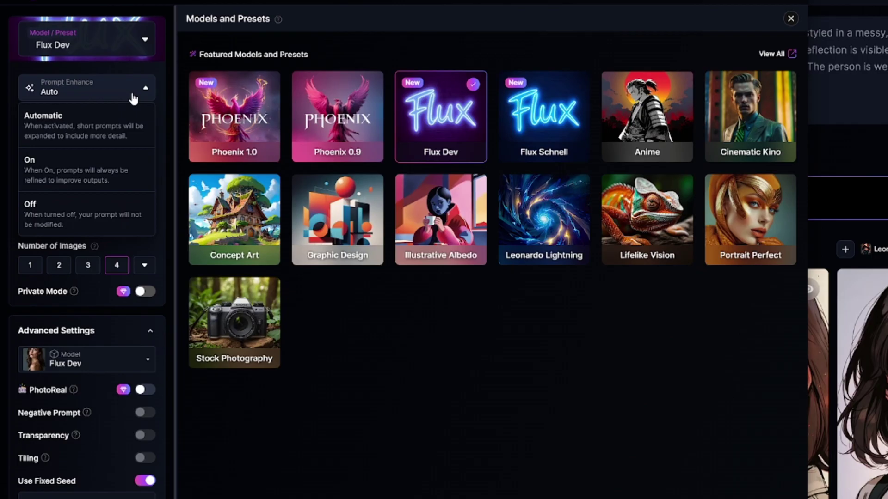
{"action": "left_click", "coordinate": [129, 94]}
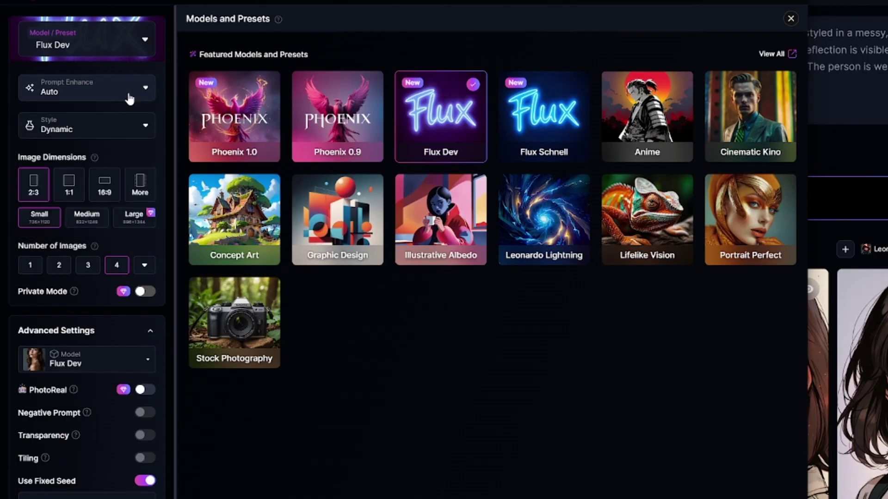
{"action": "left_click", "coordinate": [131, 128]}
{"action": "left_click", "coordinate": [98, 147]}
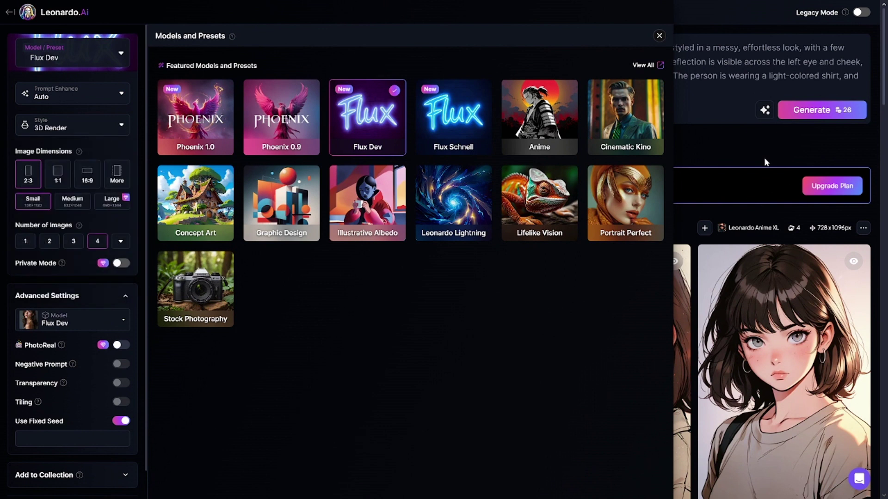
{"action": "left_click", "coordinate": [807, 132]}
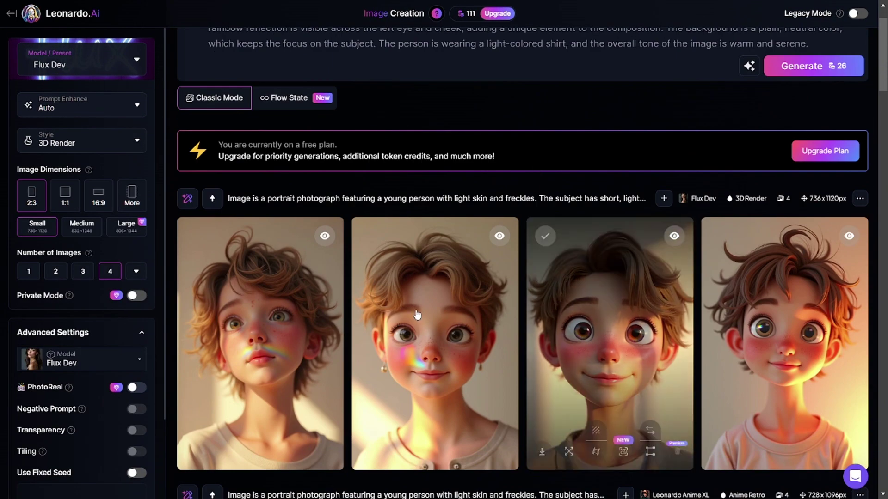
- Switch to the Flux Schnell model, reset the style to 3D Render, and close the model panel
{"action": "left_click", "coordinate": [103, 64]}
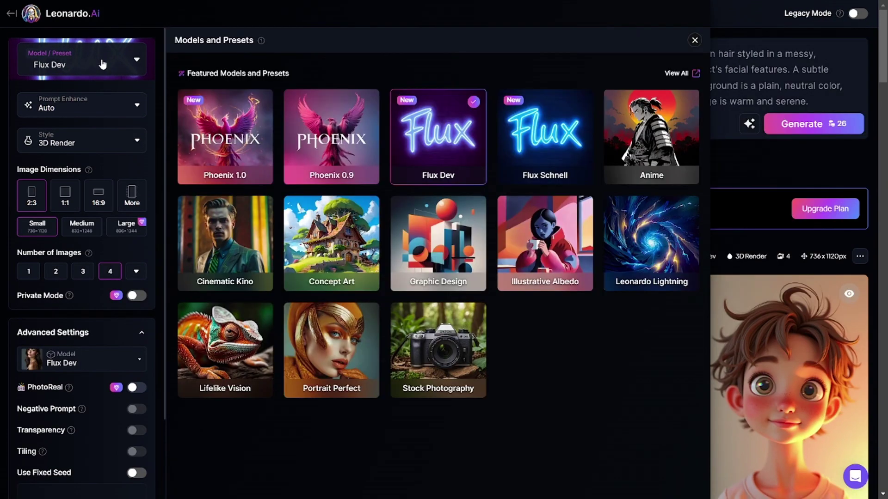
{"action": "left_click", "coordinate": [556, 150]}
{"action": "left_click", "coordinate": [101, 141]}
{"action": "left_click", "coordinate": [56, 167]}
{"action": "left_click", "coordinate": [753, 163]}
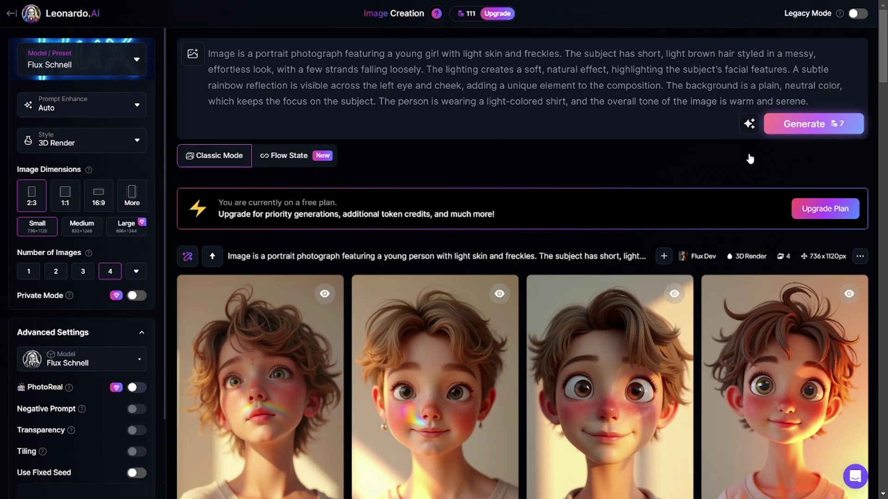
{"action": "scroll", "coordinate": [287, 330], "scroll_direction": "down", "scroll_amount": 6}
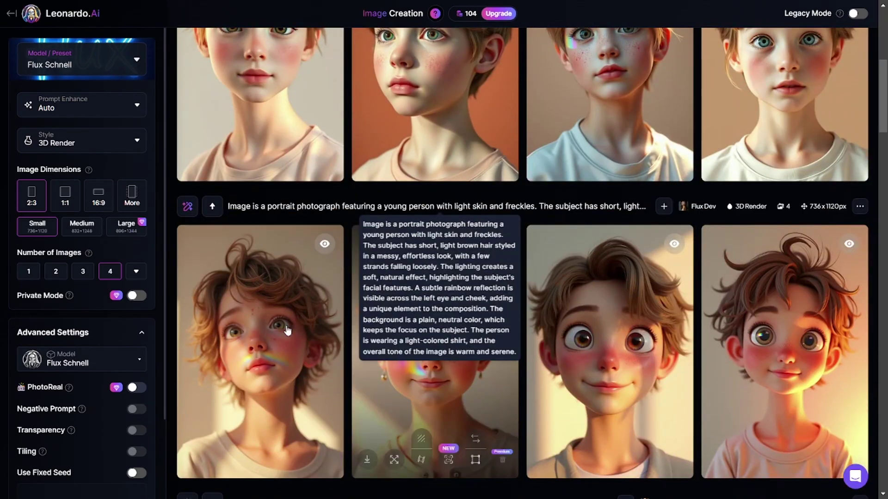
{"action": "scroll", "coordinate": [444, 317], "scroll_direction": "up", "scroll_amount": 3}
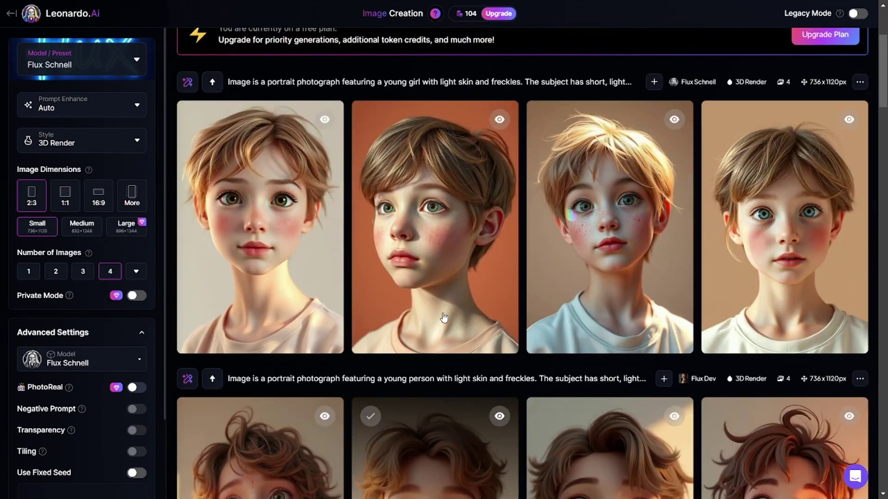
{"action": "scroll", "coordinate": [444, 317], "scroll_direction": "up", "scroll_amount": 3}
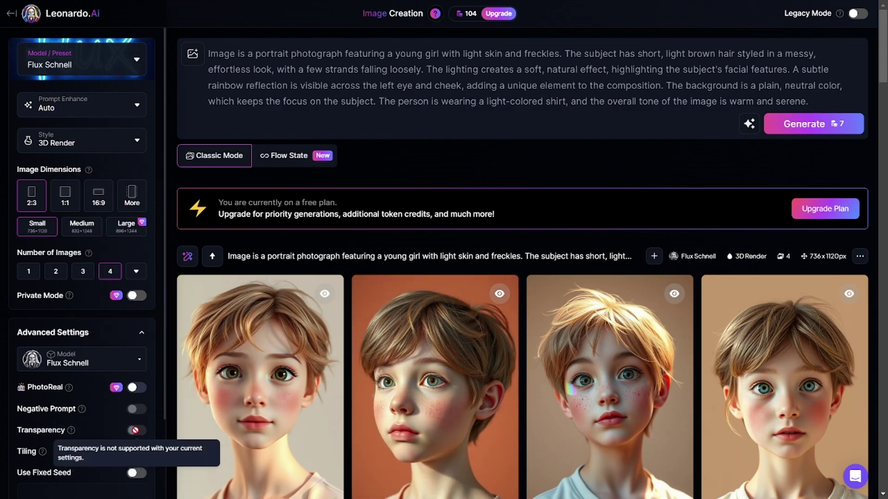
- Try the Flux Dev model and check its image guidance options, then close them
{"action": "left_click", "coordinate": [193, 55]}
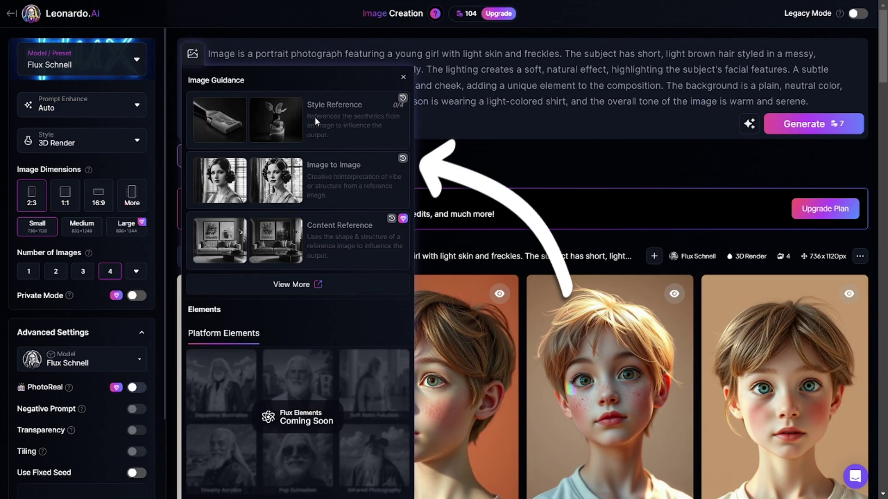
{"action": "left_click", "coordinate": [120, 54]}
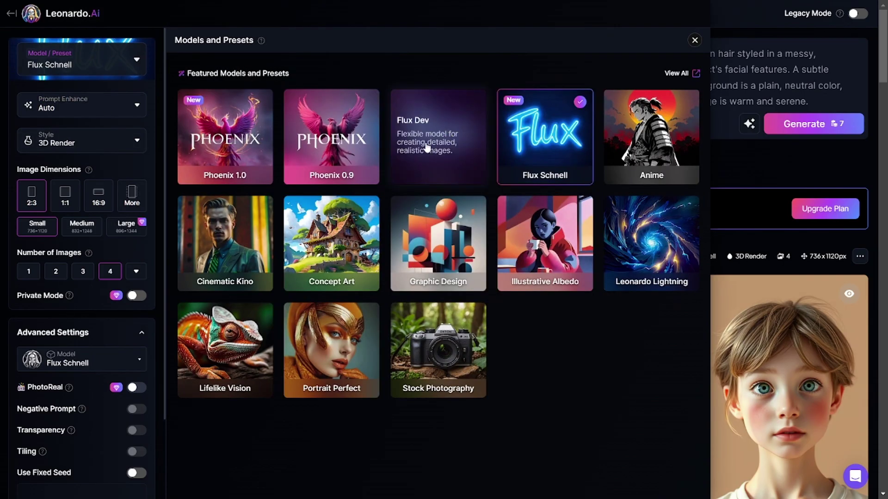
{"action": "left_click", "coordinate": [438, 136]}
{"action": "left_click", "coordinate": [190, 56]}
{"action": "scroll", "coordinate": [190, 60], "scroll_direction": "down", "scroll_amount": 1}
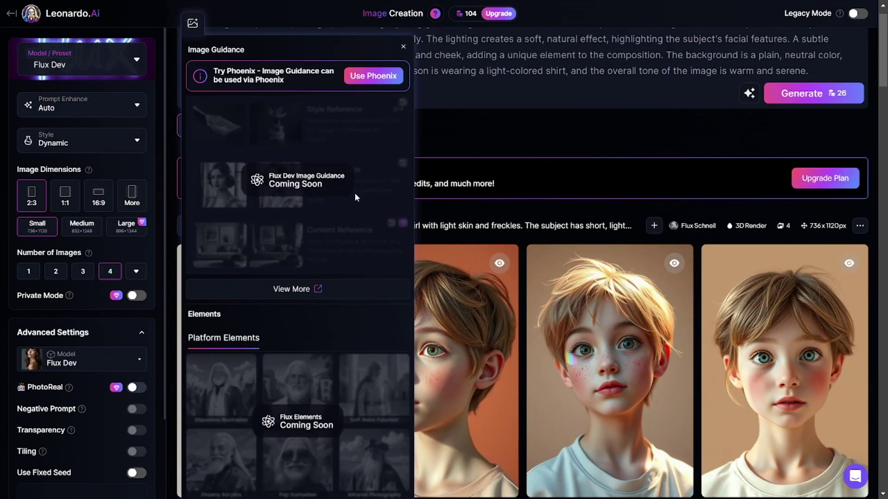
{"action": "left_click", "coordinate": [495, 132]}
- Pick the Cinematic Kino preset and add the cartoon image as an Ultra-strength Style Reference
{"action": "left_click", "coordinate": [74, 60]}
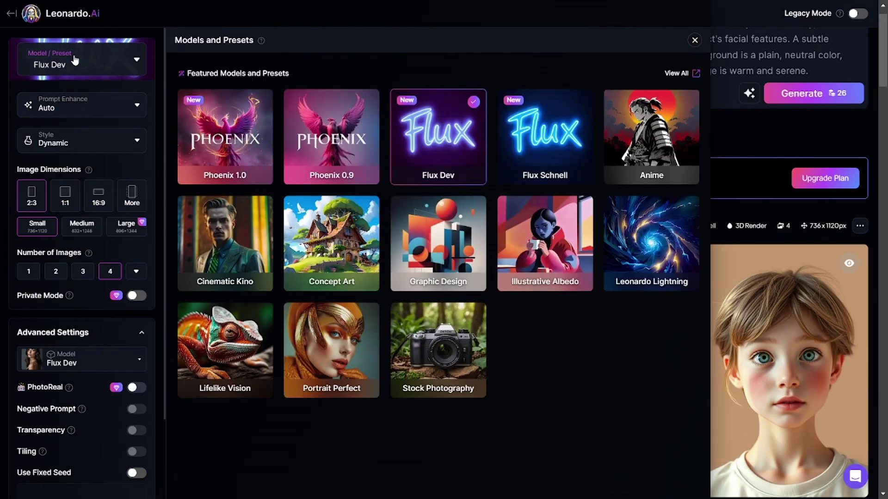
{"action": "left_click", "coordinate": [225, 243]}
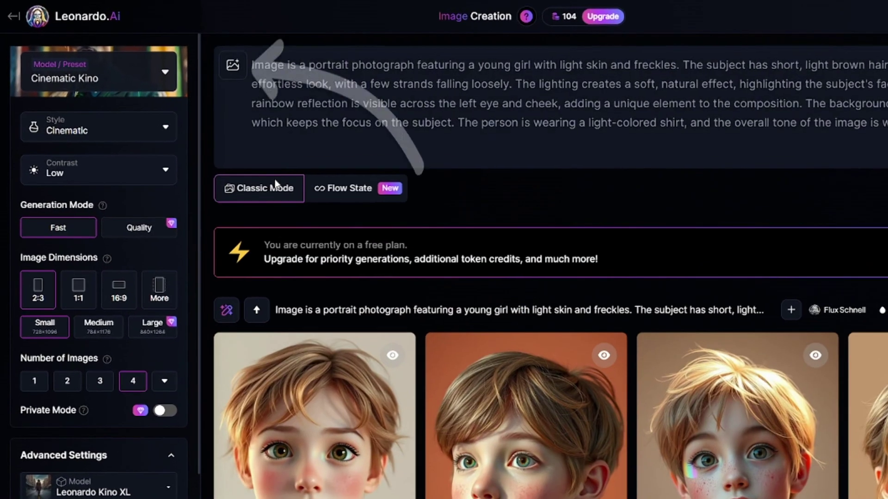
{"action": "left_click", "coordinate": [232, 65]}
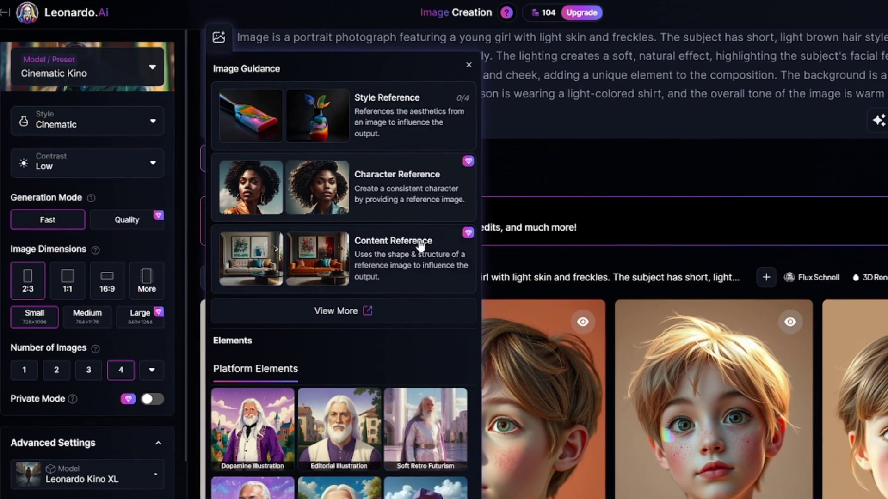
{"action": "left_click", "coordinate": [336, 311]}
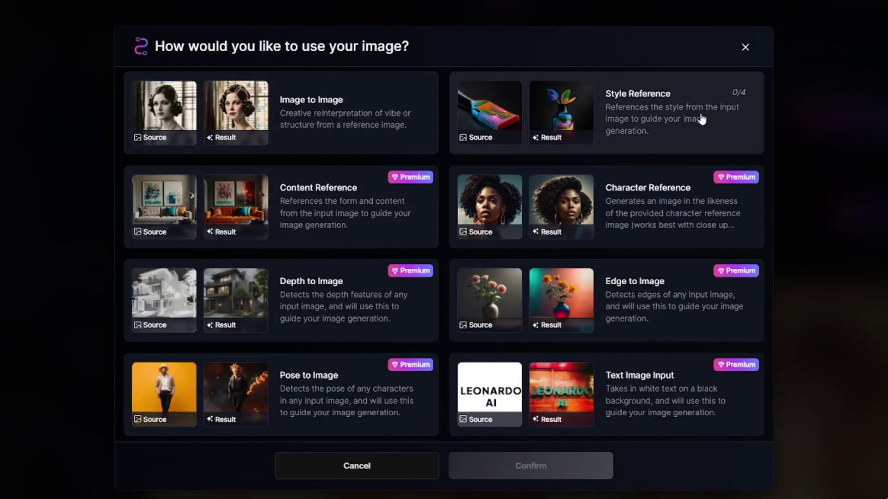
{"action": "left_click", "coordinate": [691, 140]}
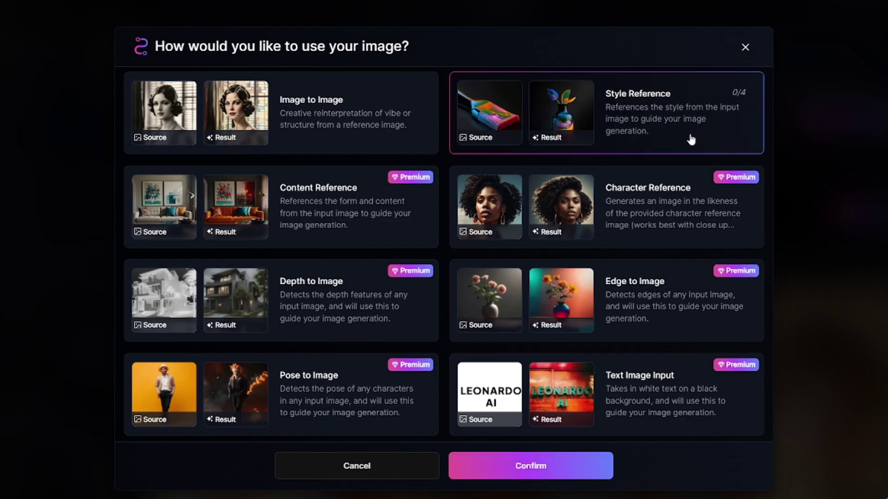
{"action": "left_click", "coordinate": [483, 460]}
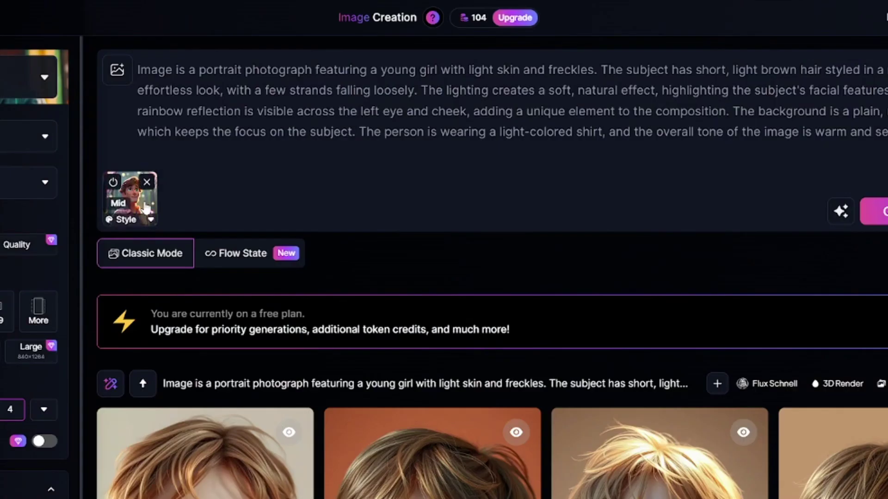
{"action": "left_click", "coordinate": [145, 208]}
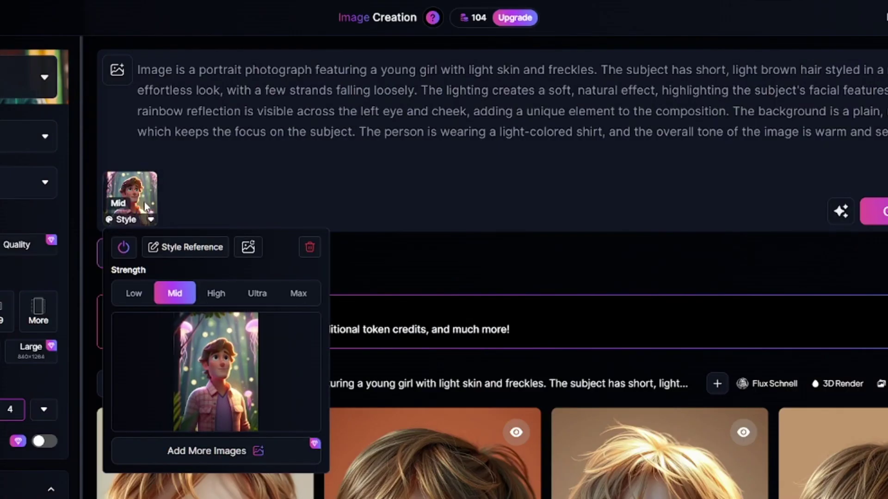
{"action": "left_click", "coordinate": [255, 291]}
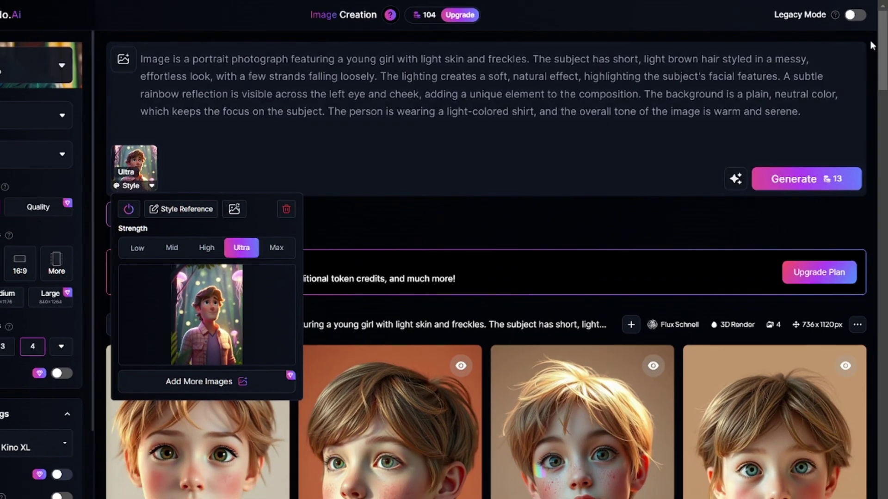
{"action": "left_click", "coordinate": [823, 87]}
- Replace the prompt with 'tropical forest' and set the contrast to Medium
{"action": "key", "text": "ctrl+a"}
{"action": "type", "text": "tropical forest"}
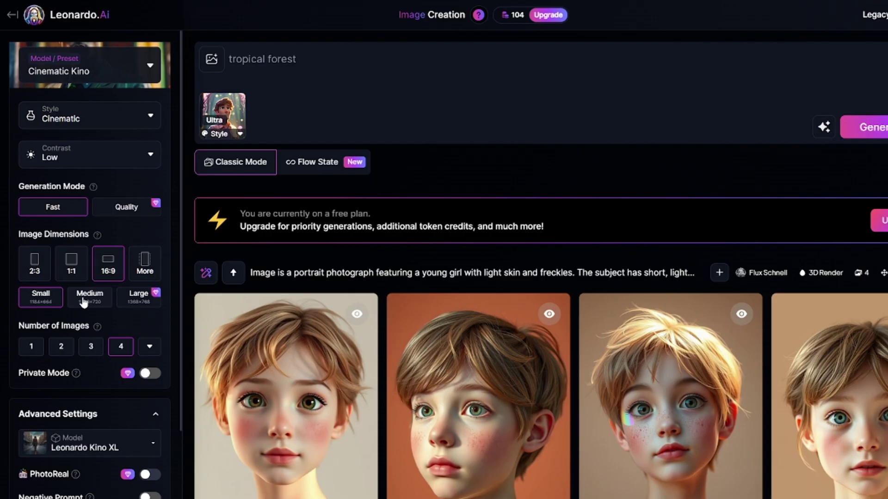
{"action": "scroll", "coordinate": [99, 362], "scroll_direction": "down", "scroll_amount": 3}
{"action": "scroll", "coordinate": [99, 362], "scroll_direction": "up", "scroll_amount": 3}
{"action": "left_click", "coordinate": [115, 159]}
{"action": "left_click", "coordinate": [79, 201]}
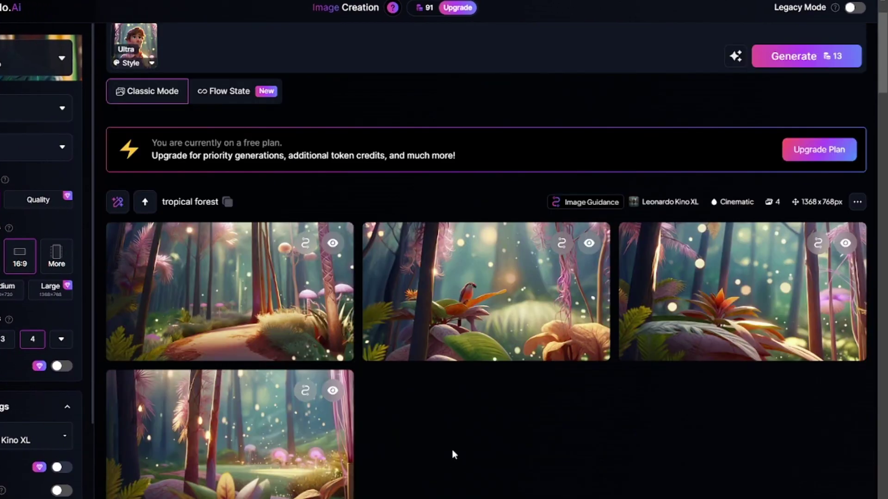
- Change the prompt to 'sports car in the desert', generate, and view the first result
{"action": "scroll", "coordinate": [454, 447], "scroll_direction": "up", "scroll_amount": 2}
{"action": "key", "text": "ctrl+a"}
{"action": "type", "text": "sports"}
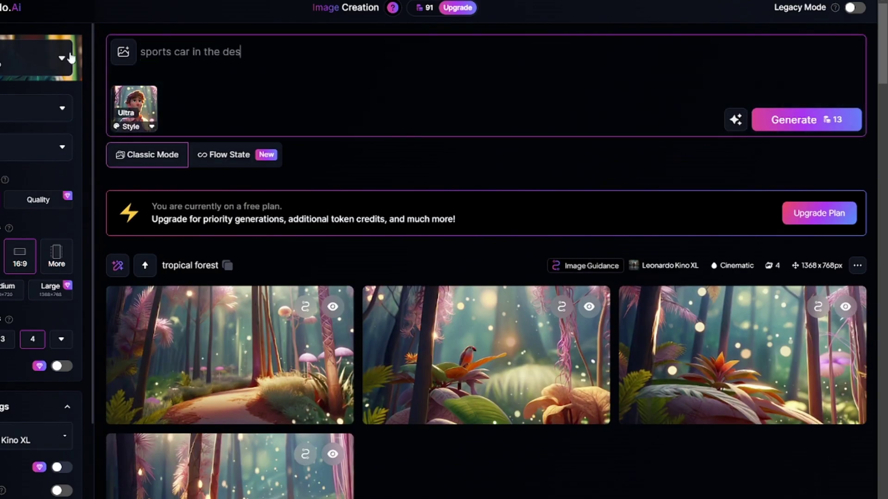
{"action": "type", "text": " car in the desert"}
{"action": "left_click", "coordinate": [806, 121]}
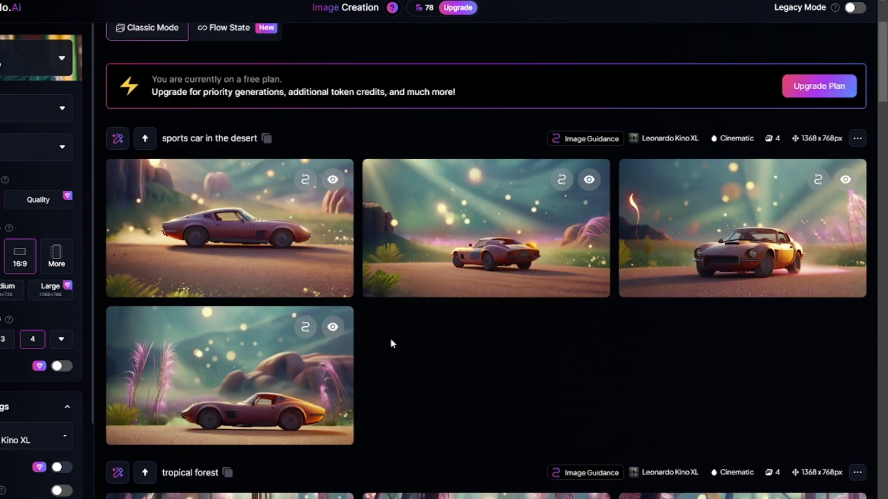
{"action": "scroll", "coordinate": [390, 340], "scroll_direction": "up", "scroll_amount": 3}
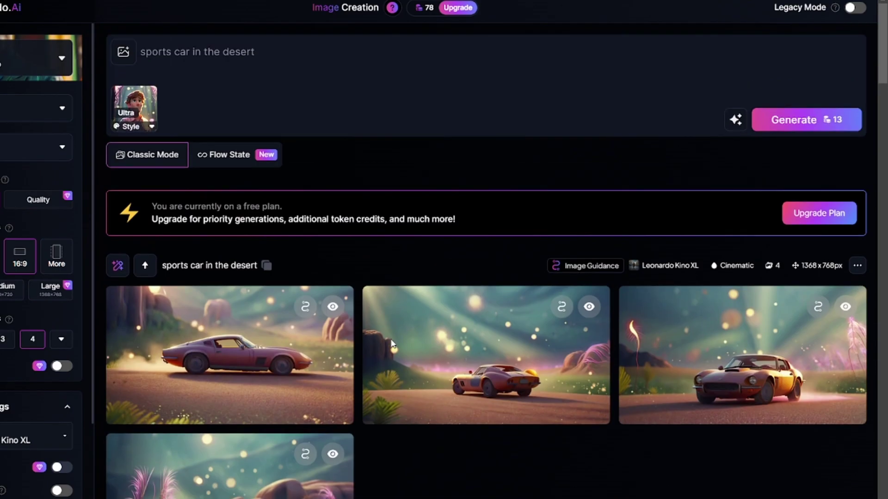
{"action": "left_click", "coordinate": [276, 341]}
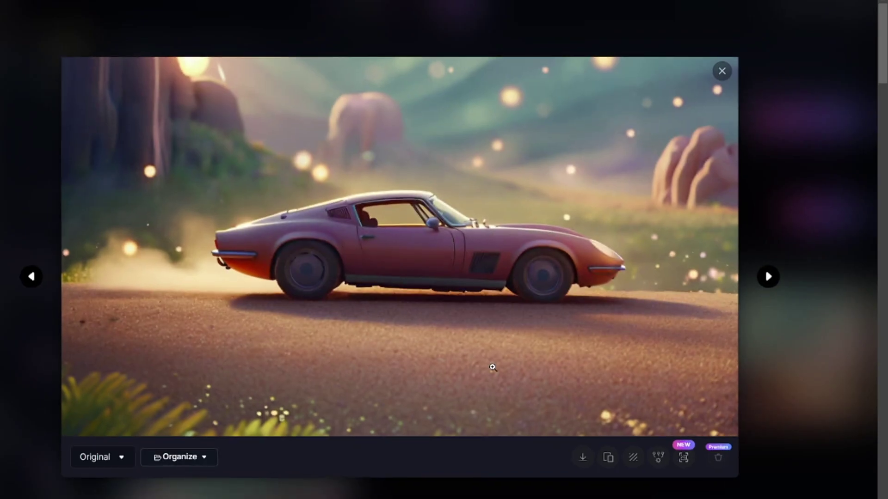
{"action": "left_click", "coordinate": [753, 216]}
- Generate 'girl in the european city' images, then regenerate with style reference strength at Mid
{"action": "type", "text": "ity"}
{"action": "left_click", "coordinate": [767, 126]}
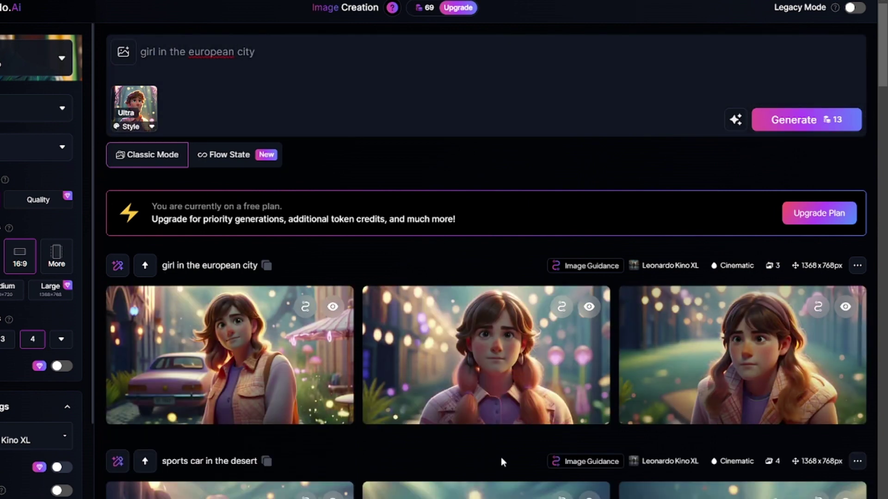
{"action": "left_click", "coordinate": [135, 106]}
{"action": "left_click", "coordinate": [173, 190]}
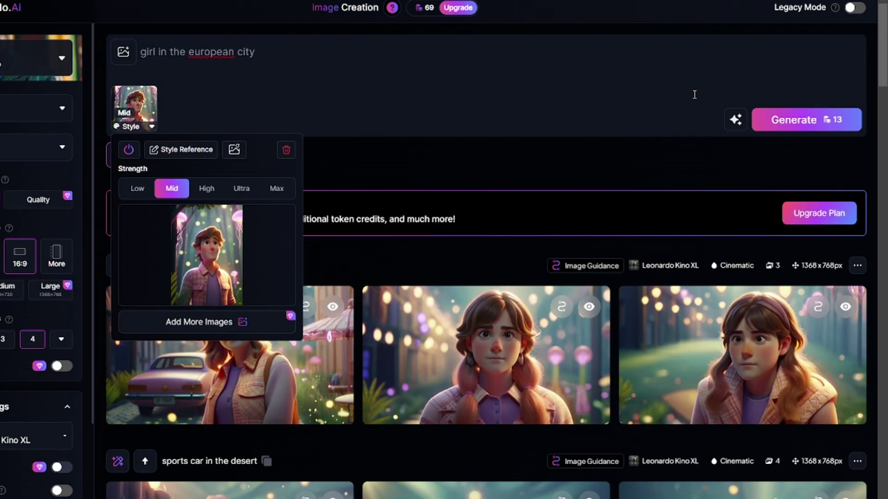
{"action": "left_click", "coordinate": [797, 121]}
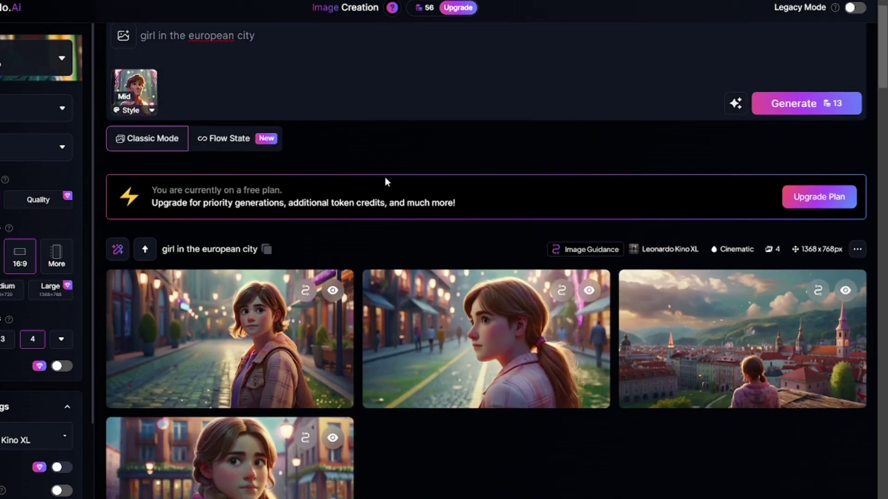
{"action": "scroll", "coordinate": [384, 176], "scroll_direction": "down", "scroll_amount": 2}
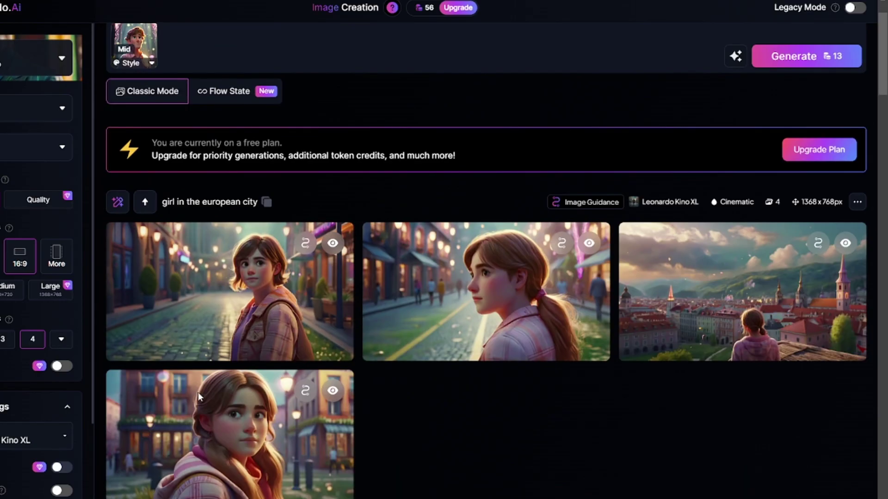
- Swap the style reference to the lightning-storm image at Ultra, generate, and preview the fourth result
{"action": "scroll", "coordinate": [520, 440], "scroll_direction": "up", "scroll_amount": 2}
{"action": "left_click", "coordinate": [135, 107]}
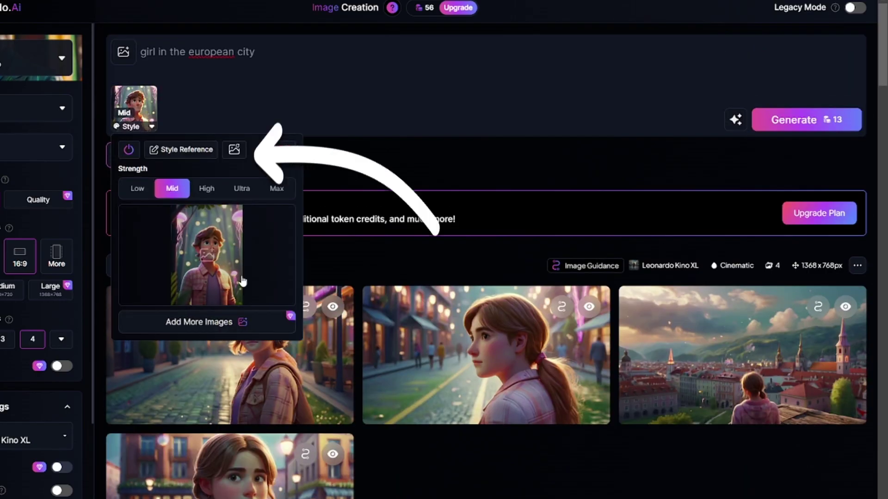
{"action": "left_click", "coordinate": [233, 150]}
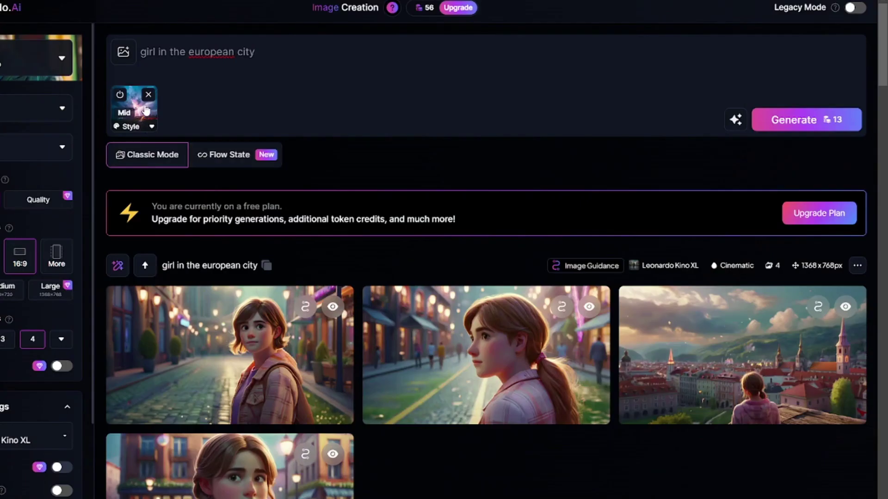
{"action": "left_click", "coordinate": [134, 106]}
{"action": "left_click", "coordinate": [237, 188]}
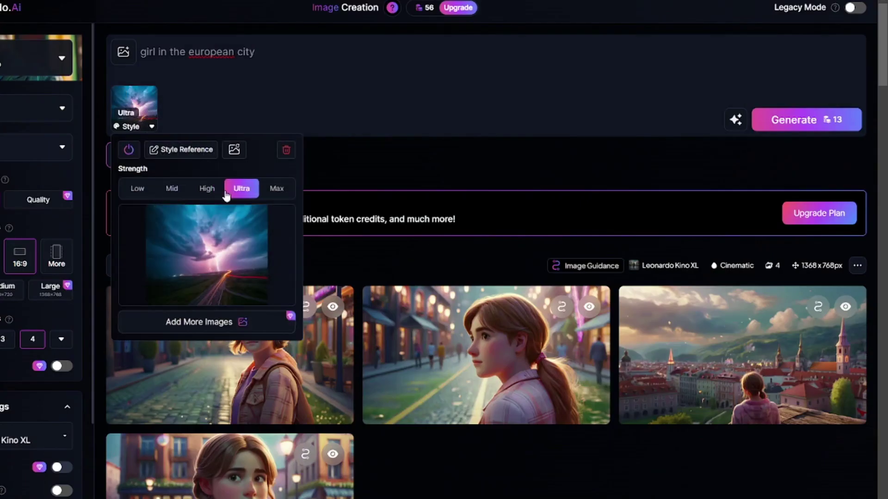
{"action": "left_click", "coordinate": [828, 119]}
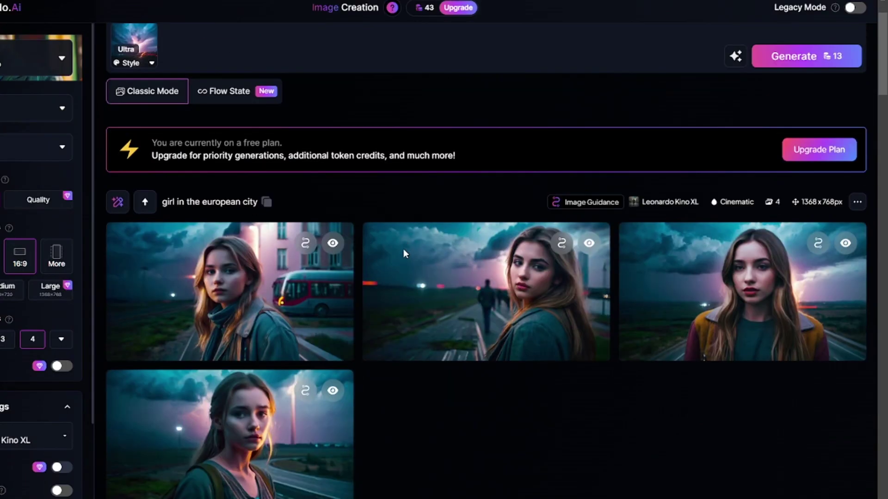
{"action": "left_click", "coordinate": [231, 444]}
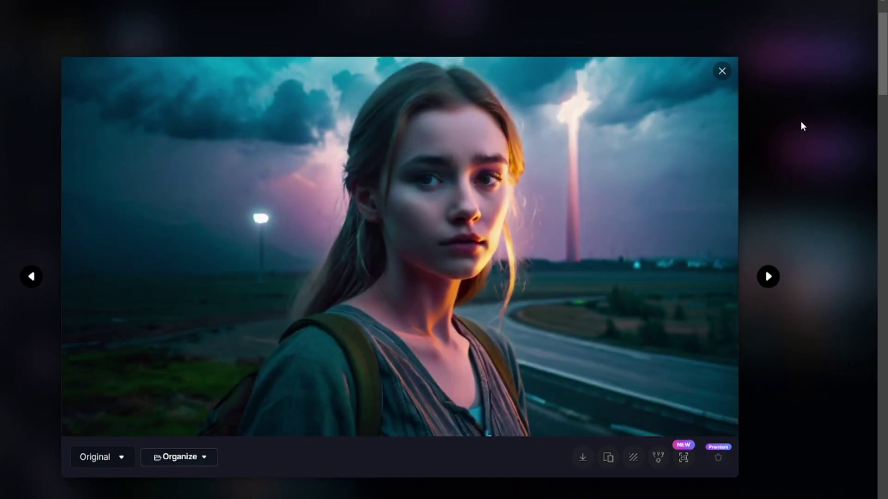
{"action": "key", "text": "Escape"}
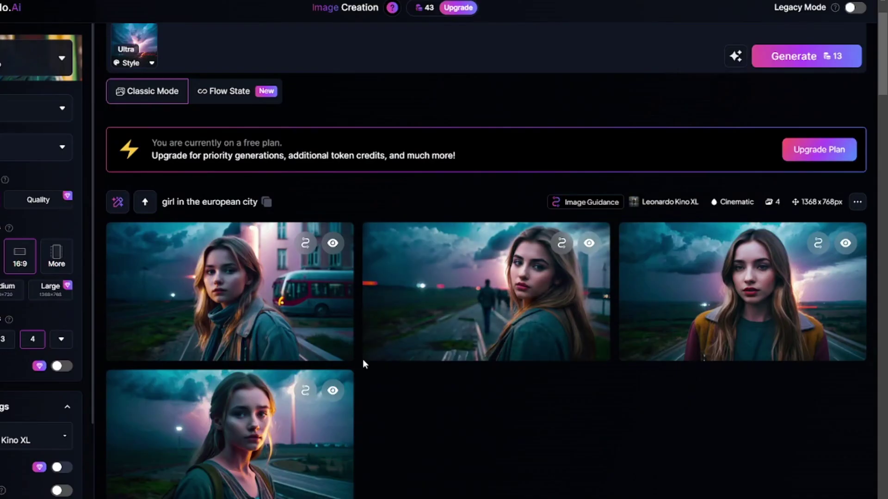
{"action": "scroll", "coordinate": [363, 359], "scroll_direction": "up", "scroll_amount": 2}
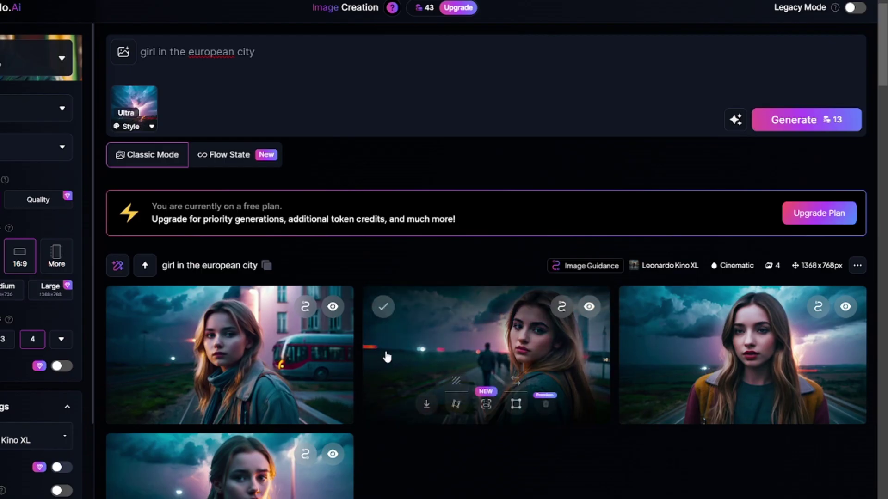
- Remove the style reference and add the cartoon character as Image to Image guidance
{"action": "left_click", "coordinate": [156, 113]}
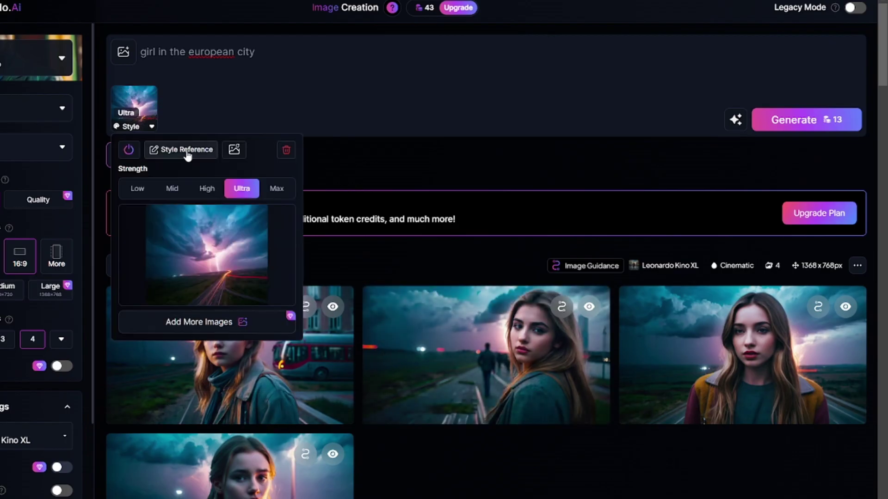
{"action": "left_click", "coordinate": [289, 149]}
{"action": "left_click", "coordinate": [122, 54]}
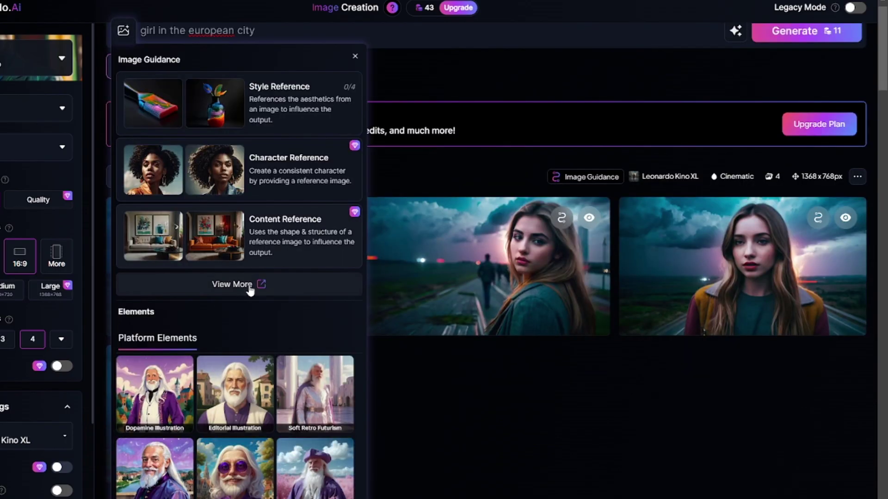
{"action": "left_click", "coordinate": [273, 284]}
{"action": "left_click", "coordinate": [346, 134]}
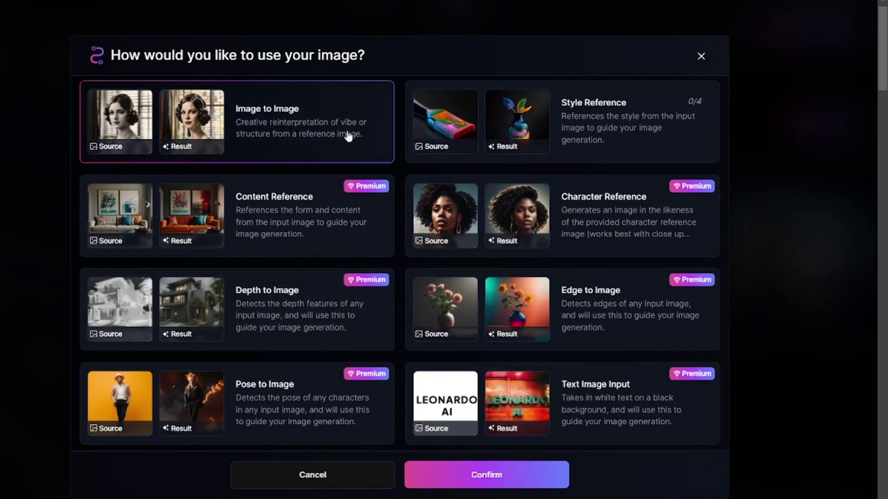
{"action": "left_click", "coordinate": [444, 489]}
{"action": "left_click", "coordinate": [322, 196]}
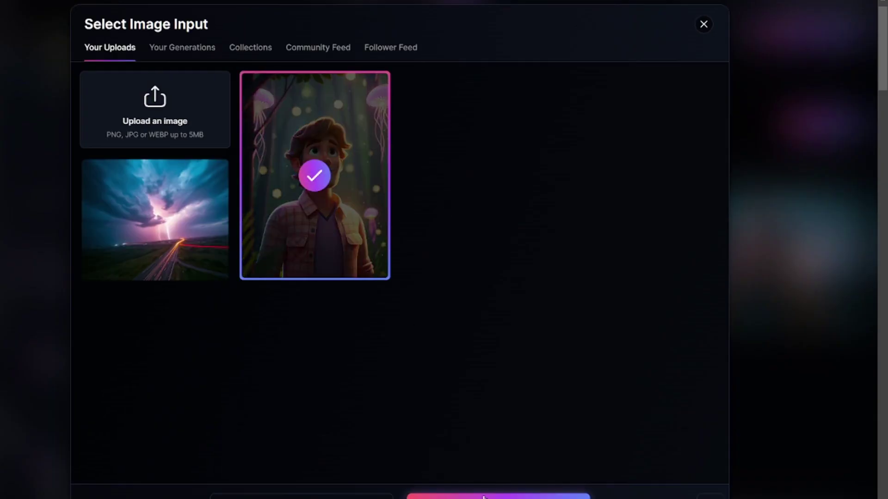
- Replace the prompt with 'guy in the forest, flying jellyfishes' and set the style to Creative
{"action": "key", "text": "ctrl+a"}
{"action": "type", "text": "guy in the forest, flying jellyfishes"}
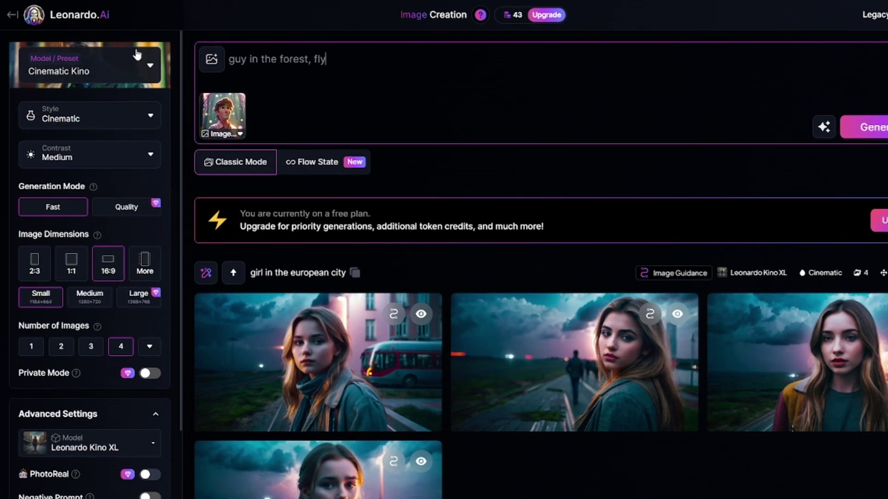
{"action": "left_click", "coordinate": [99, 121]}
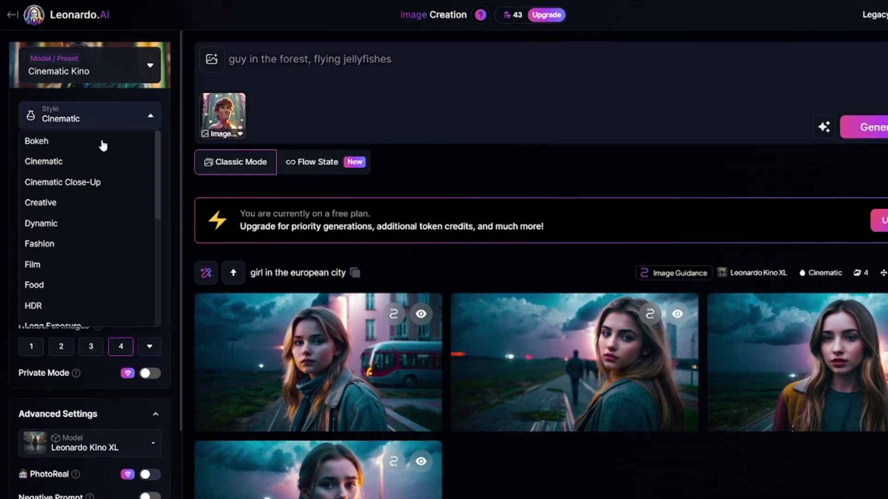
{"action": "left_click", "coordinate": [40, 203]}
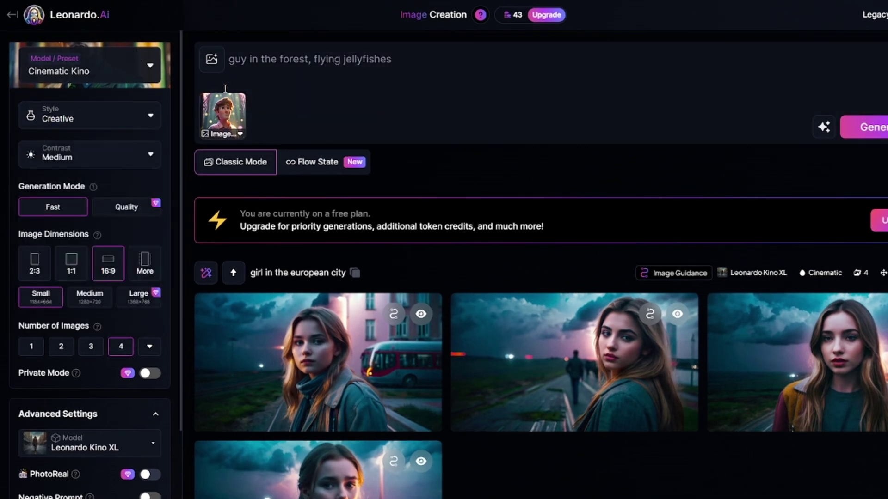
{"action": "left_click", "coordinate": [230, 128]}
{"action": "left_click", "coordinate": [583, 90]}
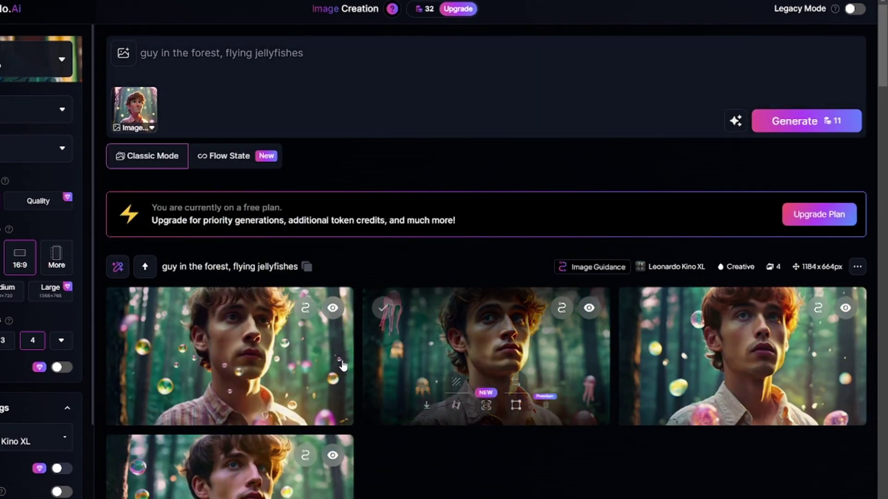
- Match the aspect ratio to the guidance image, raise strength to 0.57, and generate
{"action": "mouse_move", "coordinate": [195, 340]}
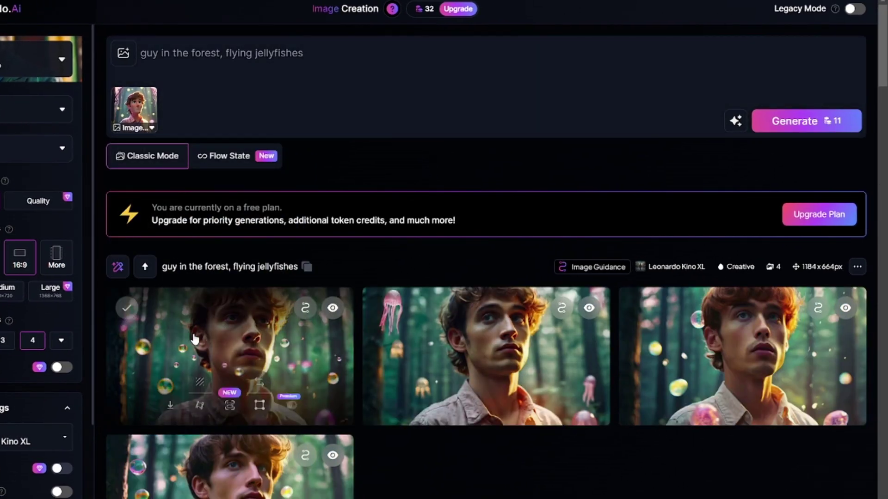
{"action": "left_click", "coordinate": [132, 119]}
{"action": "left_click", "coordinate": [276, 315]}
{"action": "left_click_drag", "start_coordinate": [154, 184], "coordinate": [203, 184]}
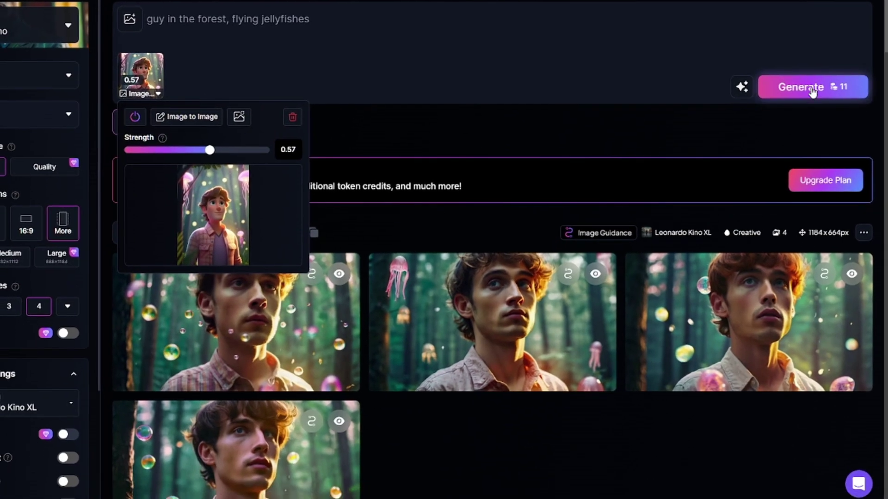
{"action": "left_click", "coordinate": [812, 92]}
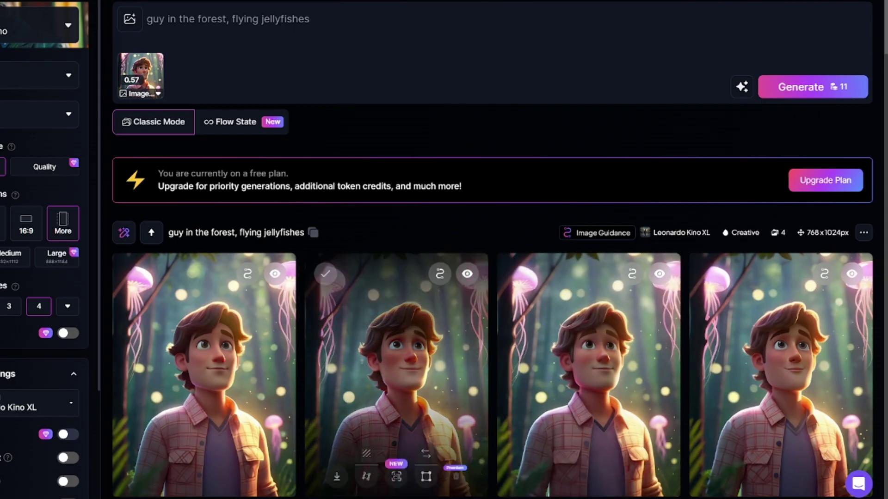
- Regenerate at guidance strength about 0.42, then create a variation of the fourth result
{"action": "left_click", "coordinate": [153, 84]}
{"action": "left_click", "coordinate": [190, 150]}
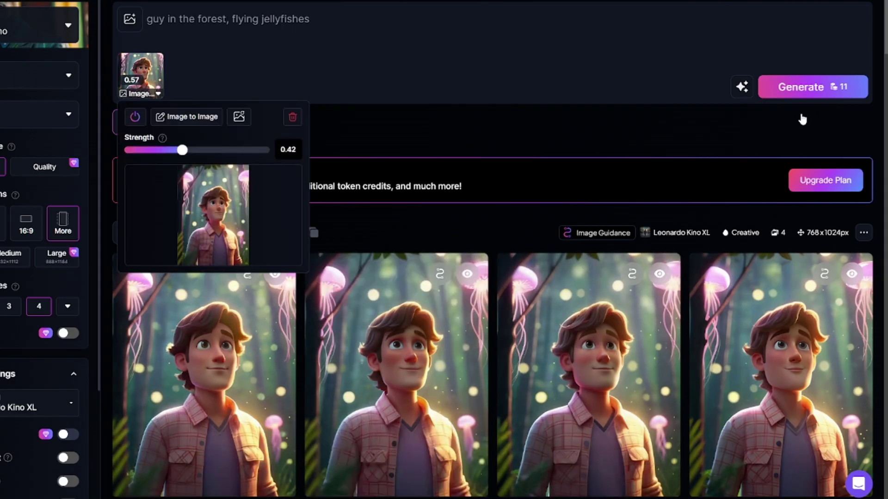
{"action": "left_click", "coordinate": [828, 87]}
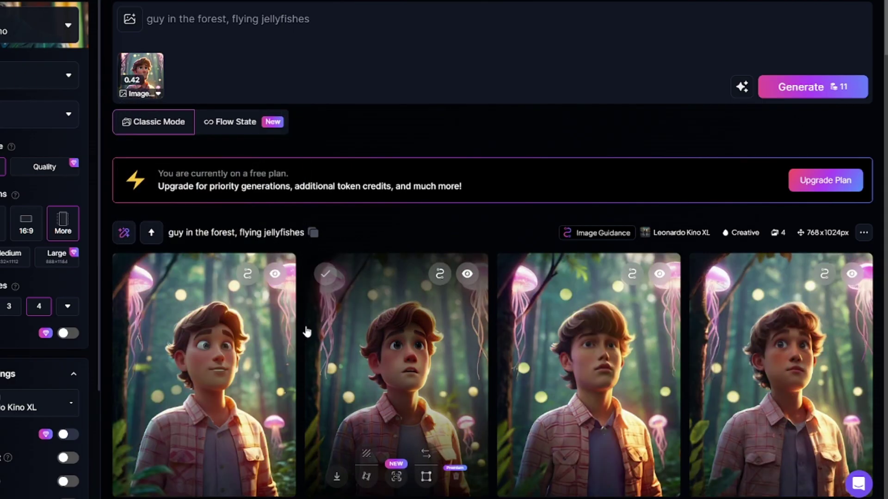
{"action": "left_click", "coordinate": [794, 367]}
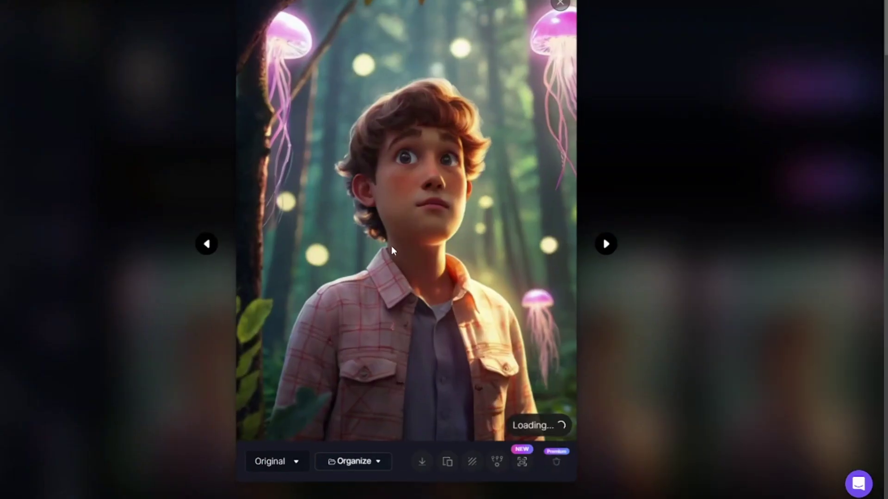
{"action": "left_click", "coordinate": [498, 464]}
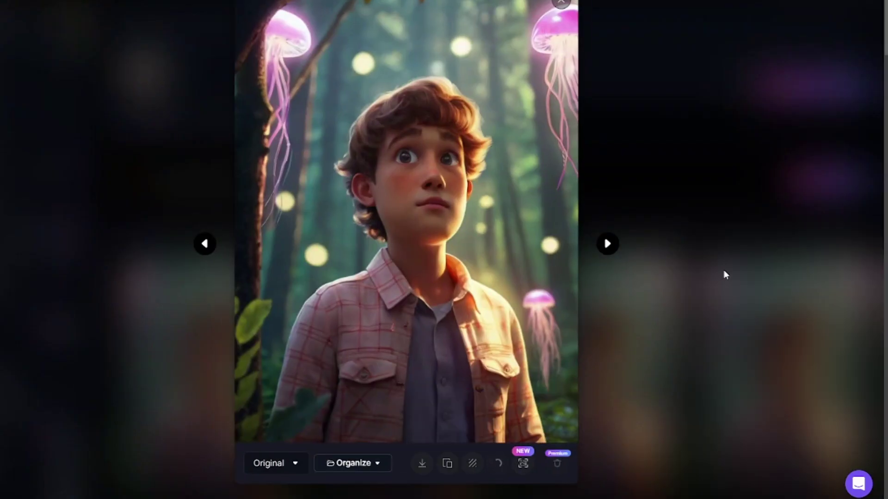
{"action": "left_click", "coordinate": [297, 464]}
{"action": "left_click", "coordinate": [293, 412]}
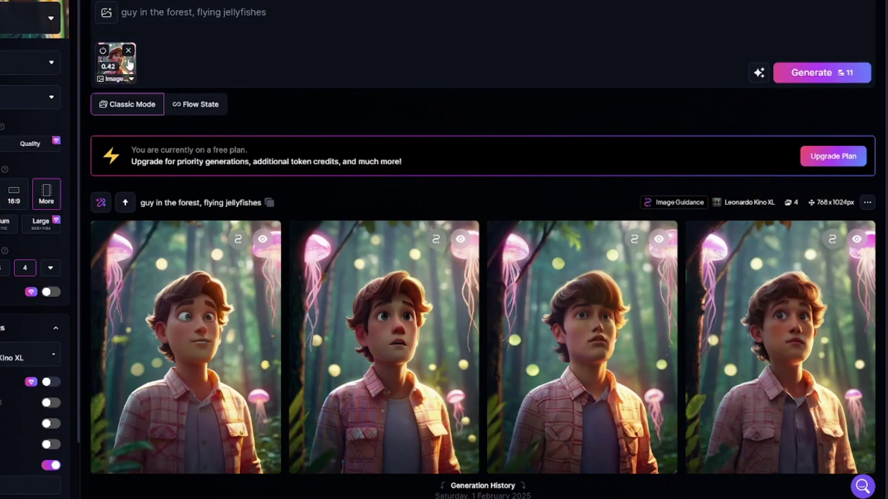
- Generate again at strength 0.37, then make the pink-haired woman the guidance image
{"action": "left_click", "coordinate": [116, 60]}
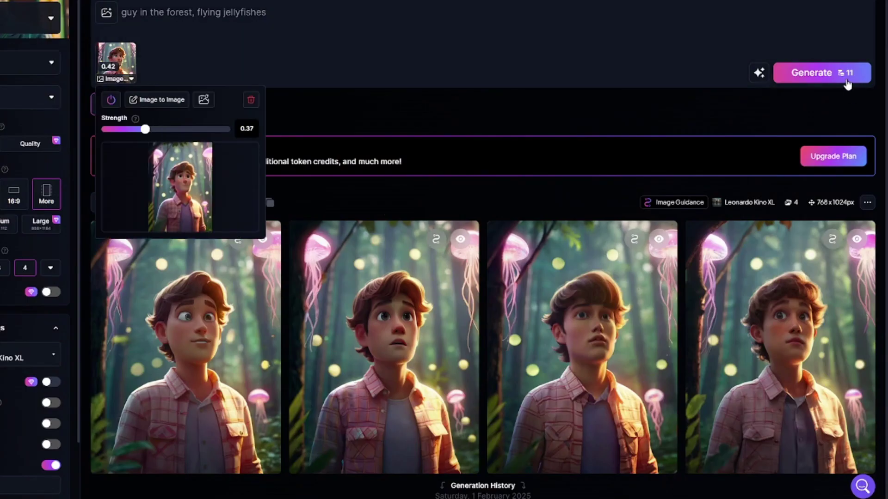
{"action": "left_click", "coordinate": [846, 85]}
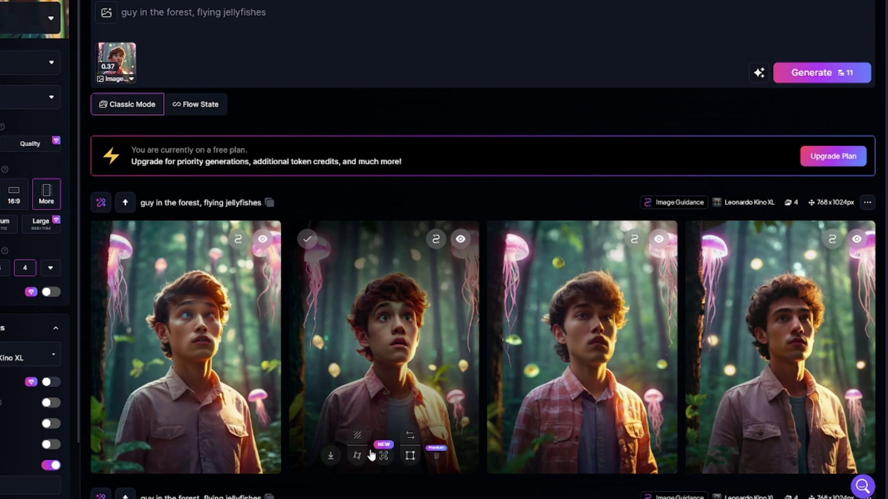
{"action": "left_click", "coordinate": [123, 71]}
{"action": "left_click", "coordinate": [204, 103]}
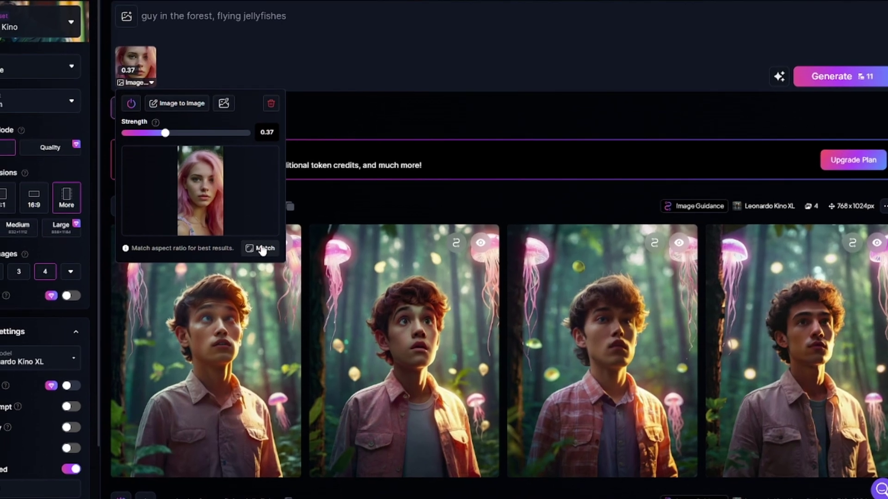
- Match the aspect ratio to the guidance image and switch to Phoenix 1.0 with 3D Render style
{"action": "left_click", "coordinate": [242, 245]}
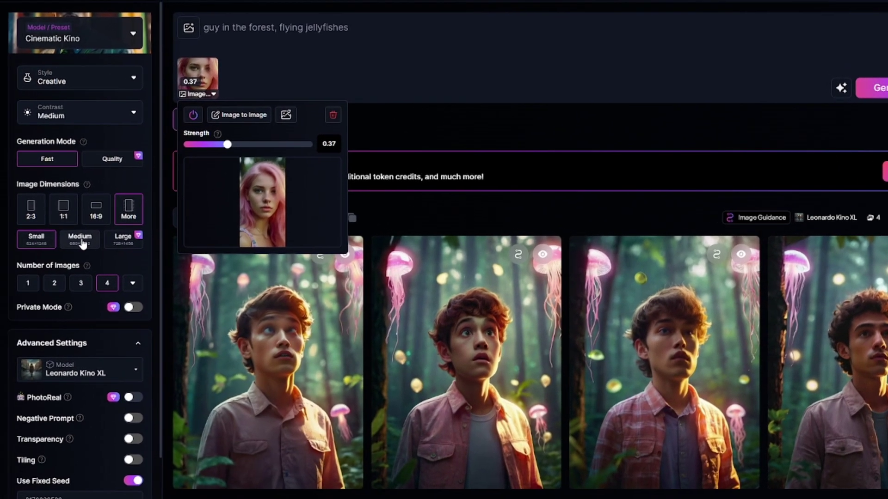
{"action": "left_click", "coordinate": [93, 79]}
{"action": "left_click", "coordinate": [119, 34]}
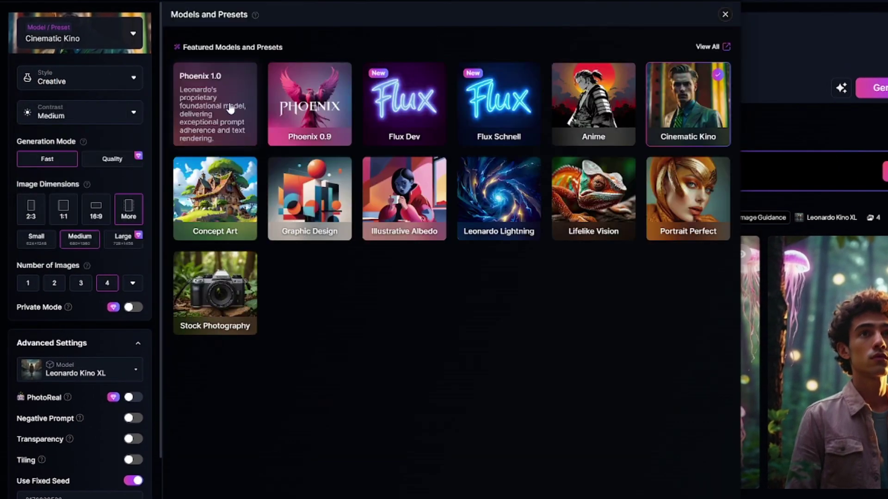
{"action": "left_click", "coordinate": [212, 109]}
{"action": "left_click", "coordinate": [83, 113]}
{"action": "left_click", "coordinate": [59, 131]}
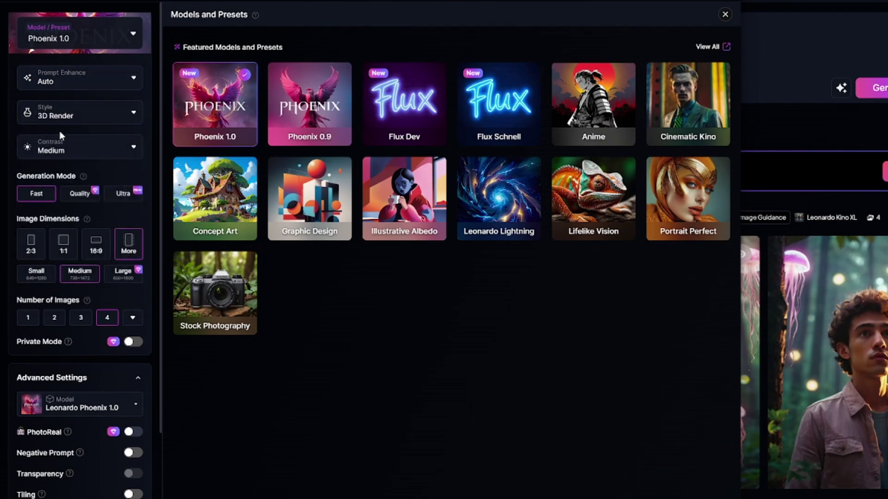
- Turn Prompt Enhance off, enter '19-years-old girl in the forest', and set guidance strength to 0.45
{"action": "left_click", "coordinate": [80, 190]}
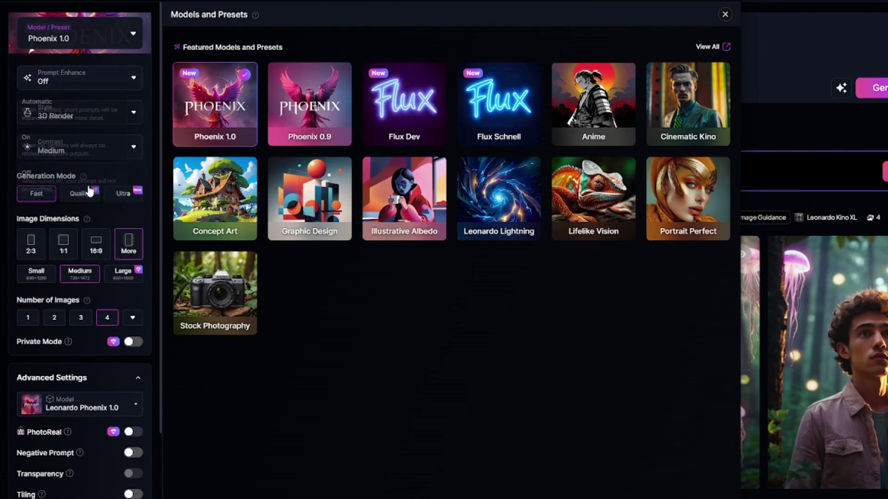
{"action": "left_click", "coordinate": [771, 124]}
{"action": "triple_click", "coordinate": [275, 27]}
{"action": "type", "text": "girl in the forest"}
{"action": "key", "text": "Home"}
{"action": "type", "text": "19-years-old"}
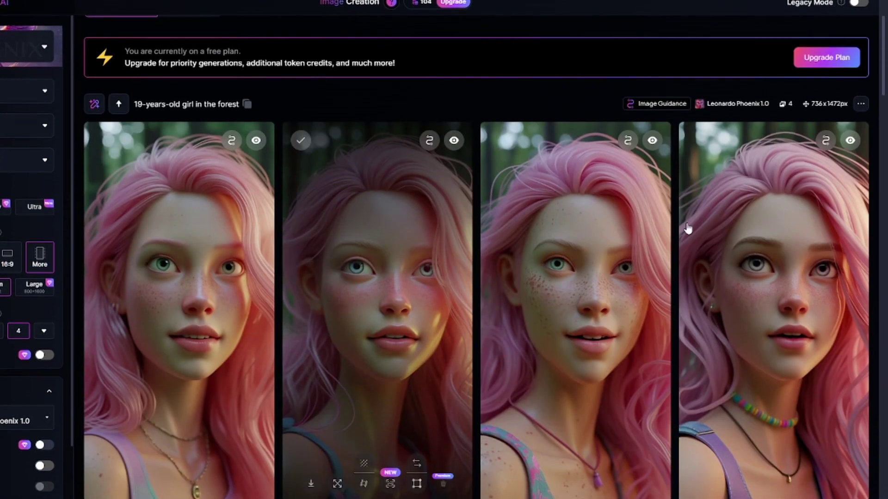
{"action": "scroll", "coordinate": [218, 200], "scroll_direction": "up", "scroll_amount": 3}
{"action": "left_click", "coordinate": [109, 76]}
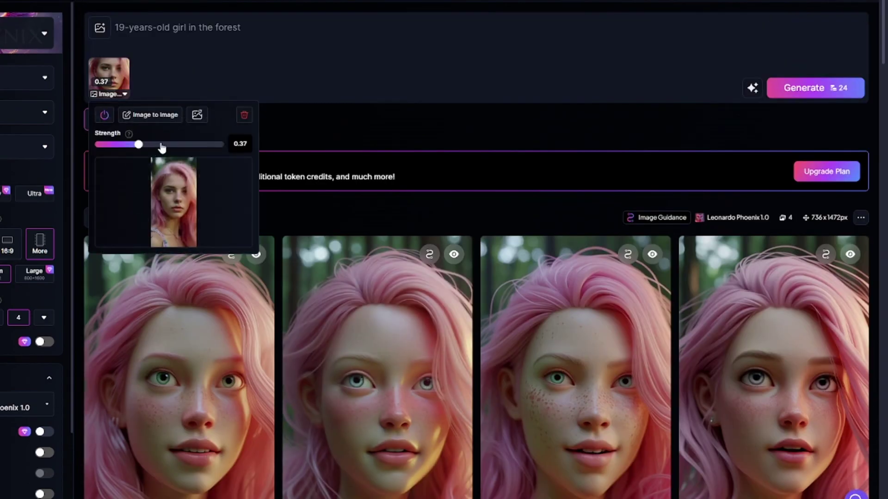
{"action": "left_click", "coordinate": [161, 144]}
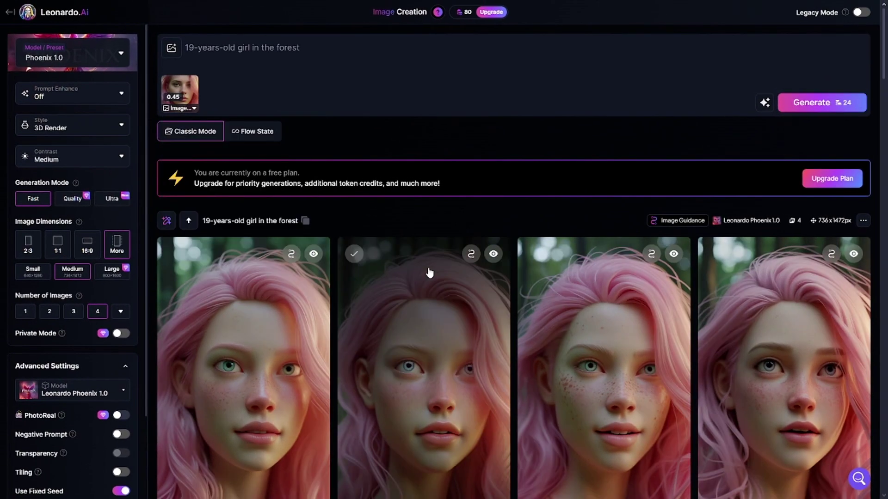
- Change the style to Sketch (Color) and generate the images
{"action": "left_click", "coordinate": [89, 130]}
{"action": "scroll", "coordinate": [93, 218], "scroll_direction": "down", "scroll_amount": 10}
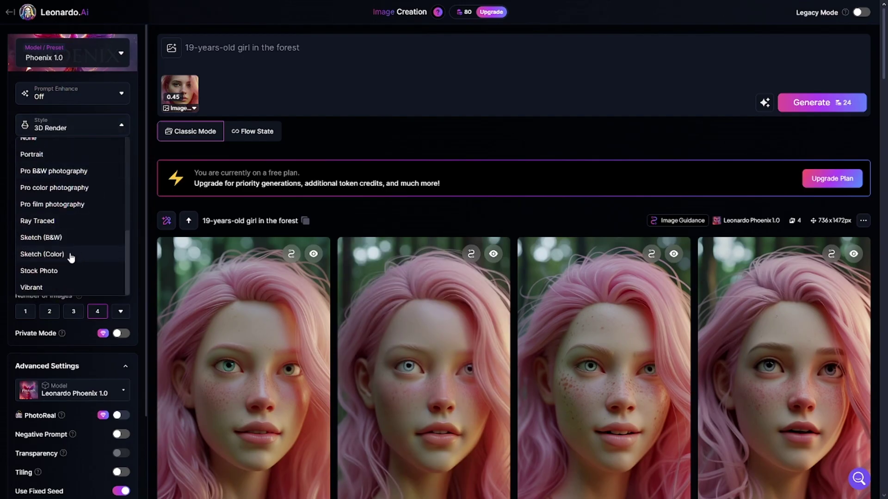
{"action": "left_click", "coordinate": [71, 255]}
{"action": "left_click", "coordinate": [821, 102]}
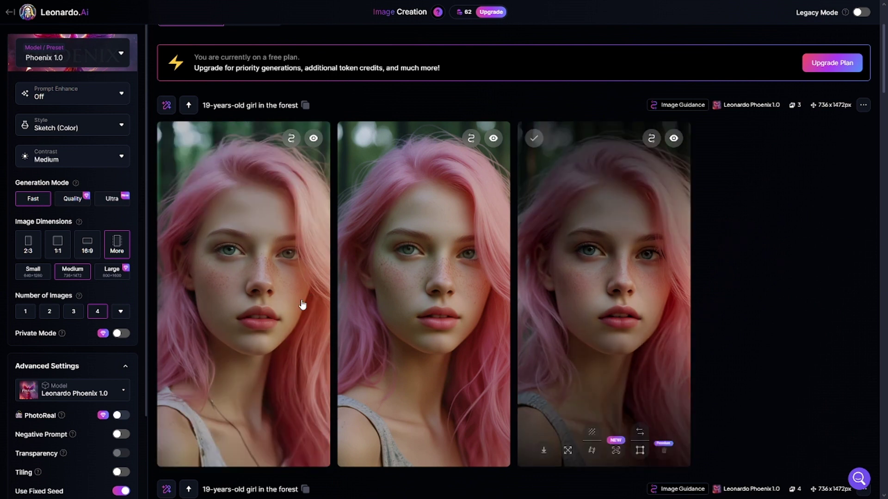
{"action": "scroll", "coordinate": [301, 301], "scroll_direction": "up", "scroll_amount": 3}
{"action": "left_click", "coordinate": [96, 55]}
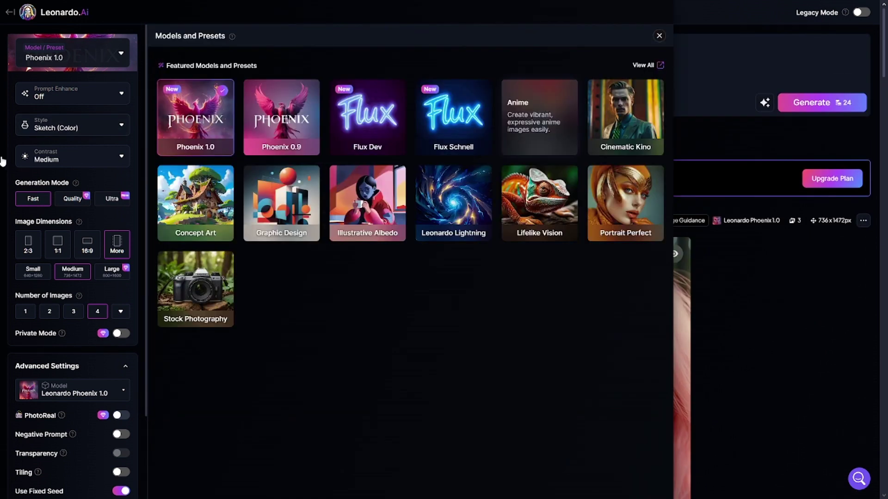
- Generate with the Anime preset in Anime Semi-Realism style
{"action": "left_click", "coordinate": [69, 94]}
{"action": "left_click", "coordinate": [91, 212]}
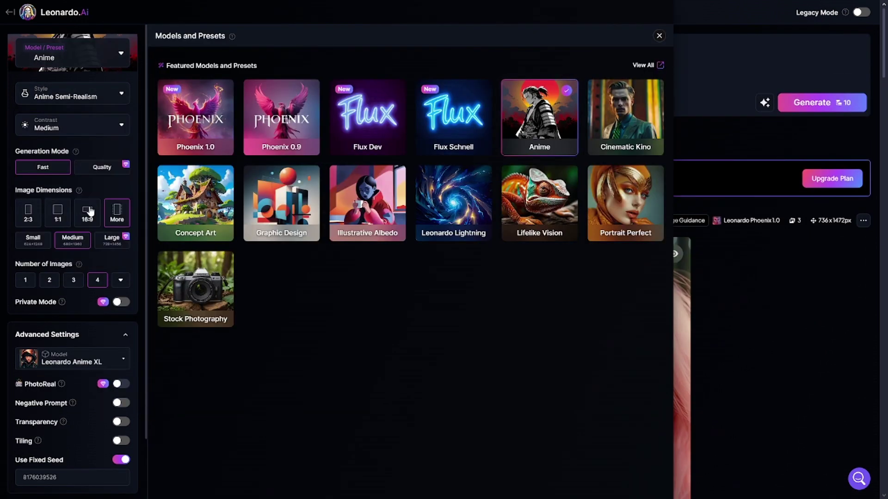
{"action": "left_click", "coordinate": [834, 113]}
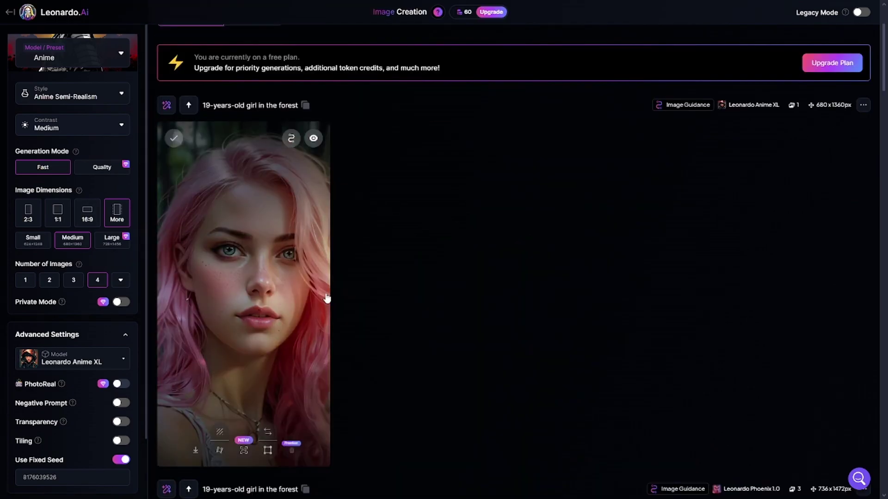
{"action": "scroll", "coordinate": [345, 322], "scroll_direction": "up", "scroll_amount": 3}
- Lower the image guidance strength to 0.40 and generate again
{"action": "left_click", "coordinate": [189, 100]}
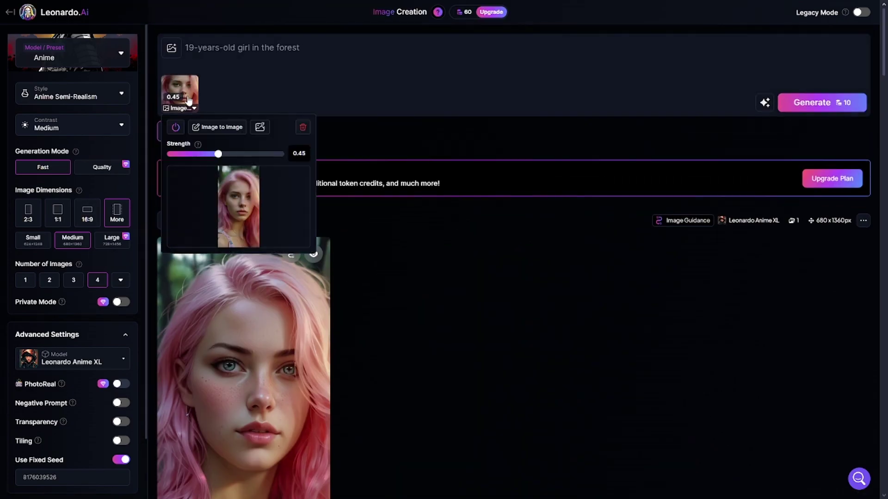
{"action": "left_click_drag", "start_coordinate": [217, 155], "coordinate": [212, 156]}
{"action": "left_click", "coordinate": [819, 115]}
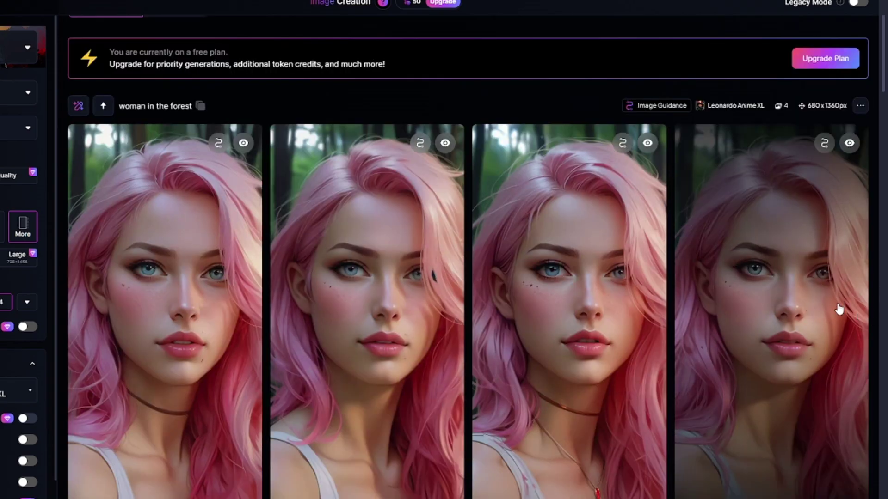
{"action": "scroll", "coordinate": [236, 296], "scroll_direction": "up", "scroll_amount": 3}
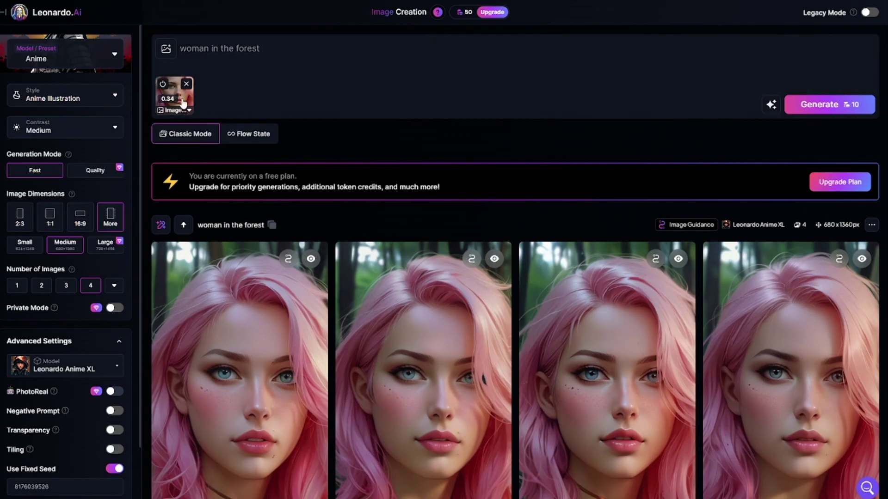
- Remove the reference image and switch to the Cinematic Kino preset with Film style
{"action": "left_click", "coordinate": [186, 85]}
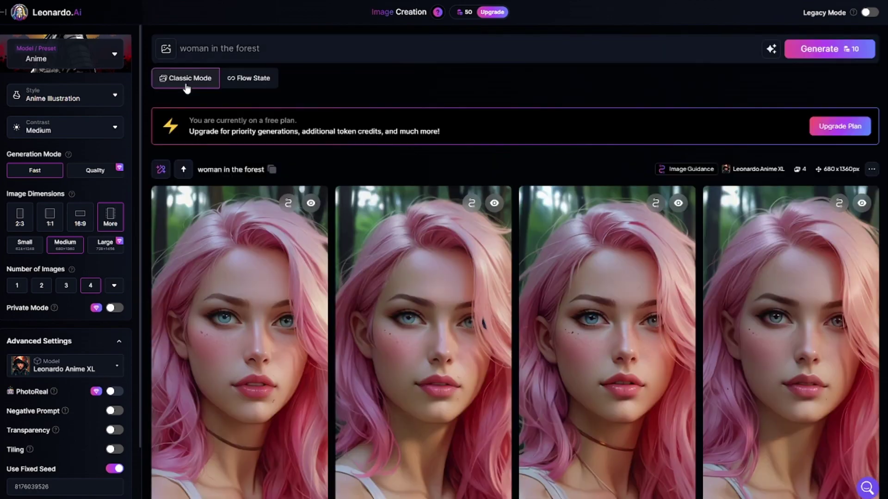
{"action": "left_click", "coordinate": [99, 58]}
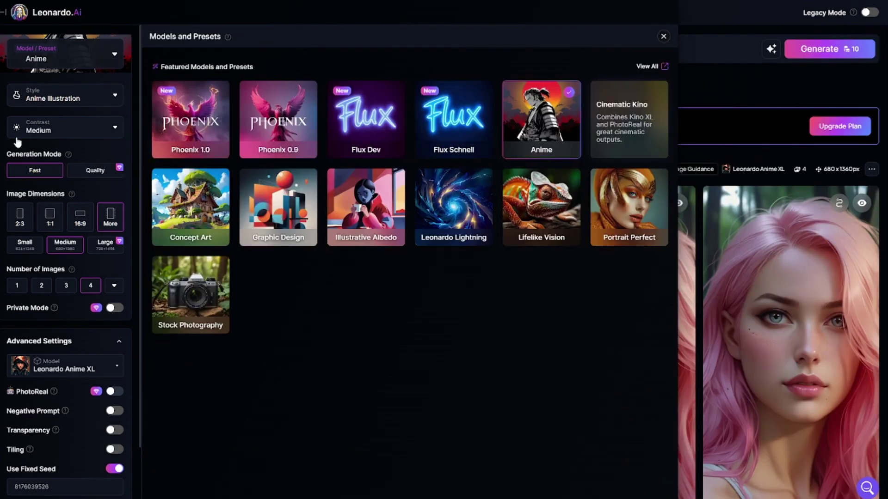
{"action": "left_click", "coordinate": [83, 98]}
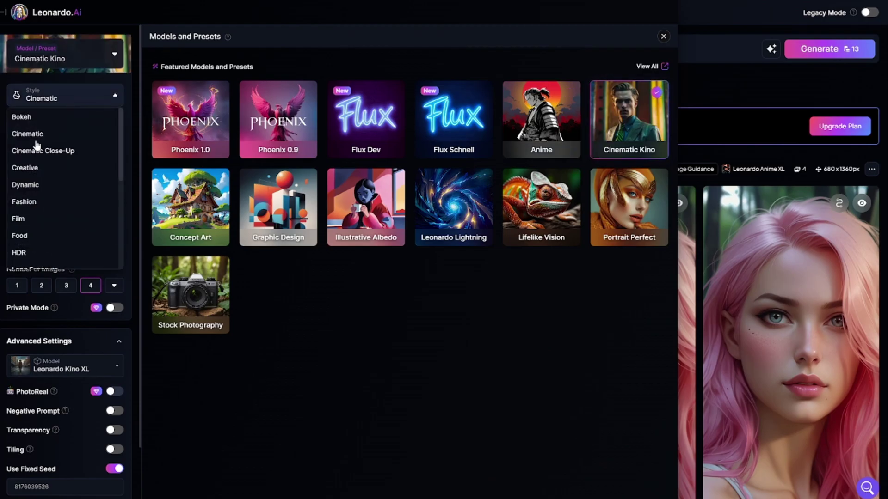
{"action": "left_click", "coordinate": [29, 219]}
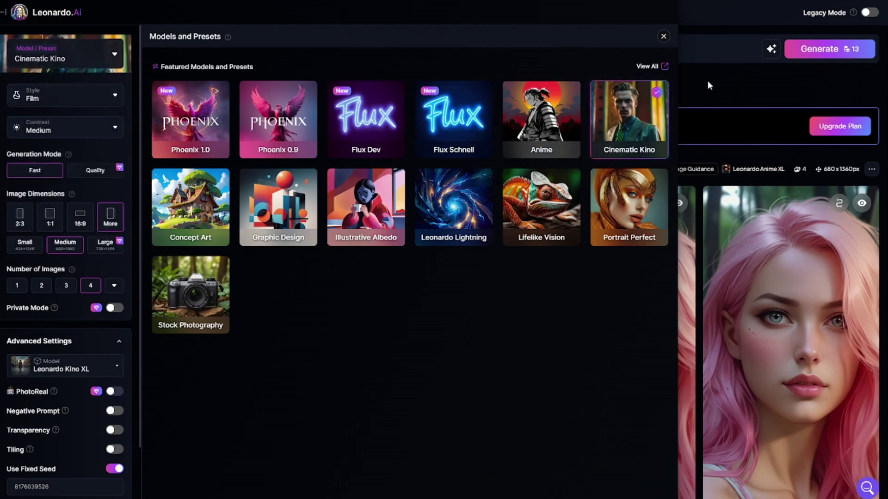
{"action": "left_click", "coordinate": [709, 86]}
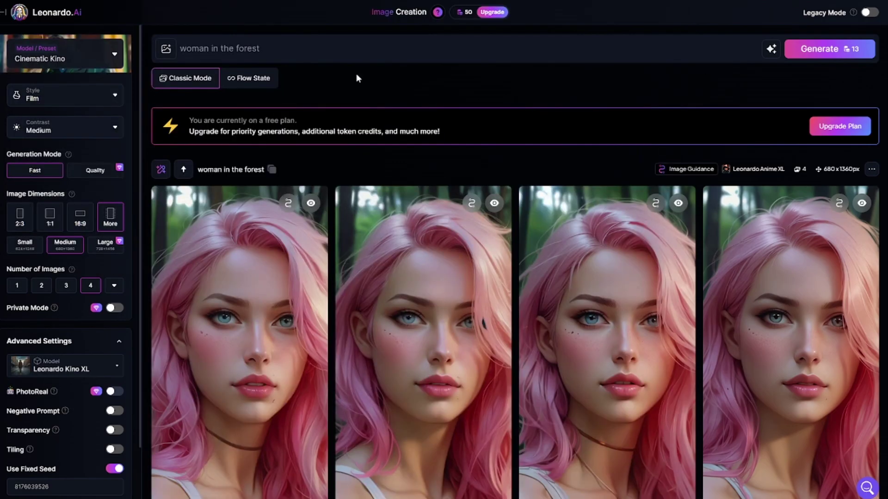
- Add the Rainbowcore and Glitch Art elements to the prompt
{"action": "left_click", "coordinate": [165, 50]}
{"action": "scroll", "coordinate": [273, 305], "scroll_direction": "down", "scroll_amount": 3}
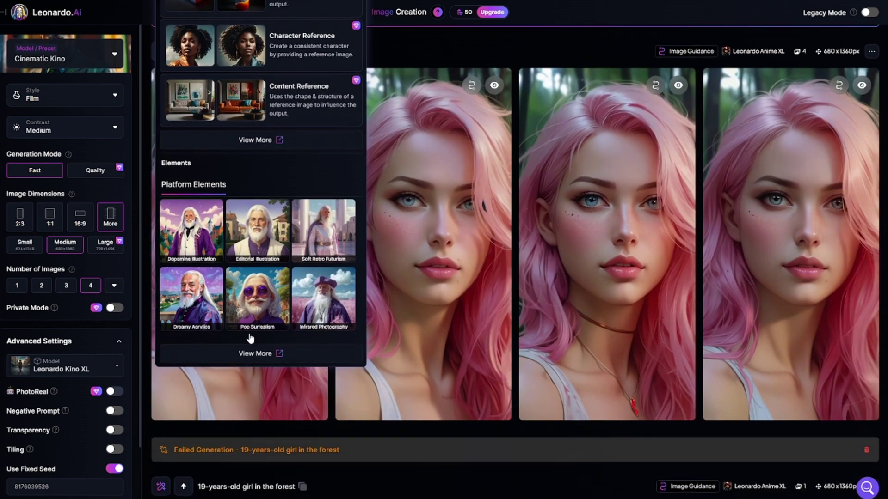
{"action": "left_click", "coordinate": [266, 316]}
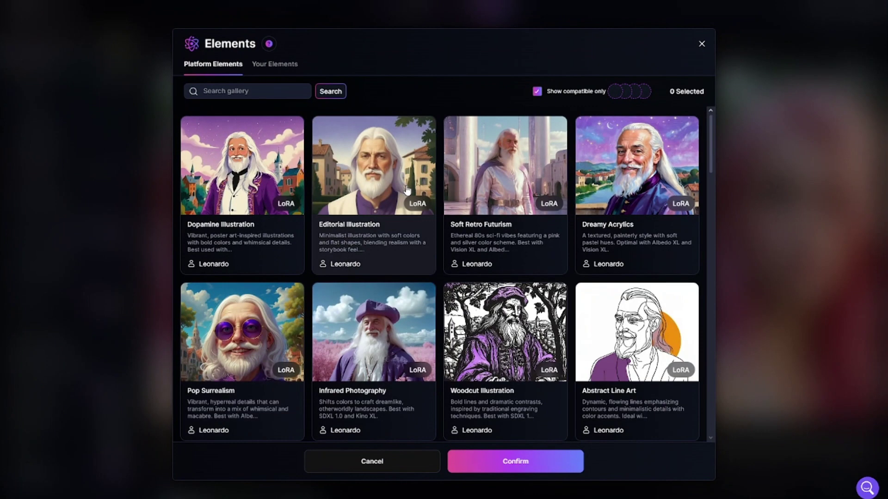
{"action": "scroll", "coordinate": [417, 222], "scroll_direction": "down", "scroll_amount": 3}
{"action": "scroll", "coordinate": [425, 238], "scroll_direction": "down", "scroll_amount": 3}
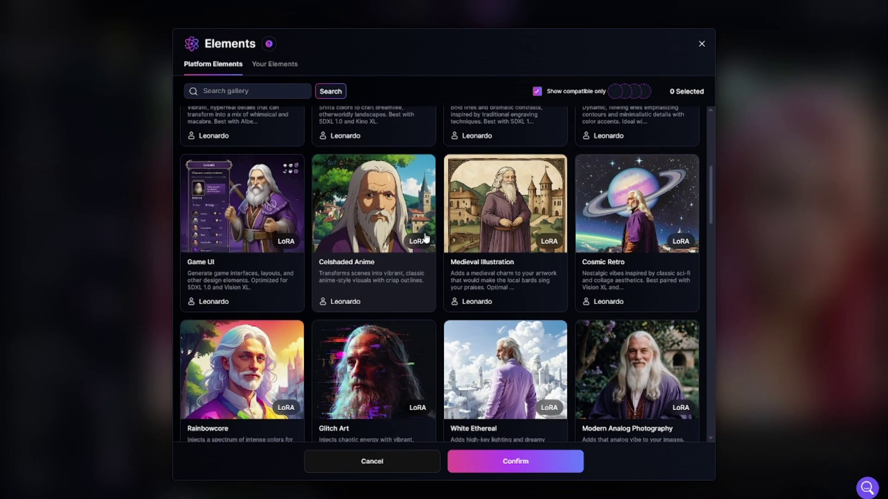
{"action": "scroll", "coordinate": [240, 327], "scroll_direction": "down", "scroll_amount": 1}
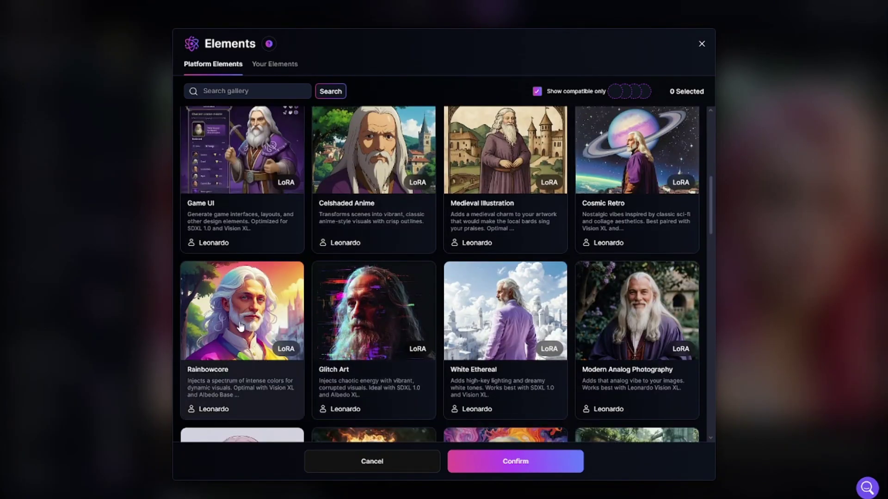
{"action": "left_click", "coordinate": [240, 326]}
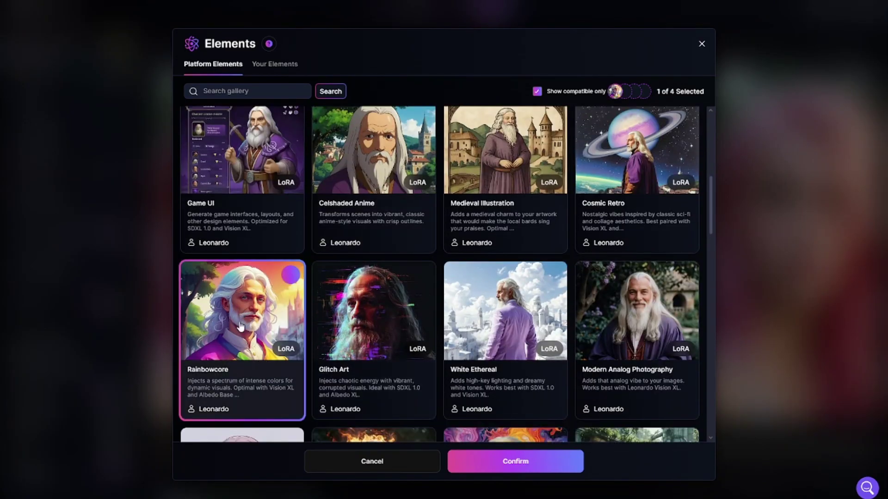
{"action": "left_click", "coordinate": [354, 333]}
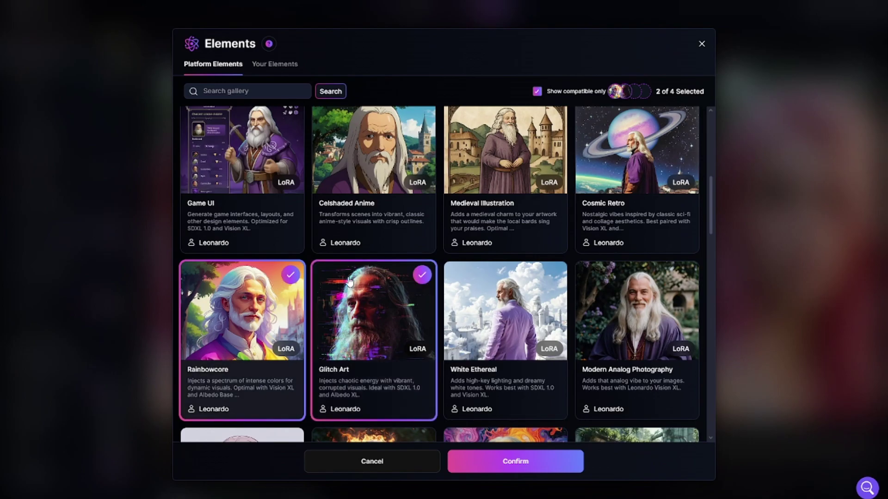
{"action": "left_click", "coordinate": [499, 456]}
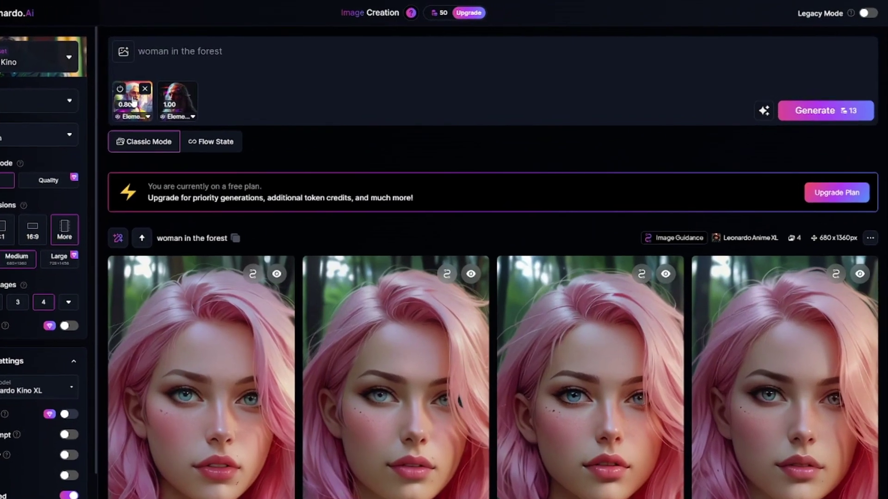
- Adjust the element strengths, set dimensions to 2:3, and generate new forest images
{"action": "left_click", "coordinate": [177, 112]}
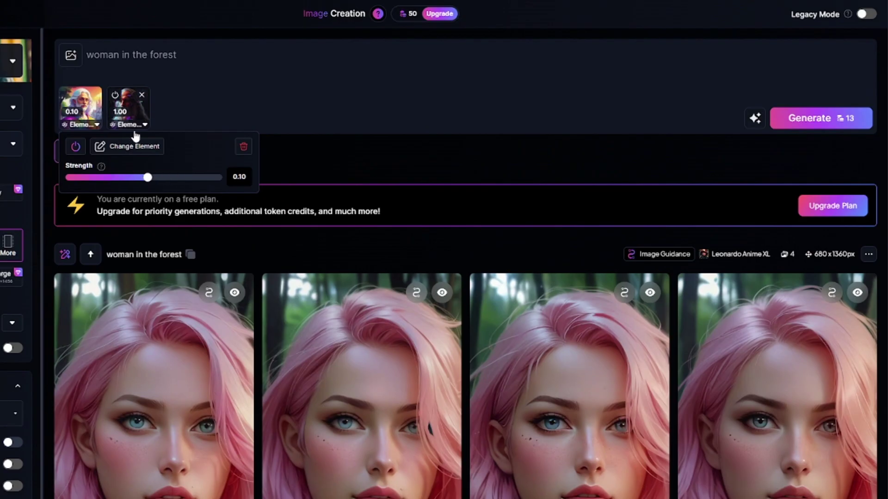
{"action": "left_click", "coordinate": [137, 119]}
{"action": "left_click", "coordinate": [882, 197]}
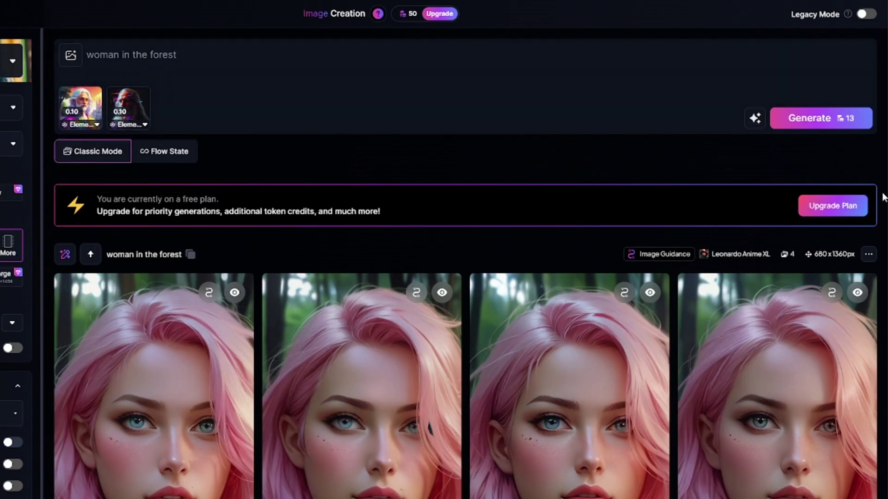
{"action": "left_click", "coordinate": [755, 124]}
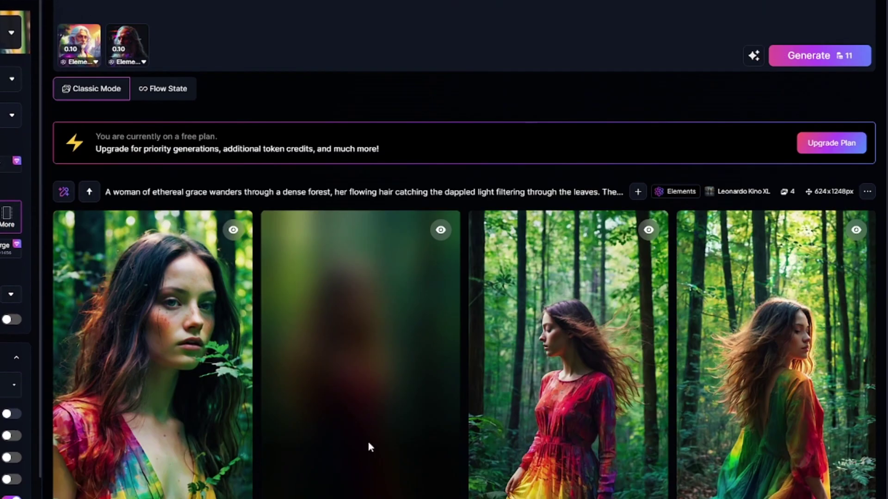
{"action": "scroll", "coordinate": [367, 472], "scroll_direction": "down", "scroll_amount": 2}
{"action": "left_click", "coordinate": [366, 472]}
{"action": "scroll", "coordinate": [410, 363], "scroll_direction": "up", "scroll_amount": 3}
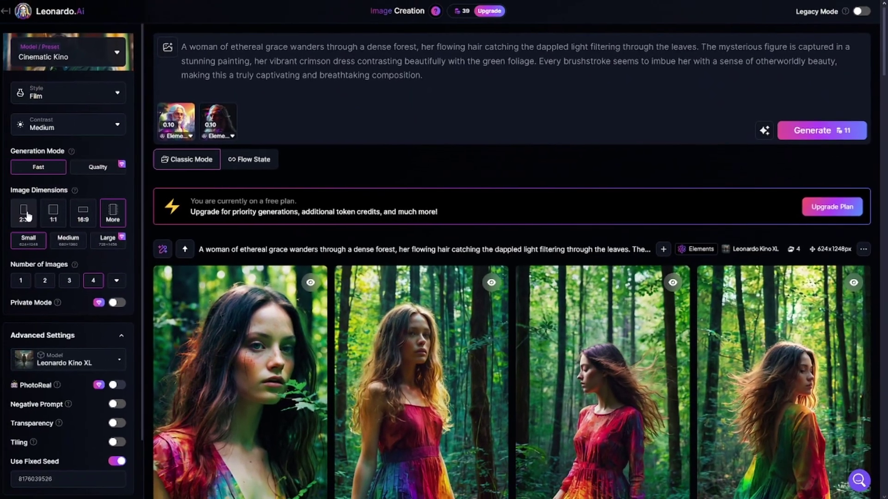
{"action": "left_click", "coordinate": [32, 214]}
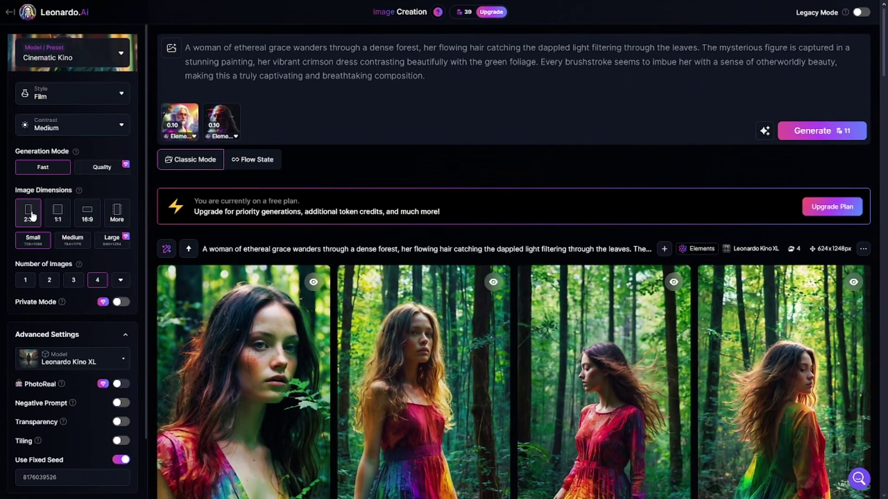
{"action": "left_click", "coordinate": [223, 126]}
{"action": "left_click", "coordinate": [806, 133]}
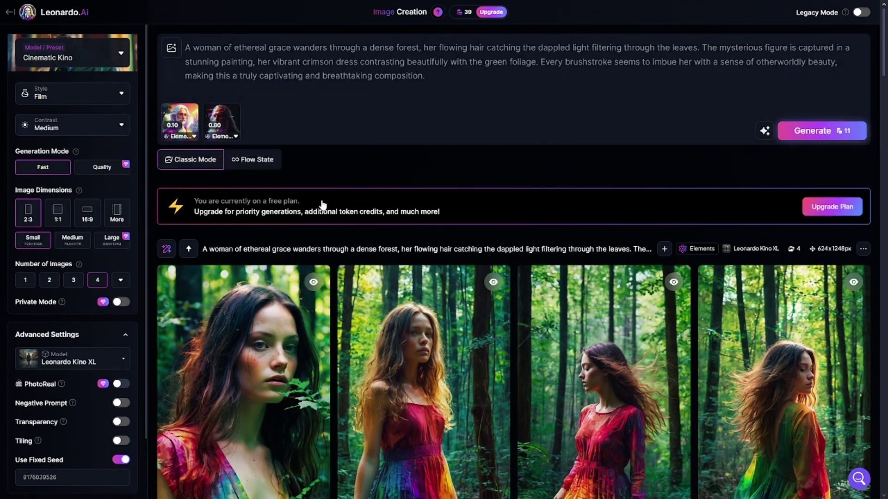
- Retune the element strengths, remove the second element, and generate again
{"action": "left_click", "coordinate": [226, 123]}
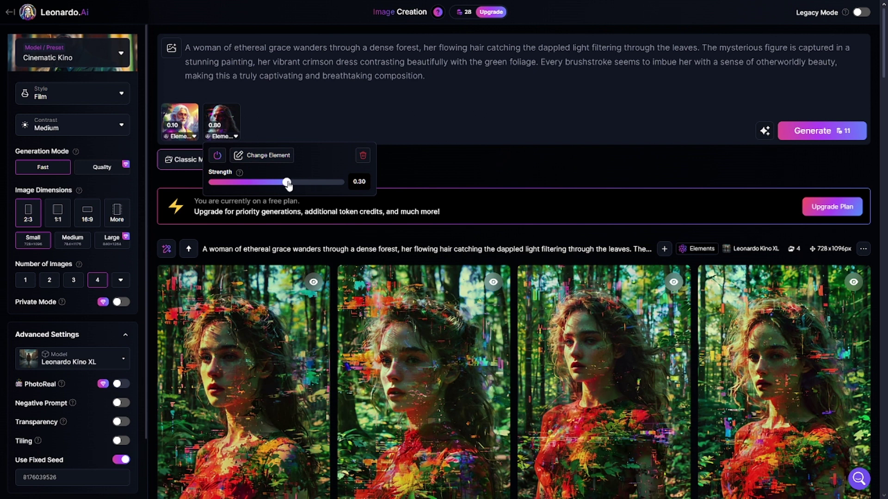
{"action": "left_click", "coordinate": [174, 139]}
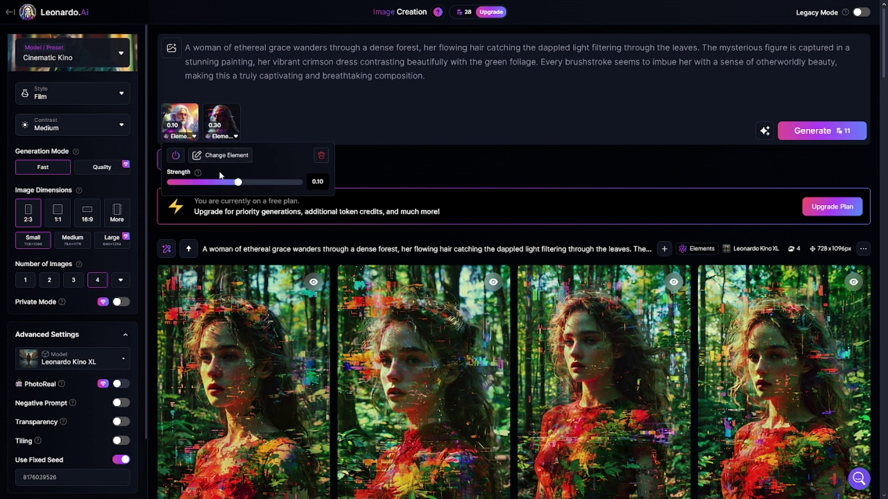
{"action": "left_click", "coordinate": [697, 189]}
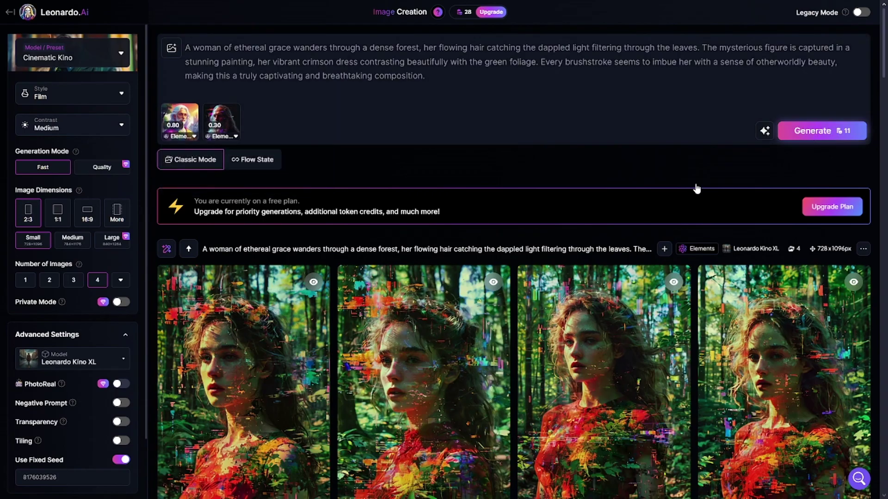
{"action": "scroll", "coordinate": [655, 200], "scroll_direction": "down", "scroll_amount": 1}
{"action": "scroll", "coordinate": [490, 342], "scroll_direction": "up", "scroll_amount": 1}
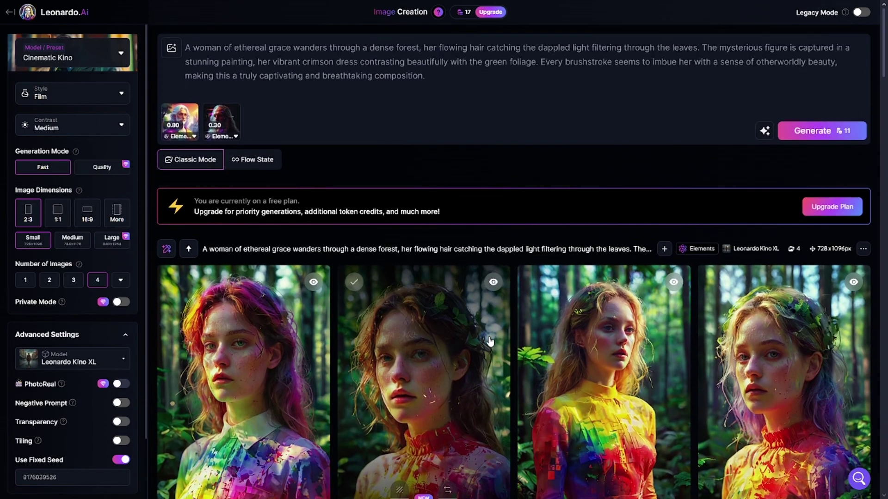
{"action": "left_click", "coordinate": [191, 112]}
{"action": "left_click", "coordinate": [827, 95]}
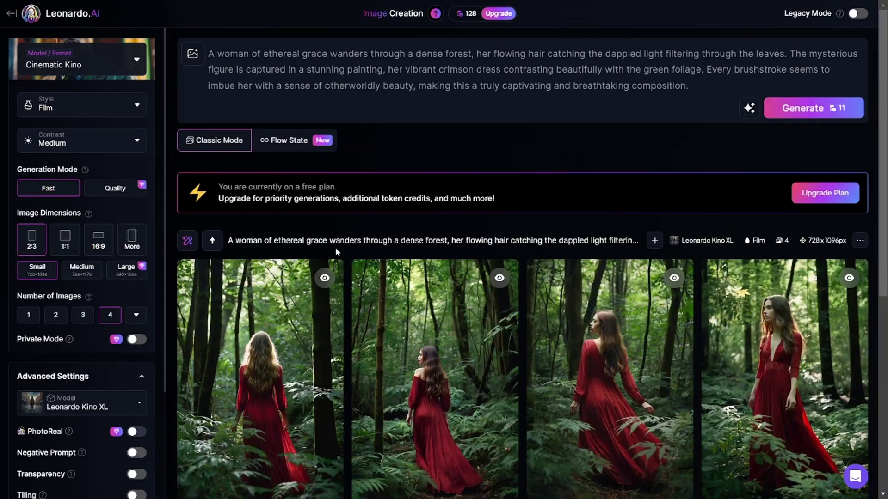
- Switch to Flow State with a Long Exposure vibe and Low Key lighting
{"action": "left_click", "coordinate": [287, 142]}
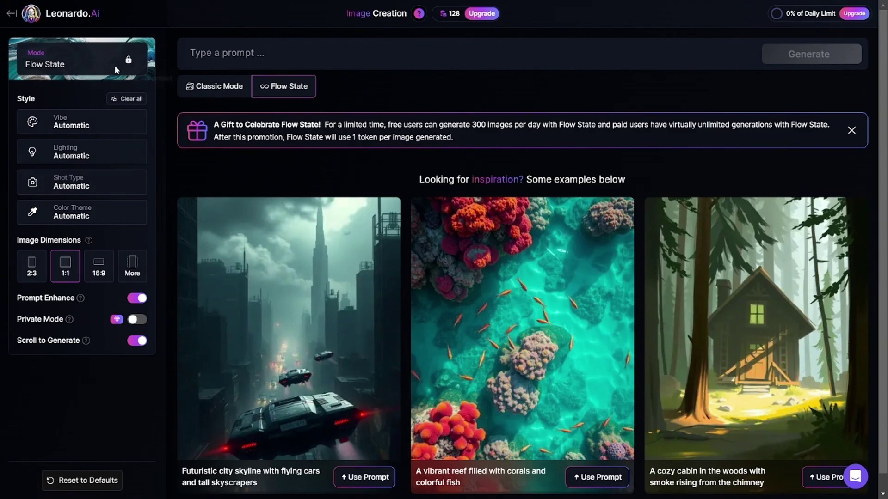
{"action": "left_click", "coordinate": [81, 122]}
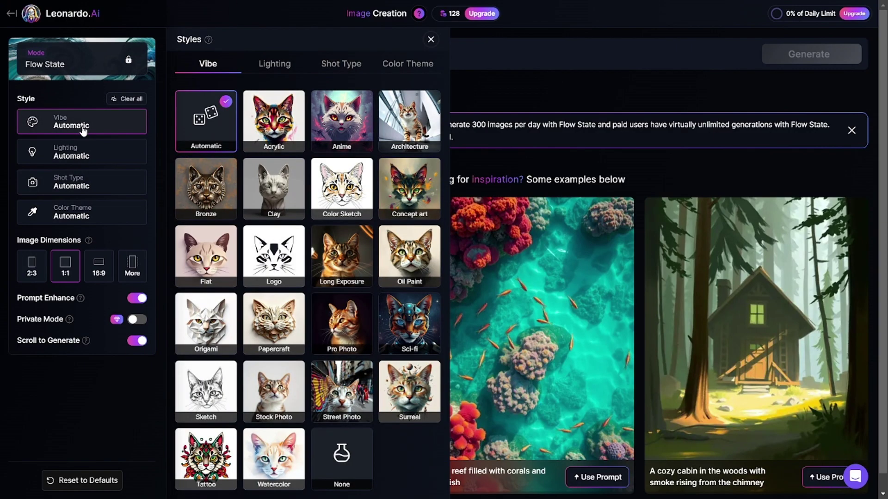
{"action": "left_click", "coordinate": [357, 263]}
{"action": "left_click", "coordinate": [97, 155]}
{"action": "left_click", "coordinate": [409, 254]}
- Set the shot type to Low Angle, colour theme to Iridescent, and dimensions to 2:3
{"action": "left_click", "coordinate": [38, 175]}
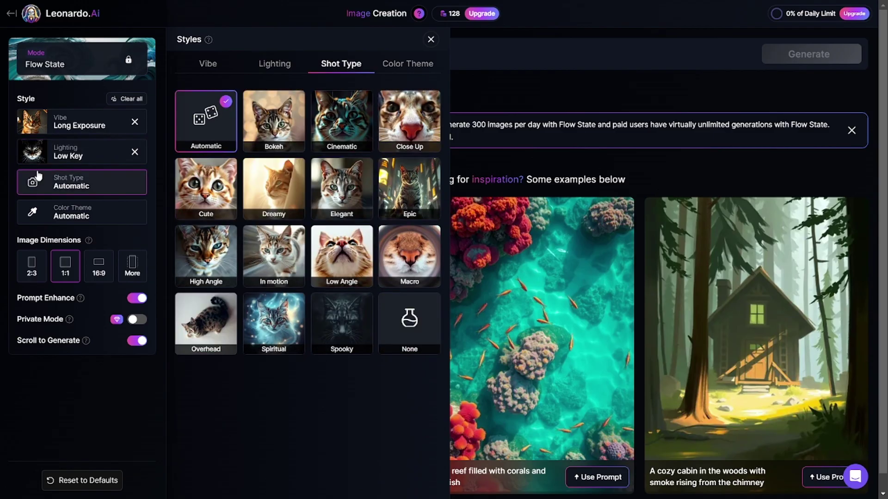
{"action": "left_click", "coordinate": [342, 257]}
{"action": "left_click", "coordinate": [81, 212]}
{"action": "left_click", "coordinate": [274, 324]}
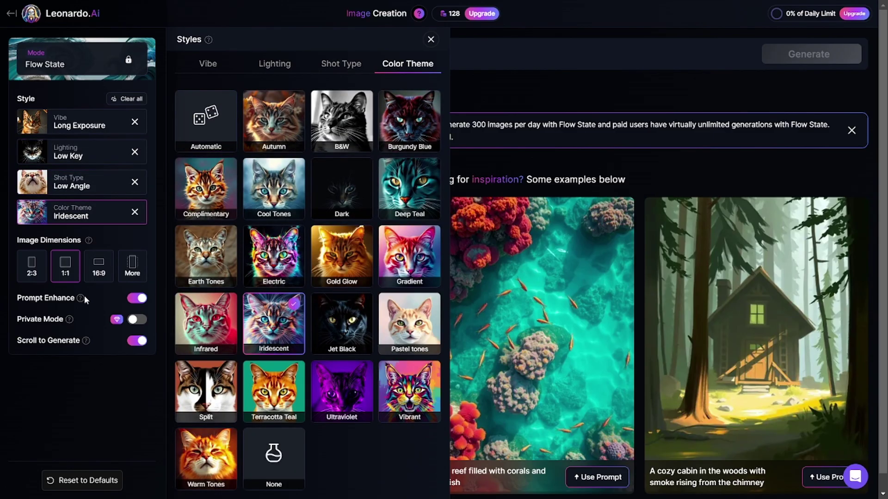
{"action": "left_click", "coordinate": [500, 92]}
- Enter the medieval king prompt, generate, and browse the resulting palace-hall images
{"action": "left_click", "coordinate": [251, 52]}
{"action": "type", "text": "medieval king stands amidst palace hall decorated with golden and purple details"}
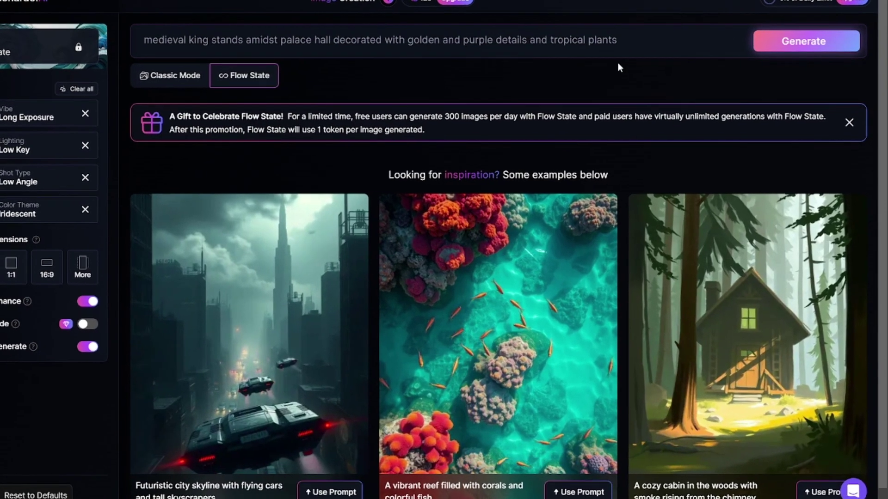
{"action": "key", "text": "Return"}
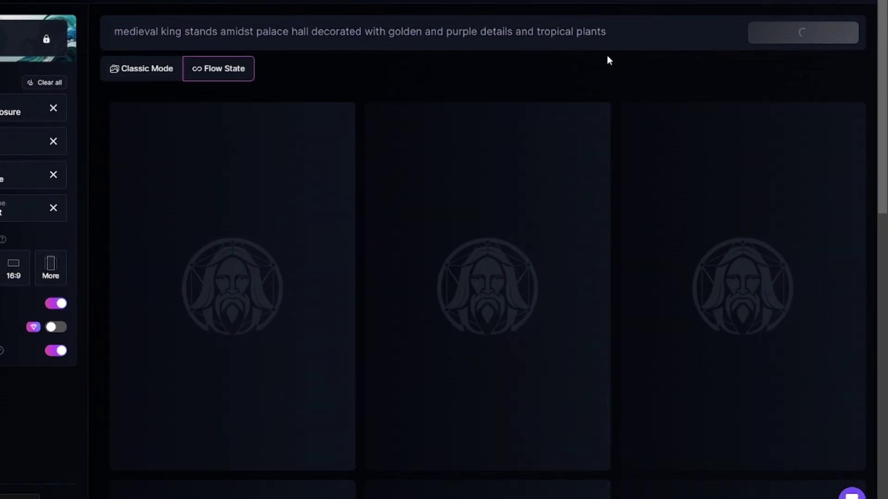
{"action": "scroll", "coordinate": [532, 293], "scroll_direction": "down", "scroll_amount": 10}
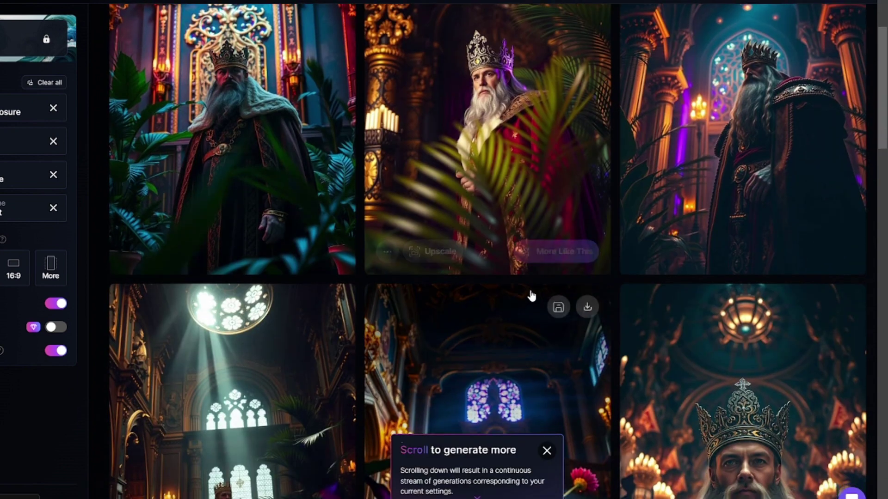
{"action": "left_click", "coordinate": [547, 451]}
{"action": "scroll", "coordinate": [452, 227], "scroll_direction": "down", "scroll_amount": 8}
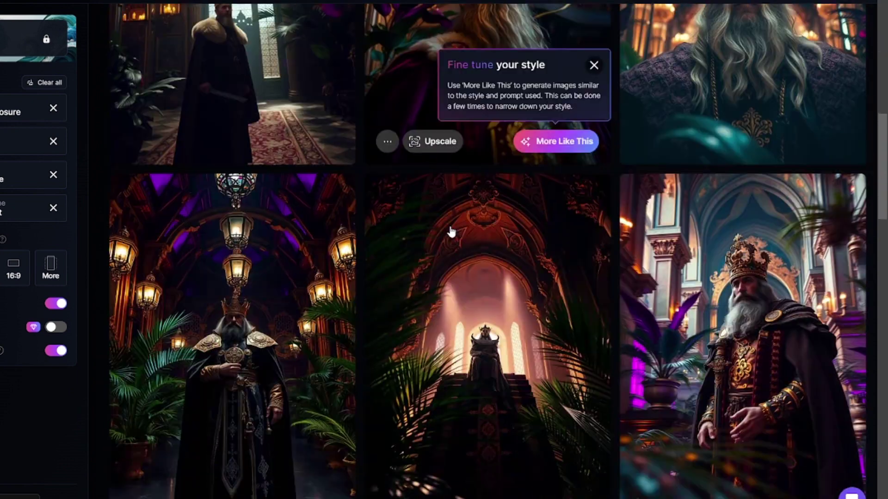
{"action": "scroll", "coordinate": [452, 231], "scroll_direction": "down", "scroll_amount": 15}
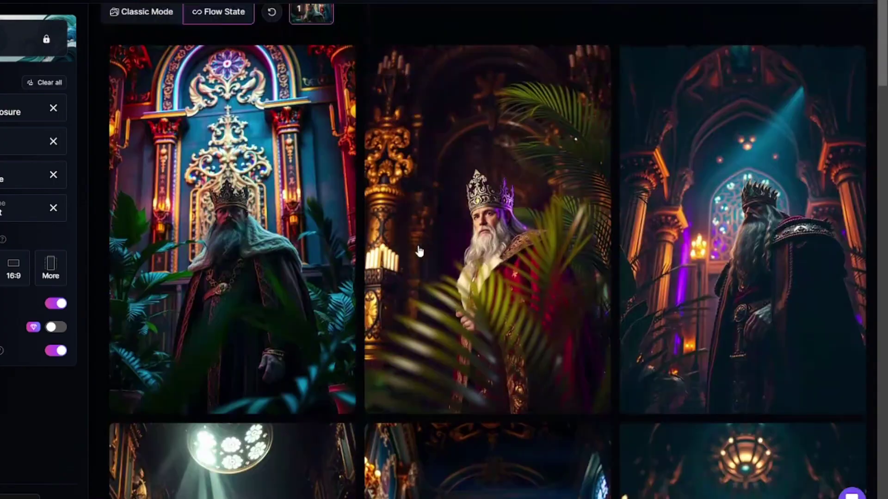
{"action": "scroll", "coordinate": [419, 251], "scroll_direction": "up", "scroll_amount": 2}
- Prepend 'Close-up of a' to the prompt and generate the close-up king images
{"action": "left_click", "coordinate": [115, 32]}
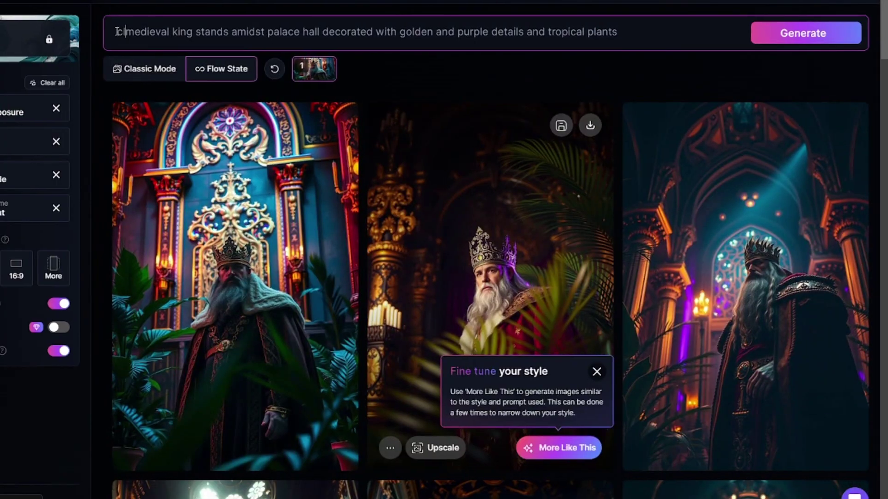
{"action": "type", "text": "Close-up of a"}
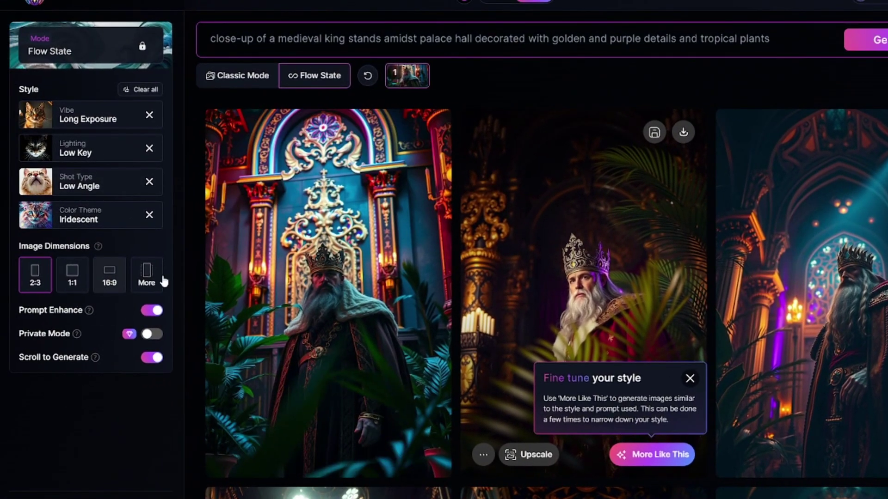
{"action": "left_click", "coordinate": [158, 279]}
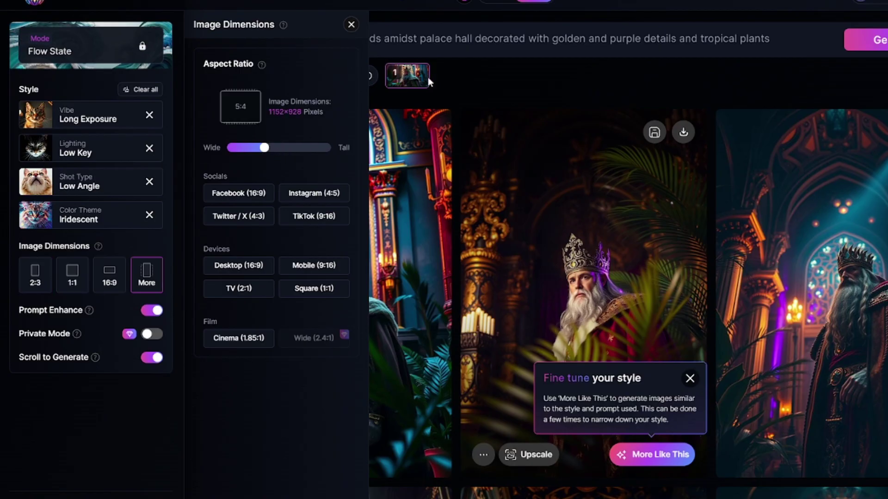
{"action": "left_click", "coordinate": [434, 79]}
{"action": "left_click", "coordinate": [881, 39]}
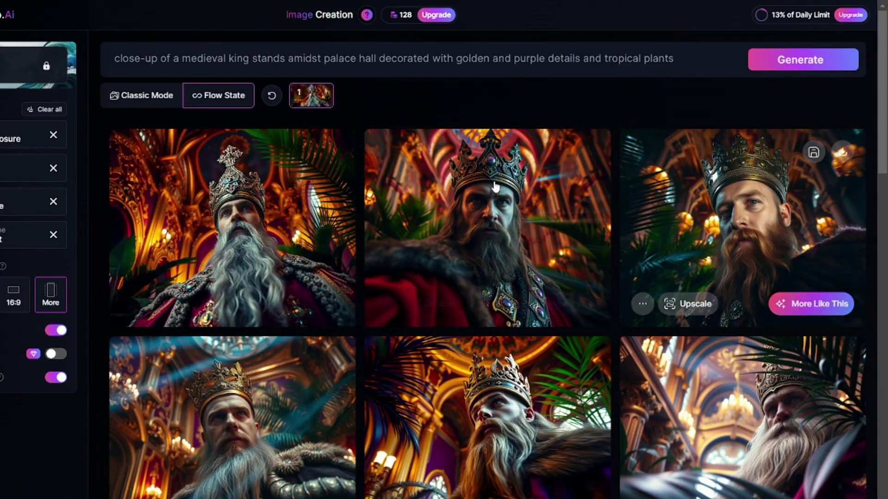
{"action": "scroll", "coordinate": [499, 184], "scroll_direction": "down", "scroll_amount": 5}
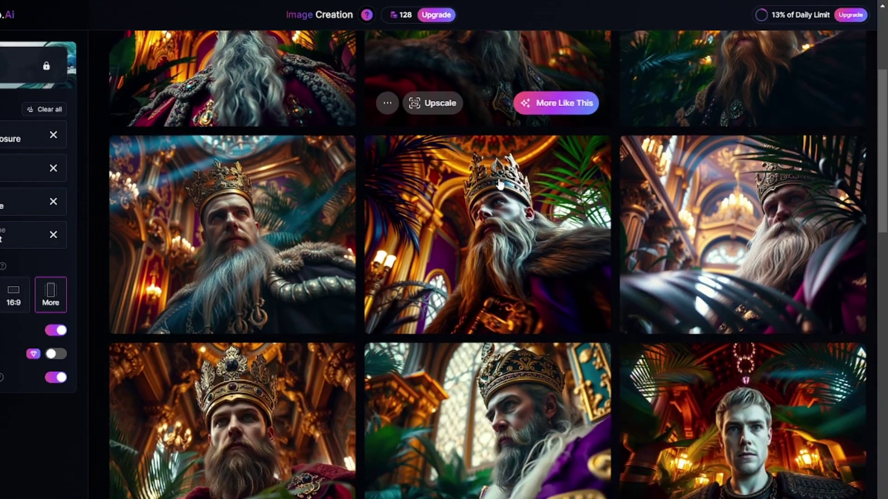
{"action": "scroll", "coordinate": [498, 182], "scroll_direction": "down", "scroll_amount": 3}
{"action": "scroll", "coordinate": [509, 180], "scroll_direction": "up", "scroll_amount": 10}
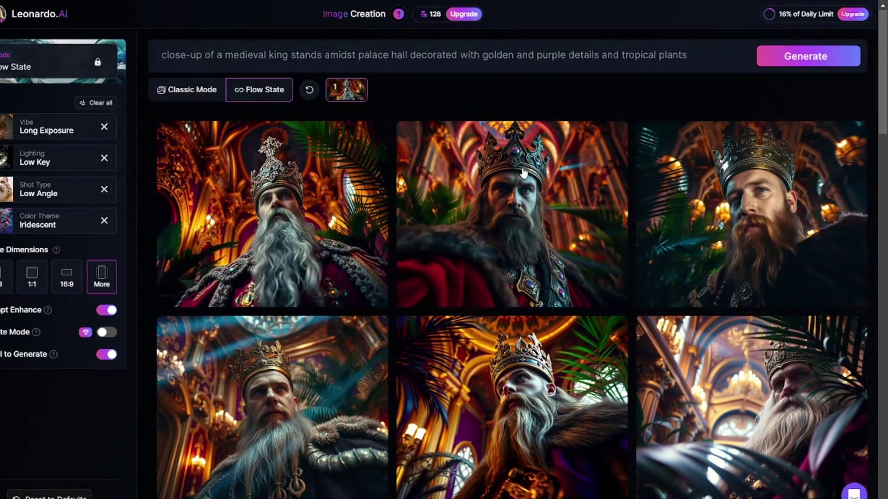
- Save the bearded, crowned king close-up to the library
{"action": "mouse_move", "coordinate": [719, 192]}
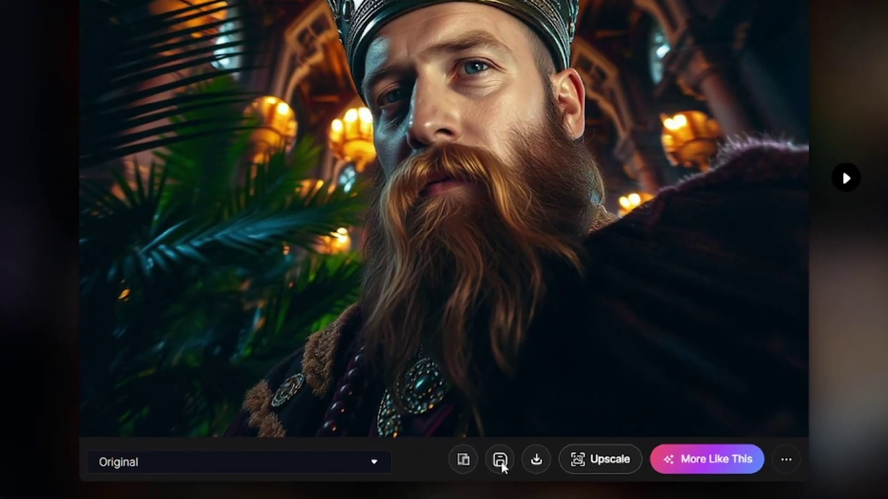
{"action": "left_click", "coordinate": [501, 462]}
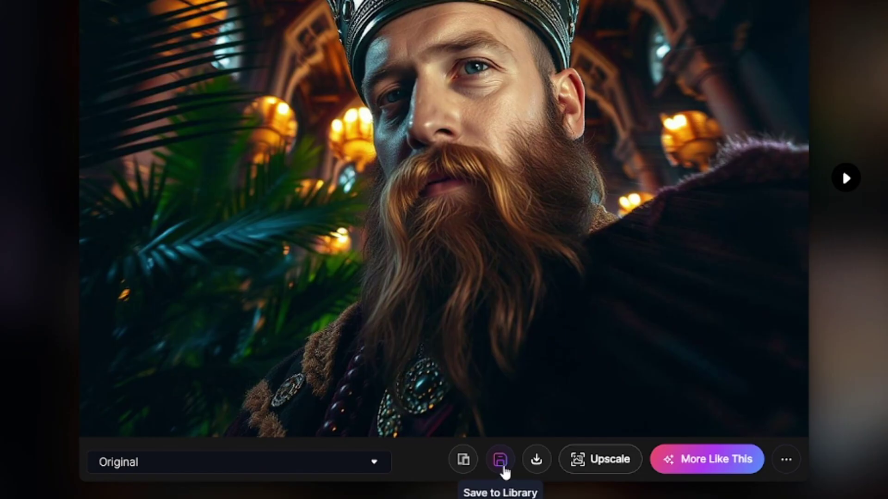
{"action": "left_click", "coordinate": [504, 469]}
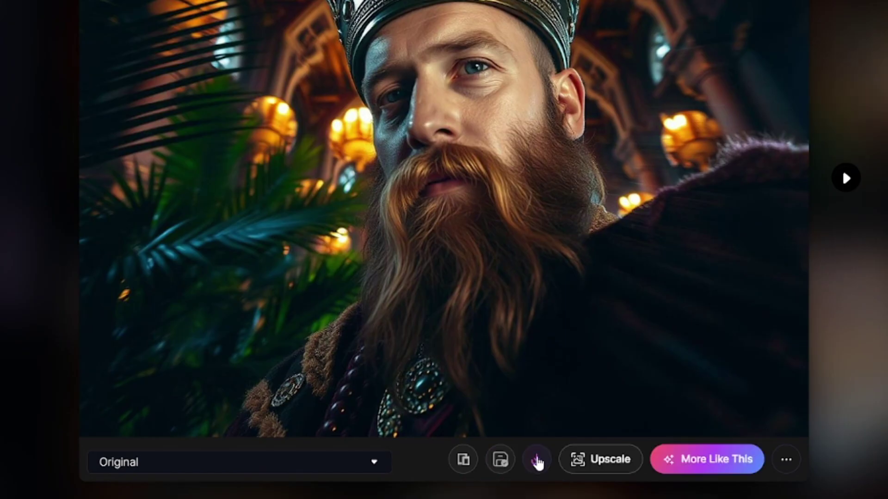
{"action": "mouse_move", "coordinate": [742, 460]}
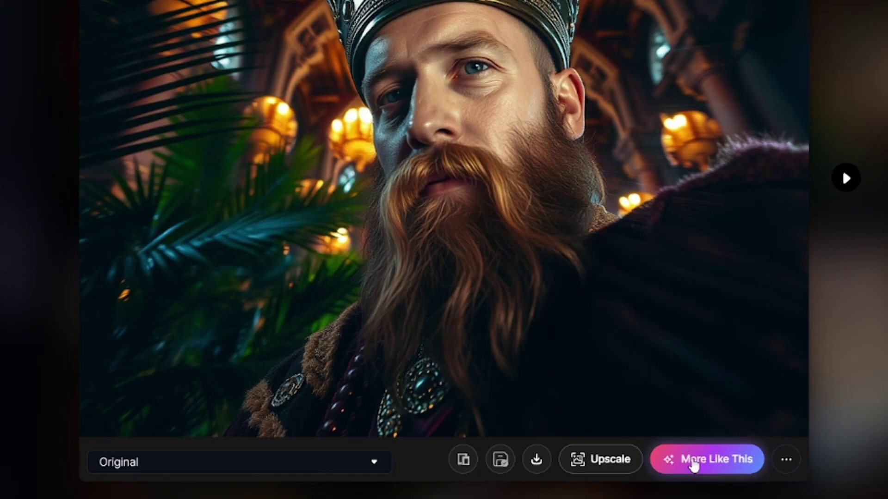
{"action": "left_click", "coordinate": [786, 460]}
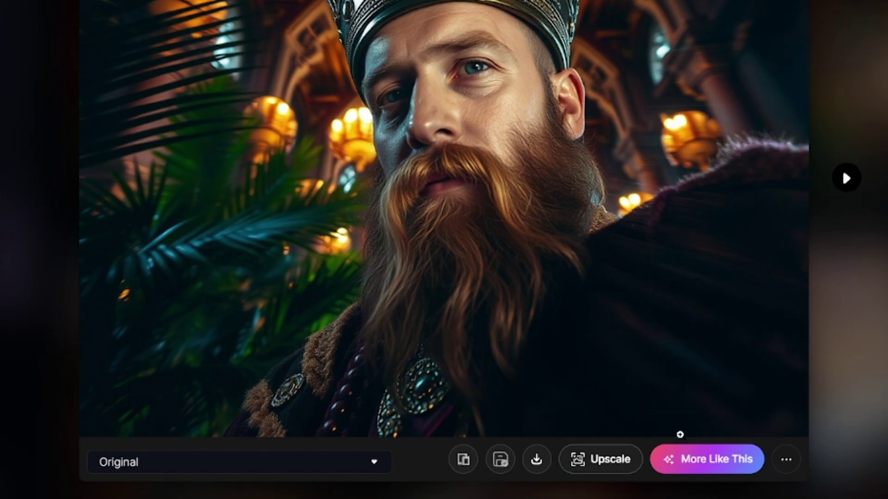
{"action": "mouse_move", "coordinate": [691, 464]}
{"action": "left_click", "coordinate": [733, 272]}
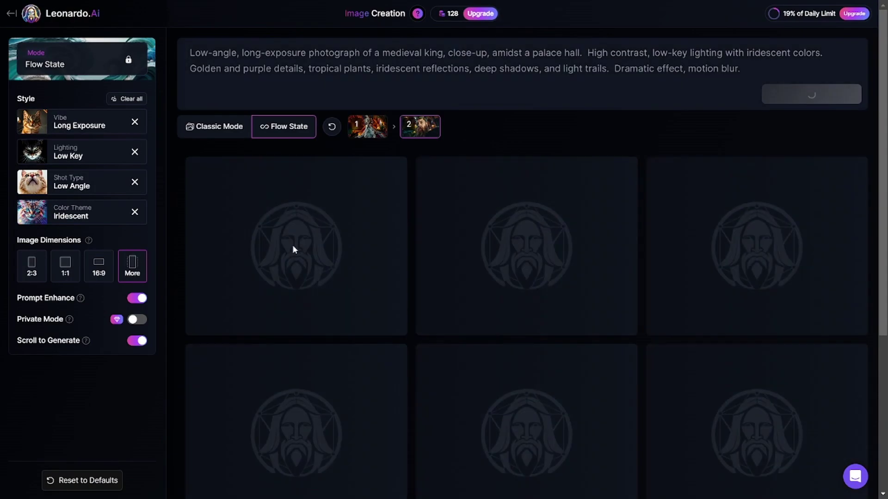
{"action": "scroll", "coordinate": [539, 112], "scroll_direction": "down", "scroll_amount": 5}
{"action": "scroll", "coordinate": [539, 111], "scroll_direction": "down", "scroll_amount": 2}
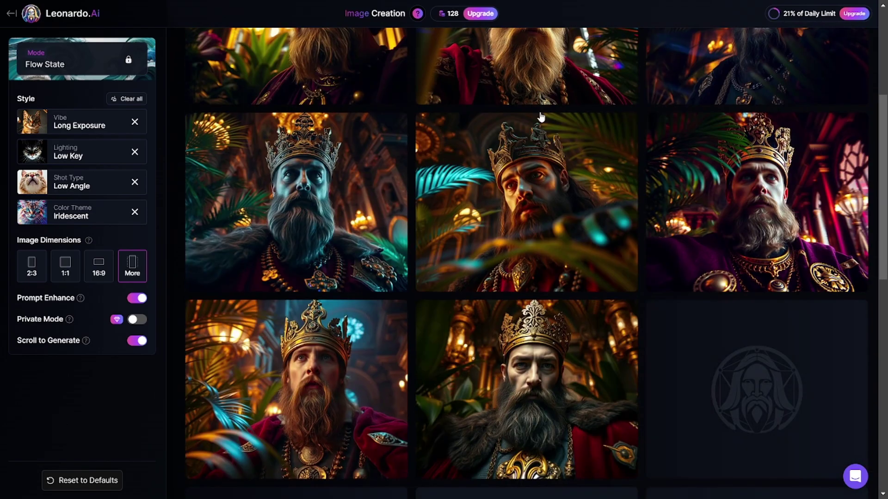
{"action": "scroll", "coordinate": [539, 111], "scroll_direction": "down", "scroll_amount": 4}
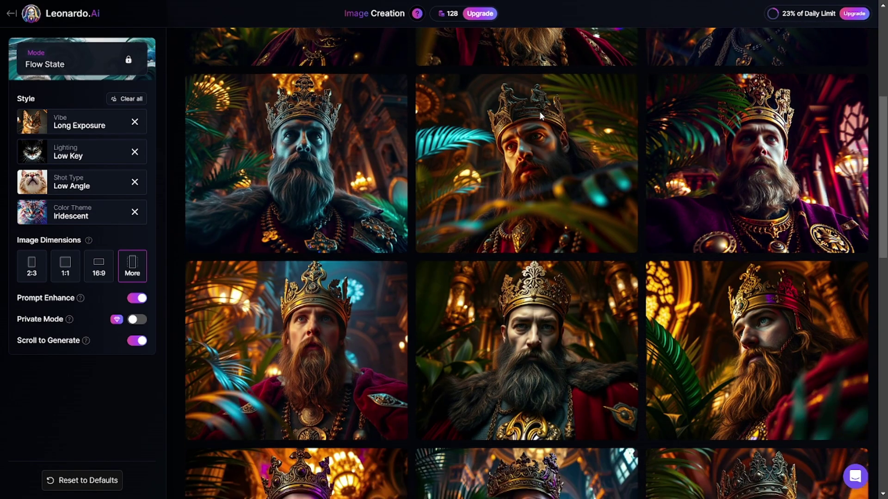
{"action": "scroll", "coordinate": [540, 113], "scroll_direction": "down", "scroll_amount": 2}
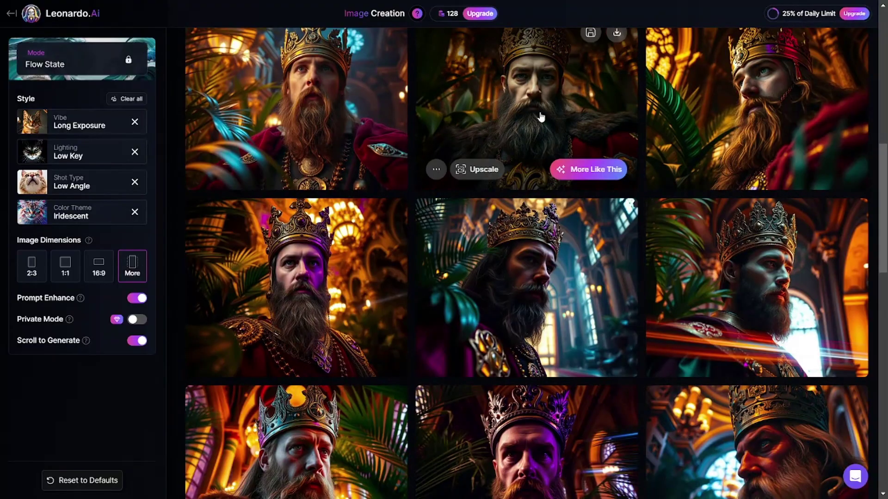
{"action": "scroll", "coordinate": [541, 118], "scroll_direction": "up", "scroll_amount": 7}
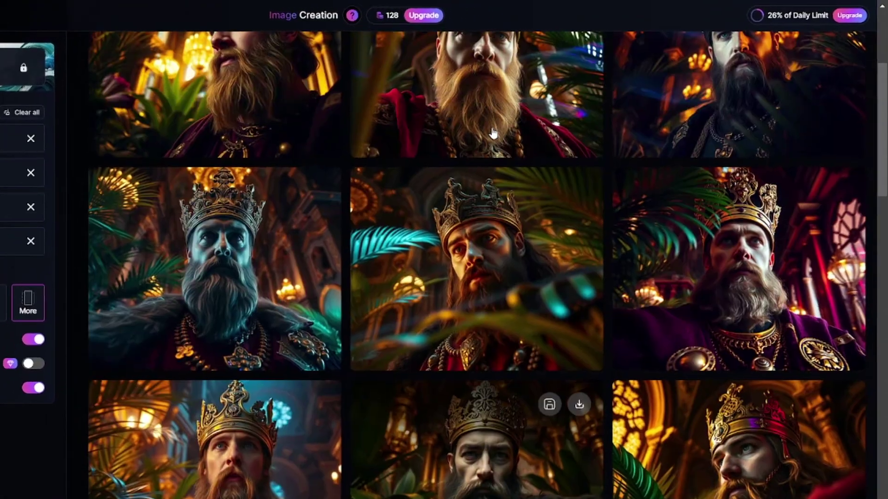
{"action": "scroll", "coordinate": [493, 133], "scroll_direction": "up", "scroll_amount": 5}
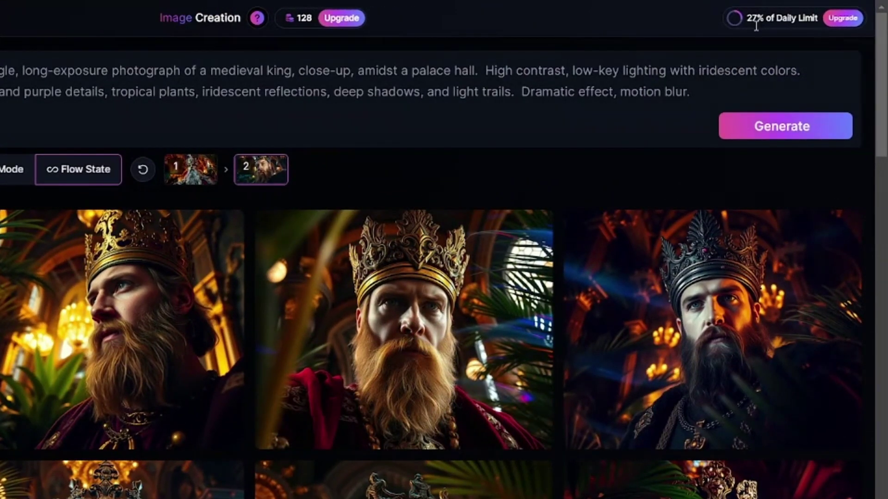
{"action": "mouse_move", "coordinate": [732, 22]}
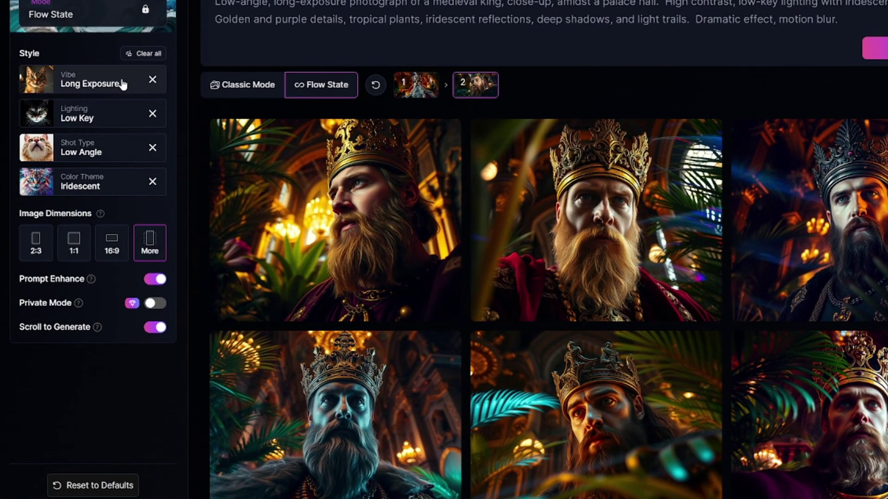
- Set the vibe to Watercolor, change 'king' to 'princess', trim text after 'hall.', and generate
{"action": "left_click", "coordinate": [122, 81]}
{"action": "left_click", "coordinate": [308, 475]}
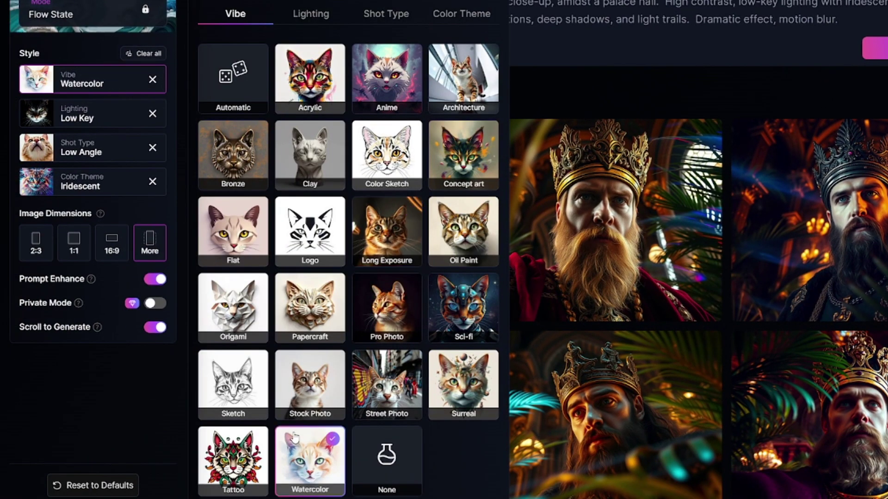
{"action": "left_click", "coordinate": [542, 79]}
{"action": "double_click", "coordinate": [433, 53]}
{"action": "type", "text": "princess,"}
{"action": "left_click_drag", "start_coordinate": [599, 56], "coordinate": [741, 68]}
{"action": "key", "text": "BackSpace"}
{"action": "left_click", "coordinate": [808, 53]}
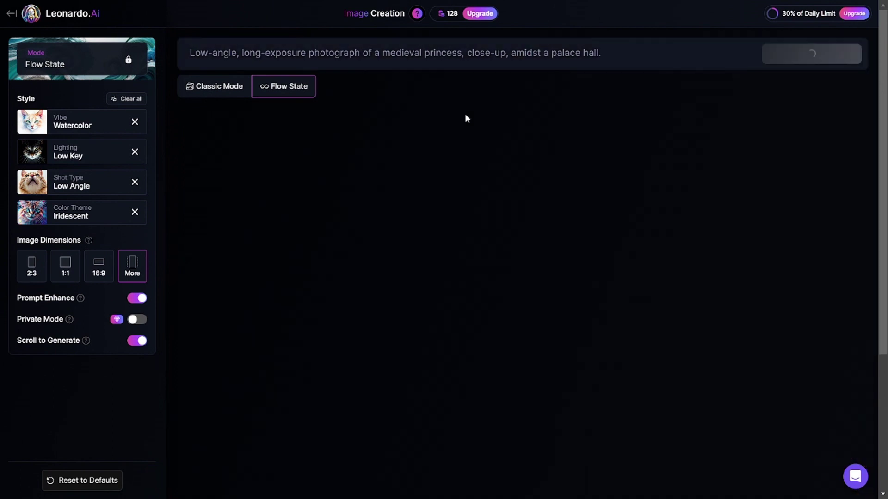
- Delete the prompt's opening phrase and regenerate the watercolor princess portraits
{"action": "left_click_drag", "start_coordinate": [378, 53], "coordinate": [189, 53]}
{"action": "key", "text": "BackSpace"}
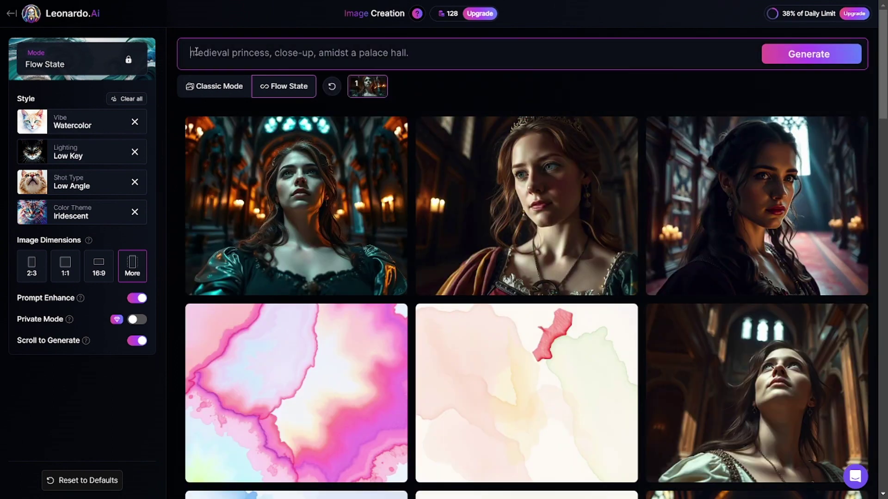
{"action": "left_click", "coordinate": [813, 54]}
{"action": "scroll", "coordinate": [564, 240], "scroll_direction": "down", "scroll_amount": 4}
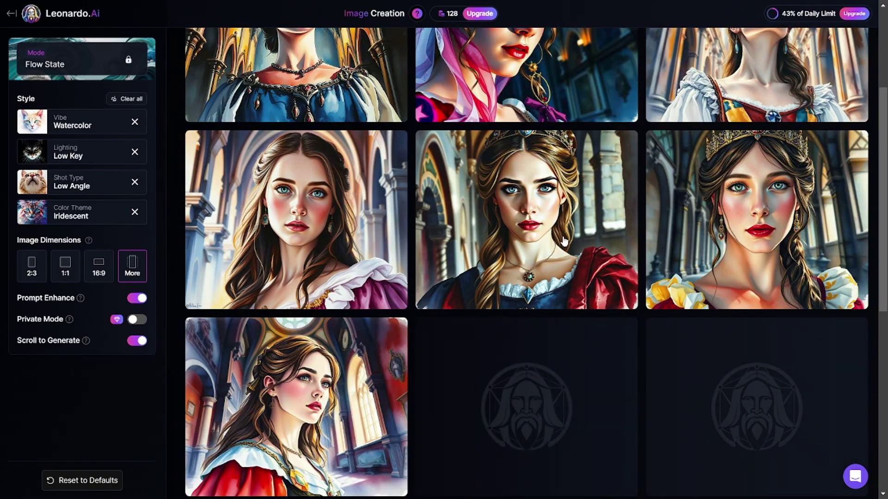
{"action": "scroll", "coordinate": [564, 240], "scroll_direction": "down", "scroll_amount": 4}
{"action": "scroll", "coordinate": [564, 241], "scroll_direction": "up", "scroll_amount": 8}
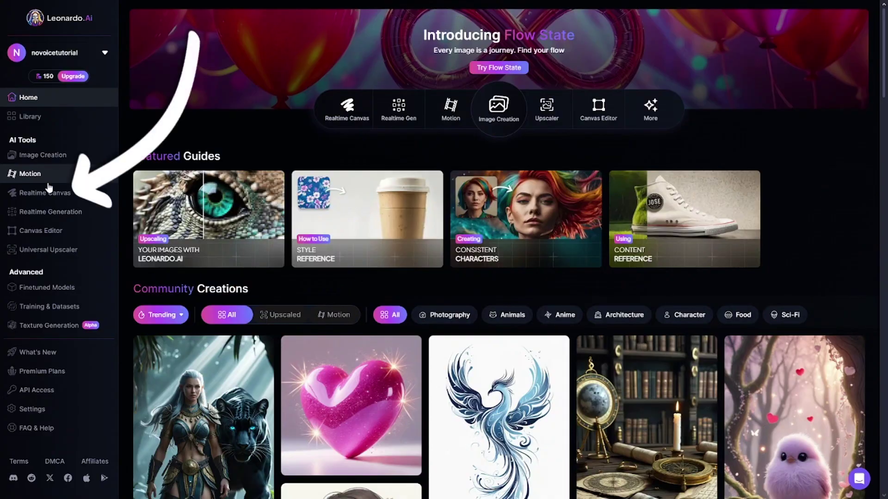
- Open Realtime Canvas and paint light green grass at the bottom and blue above
{"action": "left_click", "coordinate": [48, 193]}
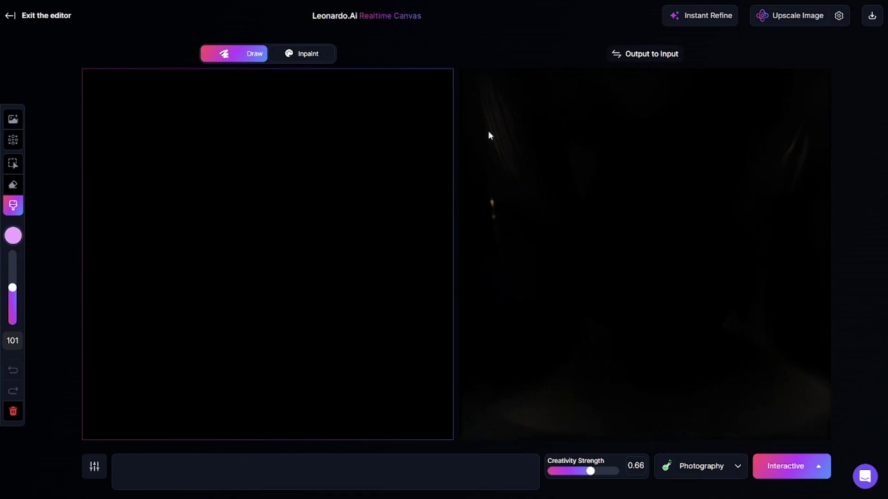
{"action": "left_click", "coordinate": [14, 235]}
{"action": "left_click", "coordinate": [74, 257]}
{"action": "mouse_move", "coordinate": [158, 392]}
{"action": "left_mouse_down"}
{"action": "mouse_move", "coordinate": [212, 389]}
{"action": "mouse_move", "coordinate": [95, 369]}
{"action": "mouse_move", "coordinate": [273, 384]}
{"action": "left_mouse_up"}
{"action": "left_click", "coordinate": [14, 235]}
{"action": "left_click", "coordinate": [102, 257]}
{"action": "mouse_move", "coordinate": [416, 121]}
{"action": "left_mouse_down"}
{"action": "mouse_move", "coordinate": [107, 184]}
{"action": "mouse_move", "coordinate": [449, 259]}
{"action": "mouse_move", "coordinate": [152, 222]}
{"action": "left_mouse_up"}
- Paint a light sky band, a pale pink cloud, and a white block with brush size 52
{"action": "left_click", "coordinate": [14, 236]}
{"action": "left_click", "coordinate": [56, 145]}
{"action": "mouse_move", "coordinate": [402, 74]}
{"action": "left_mouse_down"}
{"action": "mouse_move", "coordinate": [182, 148]}
{"action": "mouse_move", "coordinate": [158, 194]}
{"action": "left_mouse_up"}
{"action": "left_click", "coordinate": [14, 235]}
{"action": "left_click", "coordinate": [120, 257]}
{"action": "mouse_move", "coordinate": [407, 101]}
{"action": "left_mouse_down"}
{"action": "mouse_move", "coordinate": [234, 154]}
{"action": "mouse_move", "coordinate": [259, 183]}
{"action": "left_mouse_up"}
{"action": "left_click_drag", "start_coordinate": [13, 287], "coordinate": [12, 306]}
{"action": "left_click", "coordinate": [14, 236]}
{"action": "left_click", "coordinate": [39, 146]}
{"action": "mouse_move", "coordinate": [376, 340]}
{"action": "left_mouse_down"}
{"action": "mouse_move", "coordinate": [376, 276]}
{"action": "mouse_move", "coordinate": [436, 293]}
{"action": "mouse_move", "coordinate": [435, 315]}
{"action": "left_mouse_up"}
- Enter the prompt 'house and landscape' and paint a dark red roof on the block
{"action": "left_click", "coordinate": [148, 468]}
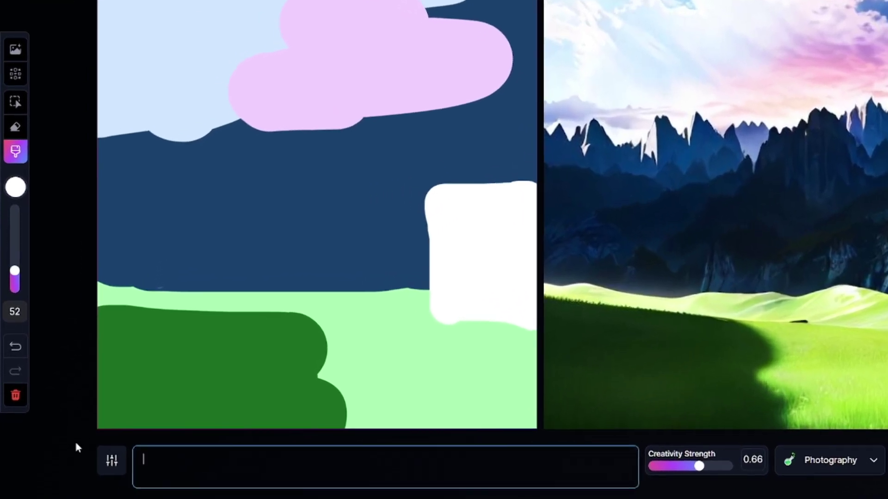
{"action": "type", "text": "house"}
{"action": "type", "text": " and landscape"}
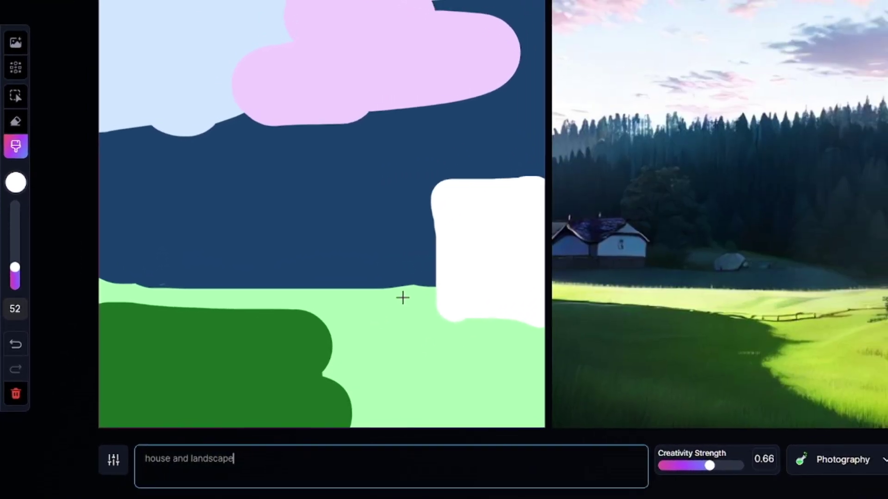
{"action": "left_click", "coordinate": [16, 172]}
{"action": "left_click", "coordinate": [153, 164]}
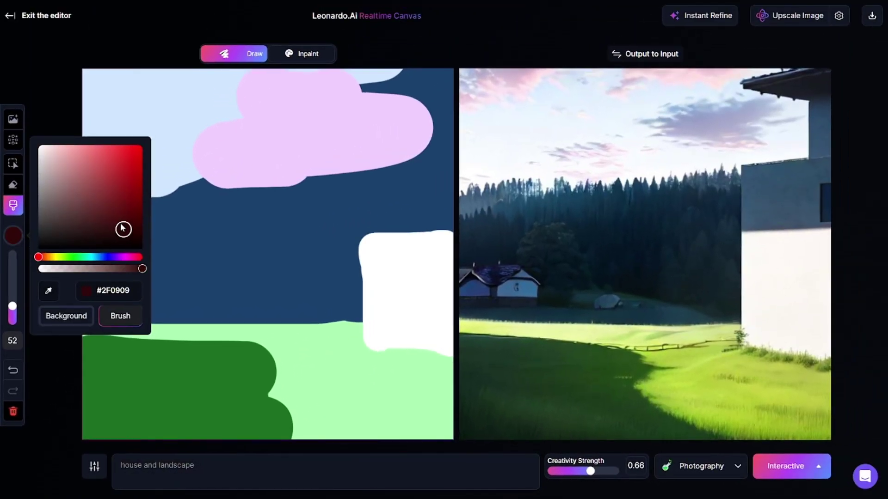
{"action": "mouse_move", "coordinate": [344, 245]}
{"action": "left_mouse_down"}
{"action": "mouse_move", "coordinate": [430, 231]}
{"action": "mouse_move", "coordinate": [443, 215]}
{"action": "left_mouse_up"}
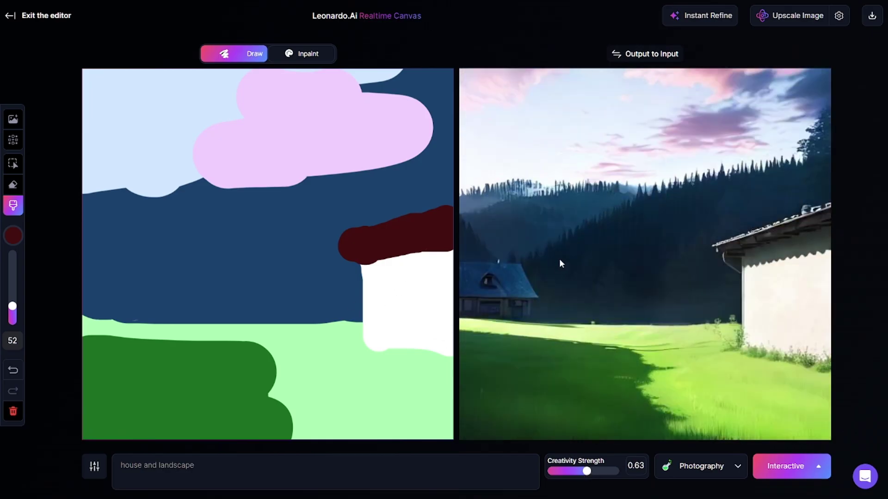
- Switch the output style from Dynamic to Cinematic and apply Instant Refine
{"action": "left_click", "coordinate": [701, 468]}
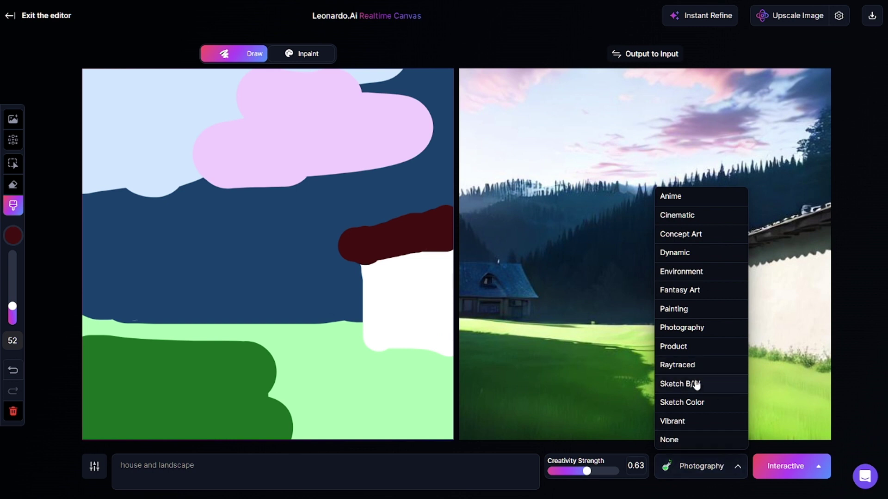
{"action": "left_click", "coordinate": [692, 255]}
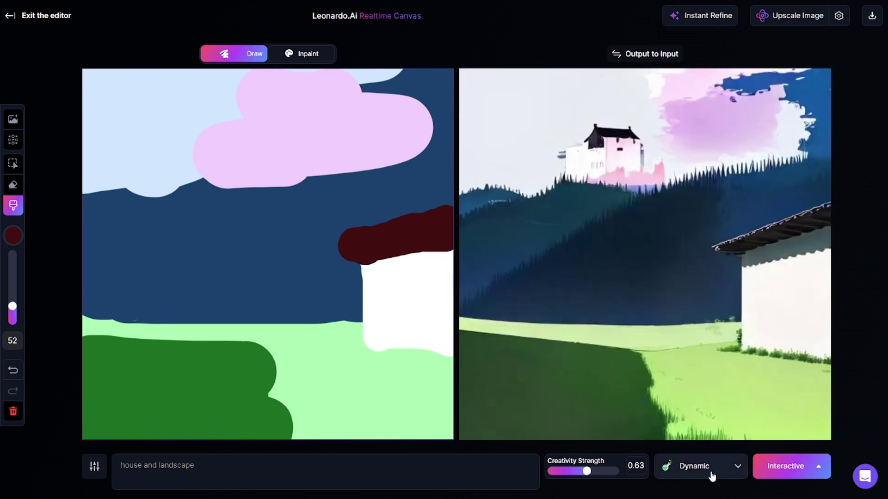
{"action": "left_click", "coordinate": [712, 468]}
{"action": "left_click", "coordinate": [677, 215]}
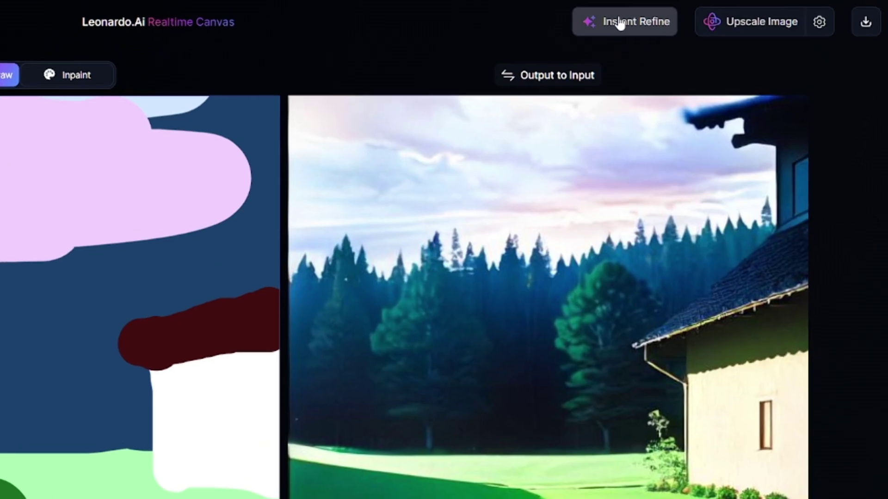
{"action": "left_click", "coordinate": [617, 19]}
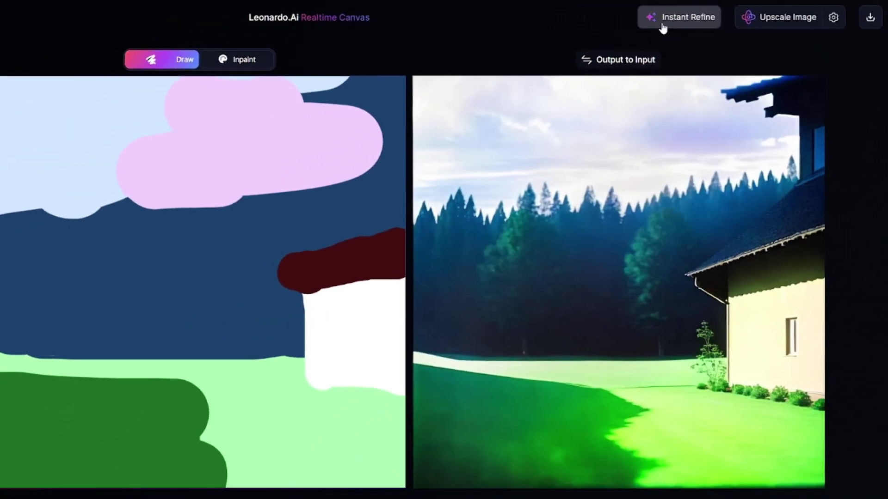
- Paint two light-blue windows on the white house
{"action": "left_click", "coordinate": [13, 236]}
{"action": "left_click", "coordinate": [99, 256]}
{"action": "left_click", "coordinate": [98, 159]}
{"action": "left_click_drag", "start_coordinate": [370, 280], "coordinate": [371, 306]}
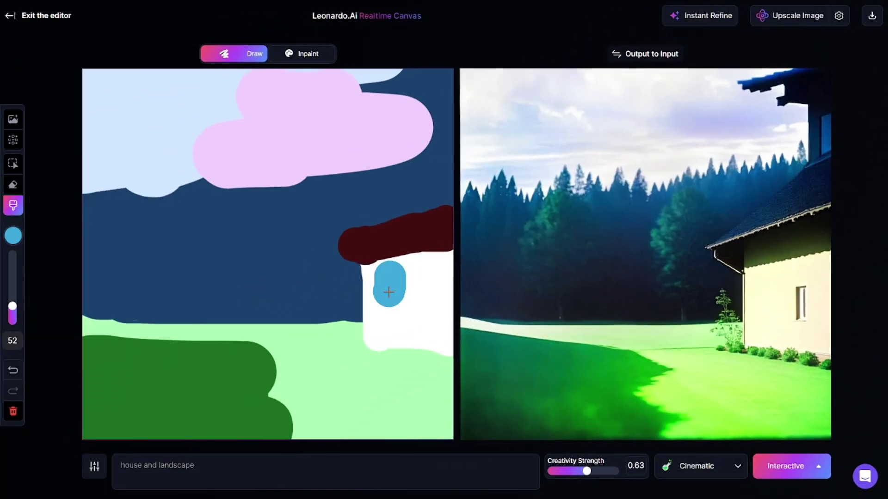
{"action": "left_click_drag", "start_coordinate": [406, 275], "coordinate": [399, 304]}
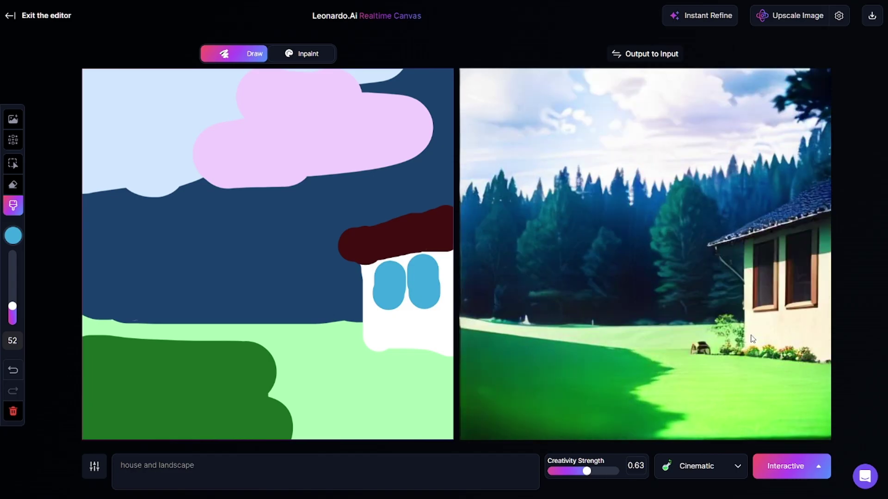
- Paint four magenta flower dots on the bush with a size-23 brush
{"action": "left_click", "coordinate": [13, 236]}
{"action": "left_click", "coordinate": [135, 269]}
{"action": "left_click", "coordinate": [141, 206]}
{"action": "left_click", "coordinate": [141, 149]}
{"action": "scroll", "coordinate": [133, 361], "scroll_direction": "down", "scroll_amount": 5}
{"action": "left_click", "coordinate": [133, 361]}
{"action": "left_click", "coordinate": [118, 389]}
{"action": "left_click", "coordinate": [107, 366]}
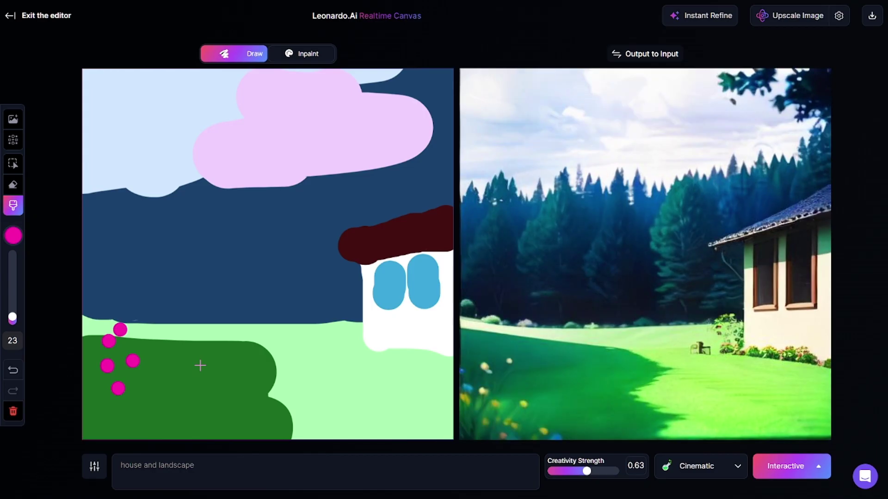
{"action": "left_click", "coordinate": [138, 387]}
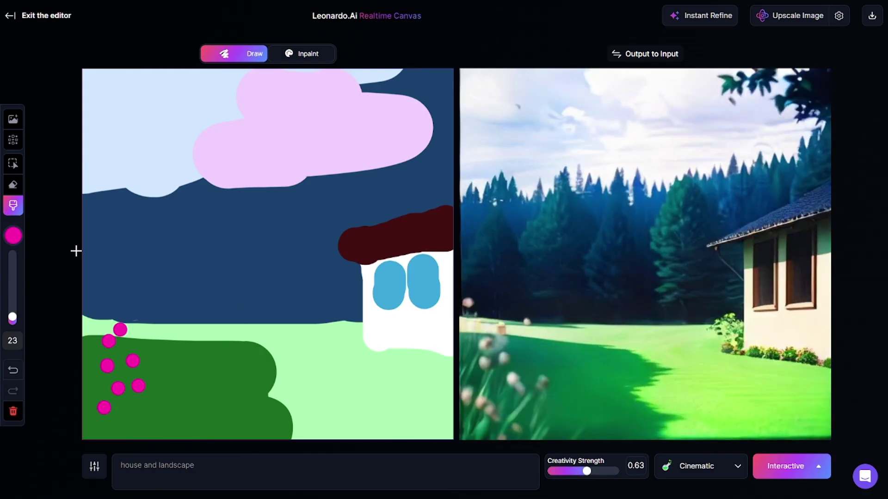
- Paint a second white house left of the first, with light-blue windows
{"action": "left_click", "coordinate": [13, 236]}
{"action": "left_click", "coordinate": [36, 144]}
{"action": "mouse_move", "coordinate": [172, 313]}
{"action": "left_mouse_down"}
{"action": "mouse_move", "coordinate": [170, 269]}
{"action": "mouse_move", "coordinate": [199, 293]}
{"action": "mouse_move", "coordinate": [244, 293]}
{"action": "left_mouse_up"}
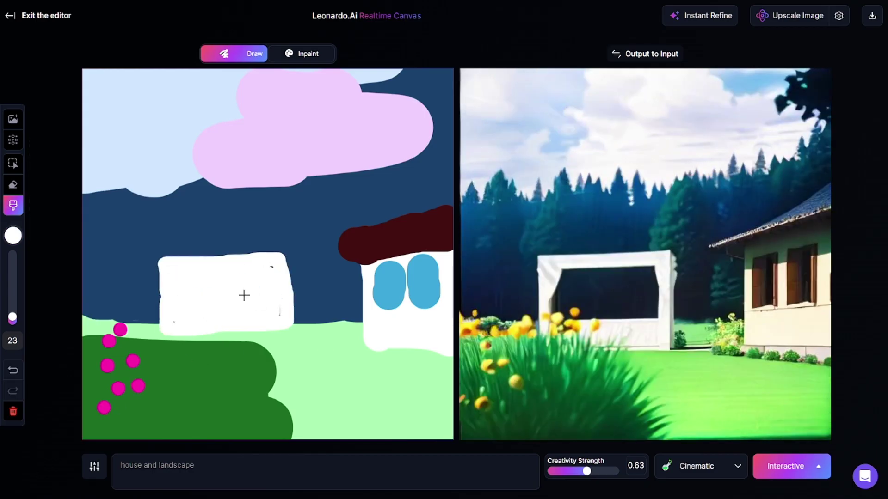
{"action": "left_click", "coordinate": [13, 236]}
{"action": "left_click_drag", "start_coordinate": [60, 257], "coordinate": [99, 257]}
{"action": "left_click", "coordinate": [69, 146]}
{"action": "mouse_move", "coordinate": [184, 294]}
{"action": "left_mouse_down"}
{"action": "mouse_move", "coordinate": [199, 281]}
{"action": "mouse_move", "coordinate": [215, 305]}
{"action": "left_mouse_up"}
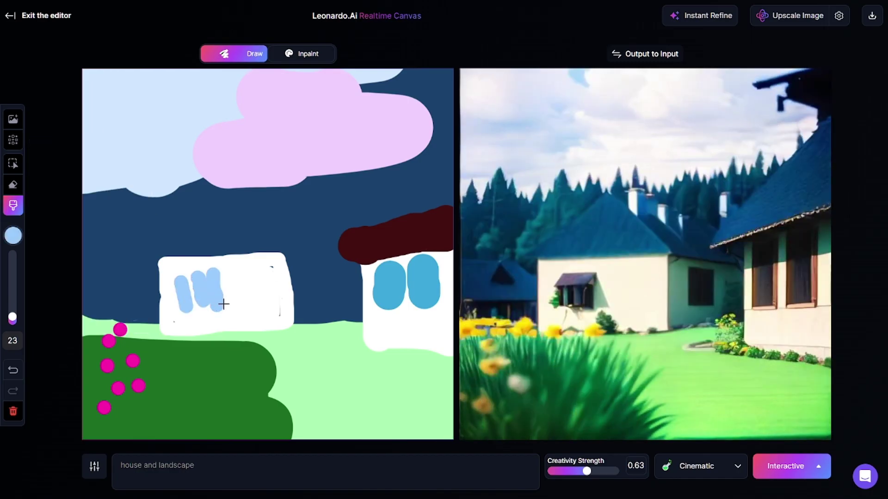
- Set the upscaler Refiner Strength to High and adjust Creativity Strength to 0.69
{"action": "left_click", "coordinate": [839, 18]}
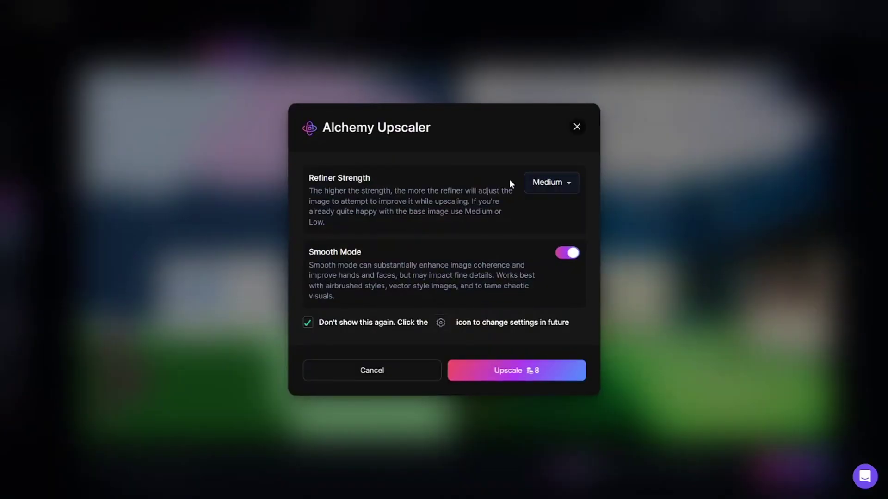
{"action": "left_click", "coordinate": [552, 203]}
{"action": "left_click", "coordinate": [484, 378]}
{"action": "left_click", "coordinate": [697, 230]}
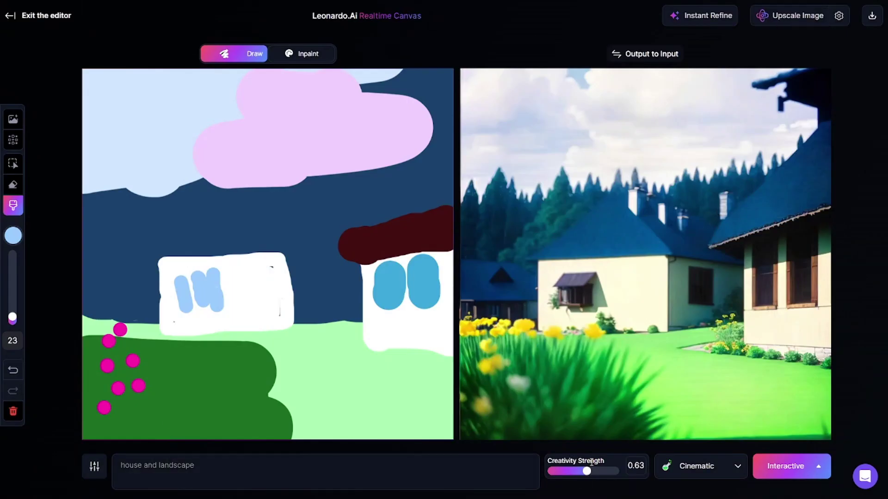
{"action": "mouse_move", "coordinate": [589, 477]}
{"action": "left_mouse_down"}
{"action": "mouse_move", "coordinate": [567, 475]}
{"action": "mouse_move", "coordinate": [602, 474]}
{"action": "left_mouse_up"}
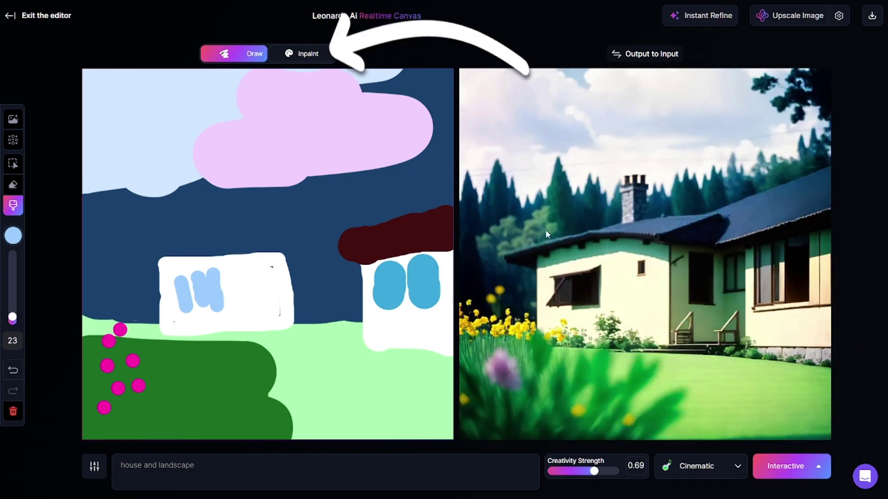
- Switch to inpainting the generated image and frame the whole canvas for generation
{"action": "left_click", "coordinate": [304, 55]}
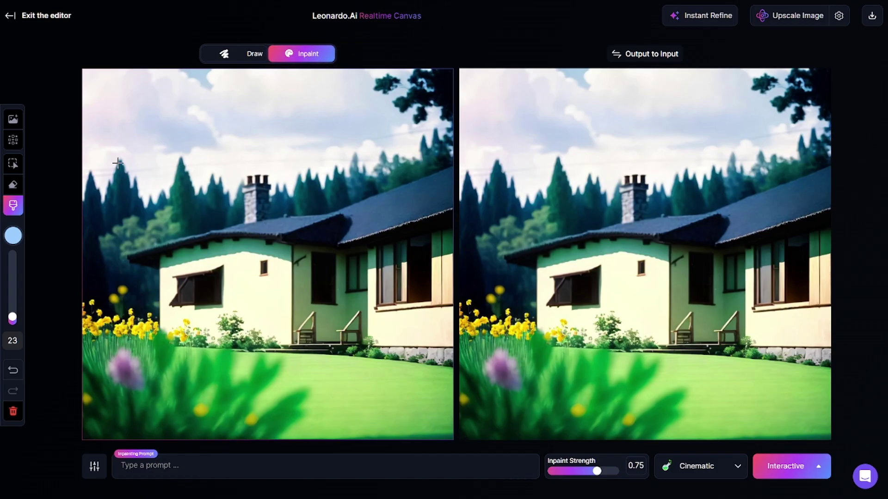
{"action": "key", "text": "e"}
{"action": "key", "text": "g"}
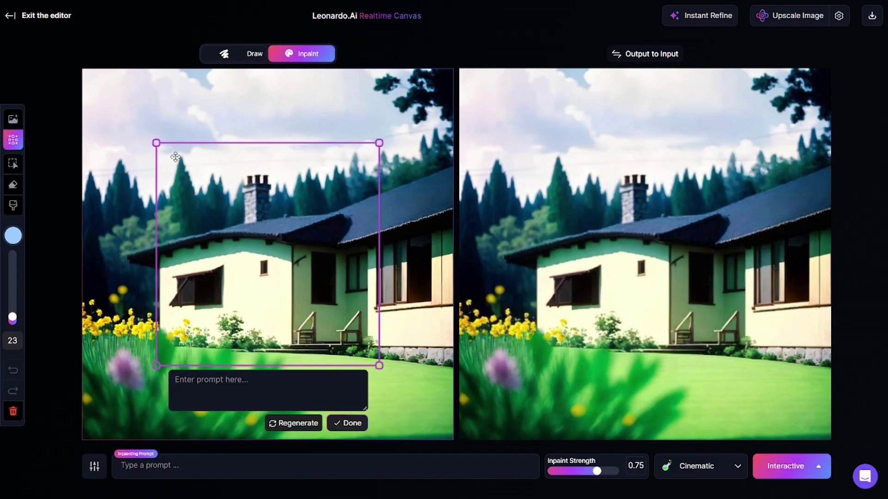
{"action": "left_click_drag", "start_coordinate": [154, 141], "coordinate": [137, 99]}
{"action": "left_click_drag", "start_coordinate": [380, 366], "coordinate": [456, 434]}
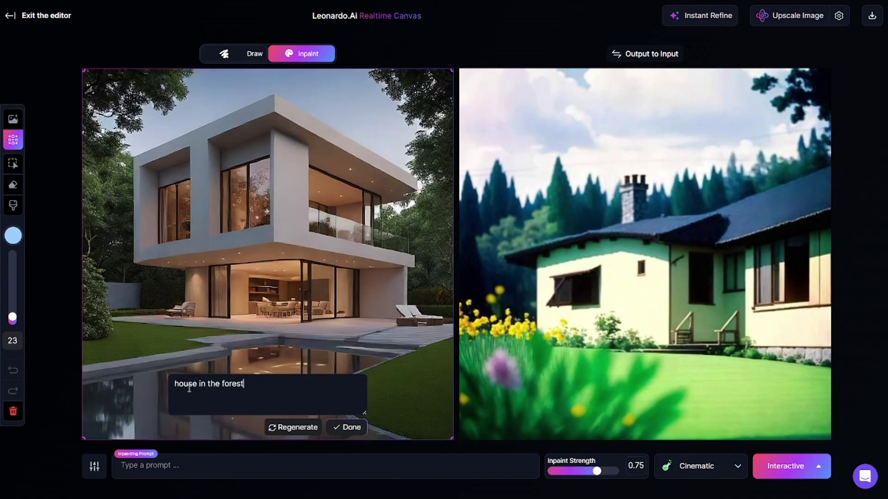
{"action": "key", "text": "Escape"}
- Mask a strip along the left edge and the house's upper-left window, starting the prompt with 'house'
{"action": "left_click", "coordinate": [14, 205]}
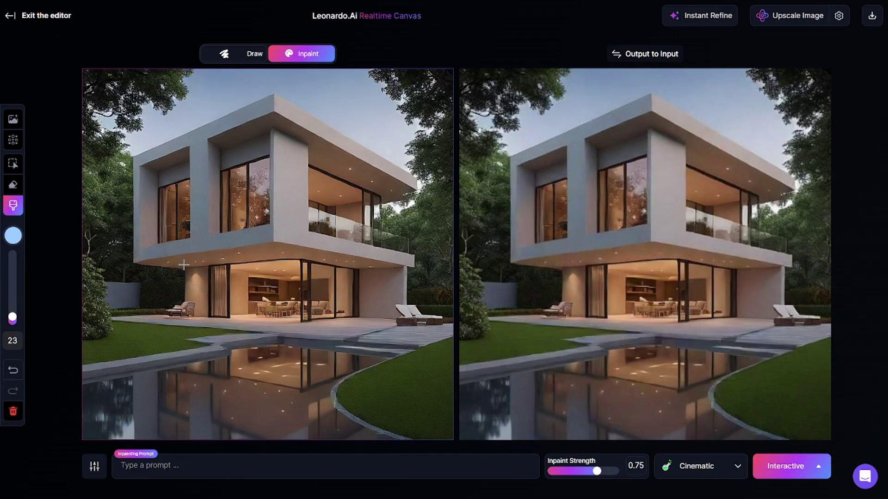
{"action": "left_click_drag", "start_coordinate": [107, 336], "coordinate": [94, 277]}
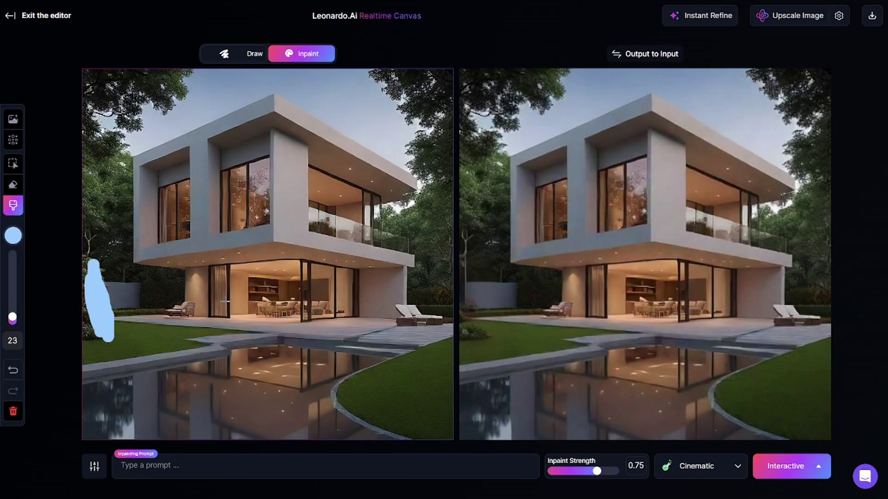
{"action": "left_click_drag", "start_coordinate": [144, 162], "coordinate": [185, 227]}
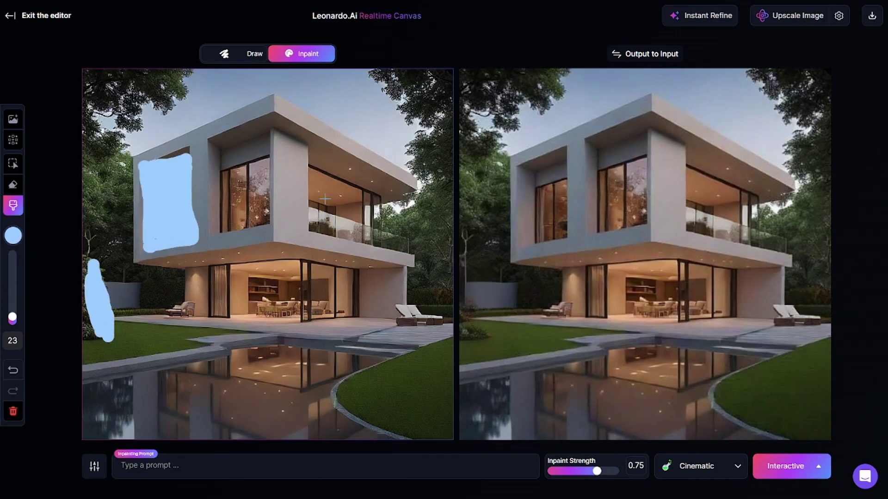
{"action": "left_click", "coordinate": [185, 466]}
{"action": "type", "text": "house"}
- Paint magenta (#FF00E0) mask blobs on the lower-right lawn with a size-76 brush
{"action": "left_click_drag", "start_coordinate": [12, 318], "coordinate": [12, 297]}
{"action": "left_click", "coordinate": [13, 235]}
{"action": "left_click_drag", "start_coordinate": [97, 256], "coordinate": [126, 256]}
{"action": "left_click", "coordinate": [140, 147]}
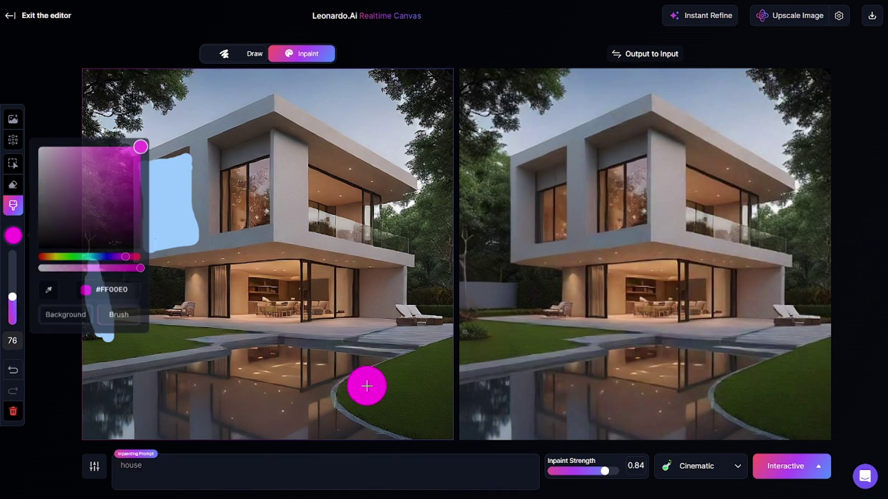
{"action": "left_click_drag", "start_coordinate": [367, 386], "coordinate": [380, 409]}
{"action": "left_click", "coordinate": [422, 355]}
{"action": "left_click", "coordinate": [433, 403]}
- Set the output style to Vibrant and complete the prompt as 'house in the forest'
{"action": "left_click", "coordinate": [437, 323]}
{"action": "left_click", "coordinate": [154, 467]}
{"action": "type", "text": "in the forest"}
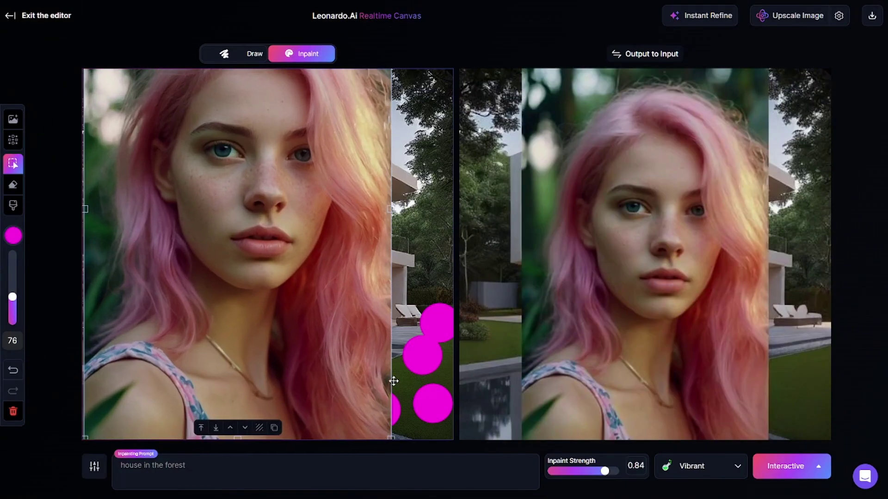
- Enlarge the portrait to fill the canvas and replace the prompt with 'girl'
{"action": "left_click_drag", "start_coordinate": [393, 380], "coordinate": [453, 397]}
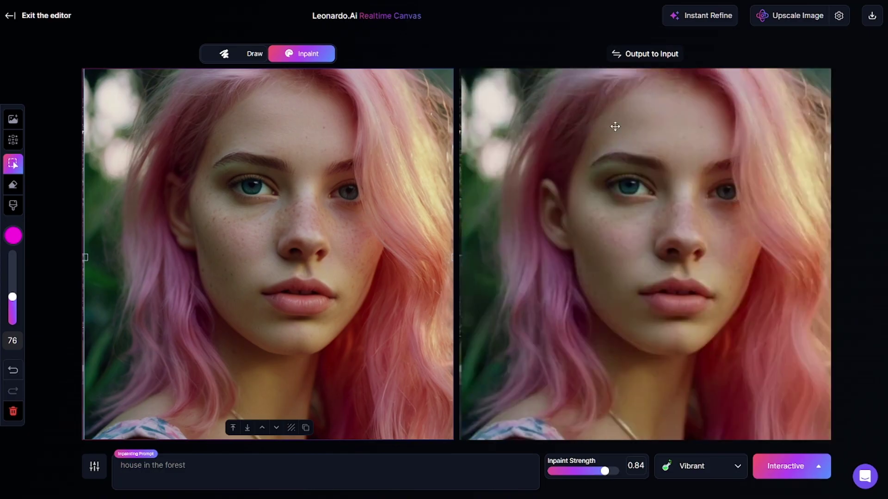
{"action": "key", "text": "ctrl+z"}
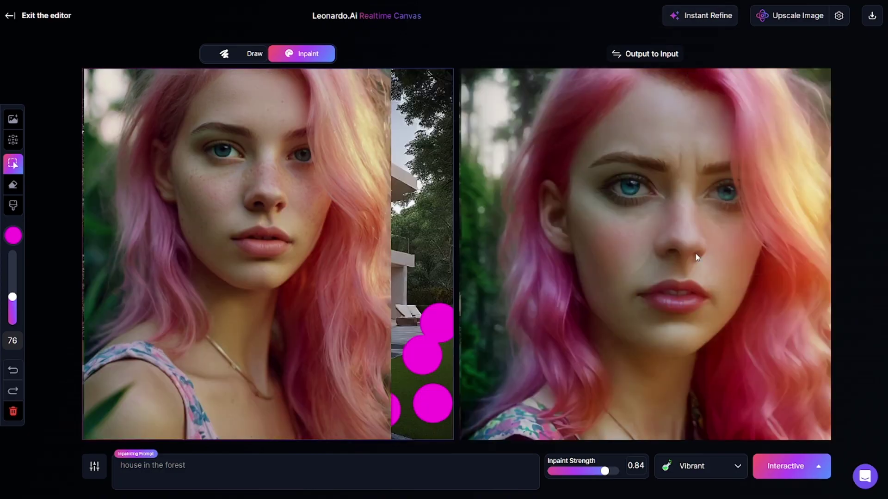
{"action": "key", "text": "ctrl+shift+z"}
{"action": "triple_click", "coordinate": [143, 474]}
{"action": "key", "text": "BackSpace"}
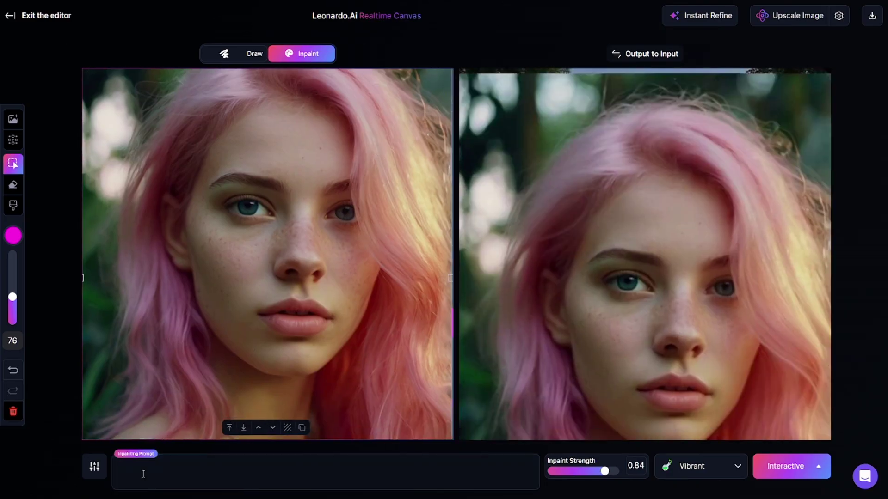
{"action": "type", "text": "girl"}
{"action": "key", "text": "Return"}
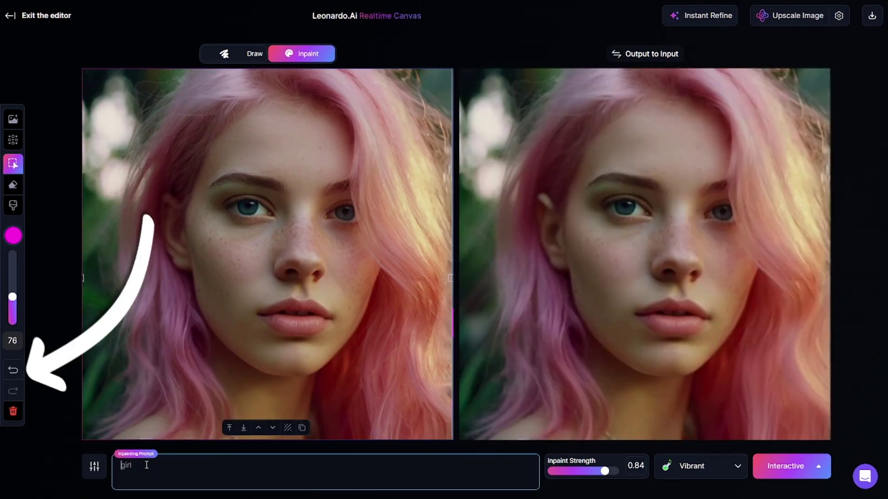
- Paint six white mask blobs around the portrait and finish the prompt 'girl and flowers in her hair'
{"action": "left_click", "coordinate": [13, 236]}
{"action": "left_click", "coordinate": [36, 143]}
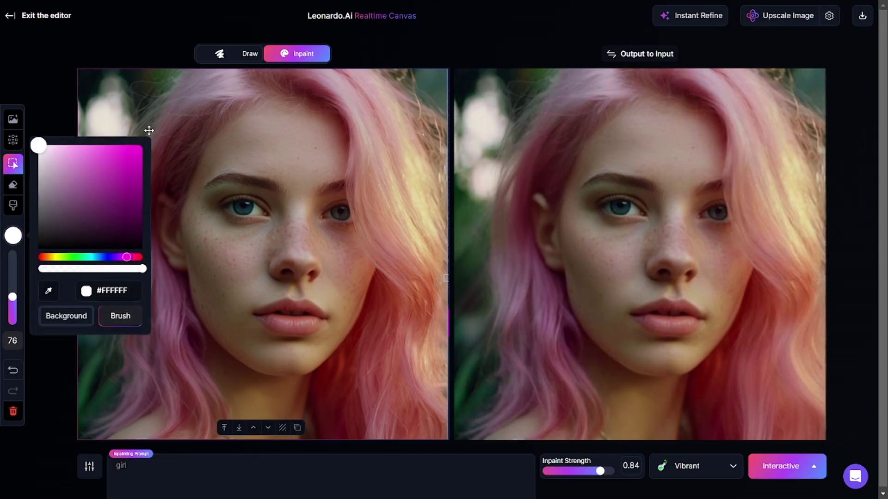
{"action": "left_click", "coordinate": [190, 89]}
{"action": "left_click", "coordinate": [25, 206]}
{"action": "left_click", "coordinate": [168, 97]}
{"action": "left_click", "coordinate": [133, 192]}
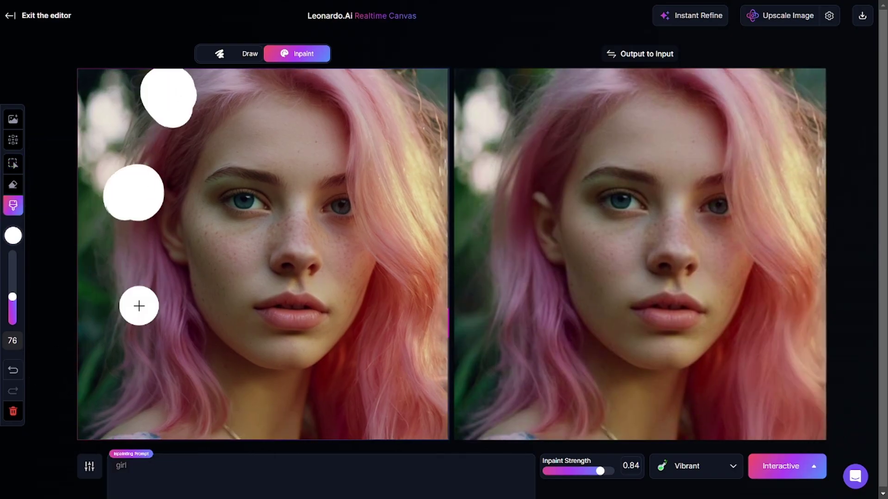
{"action": "left_click", "coordinate": [134, 304]}
{"action": "left_click", "coordinate": [389, 103]}
{"action": "left_click", "coordinate": [420, 268]}
{"action": "left_click_drag", "start_coordinate": [400, 384], "coordinate": [417, 366]}
{"action": "type", "text": "and flowers in her hair"}
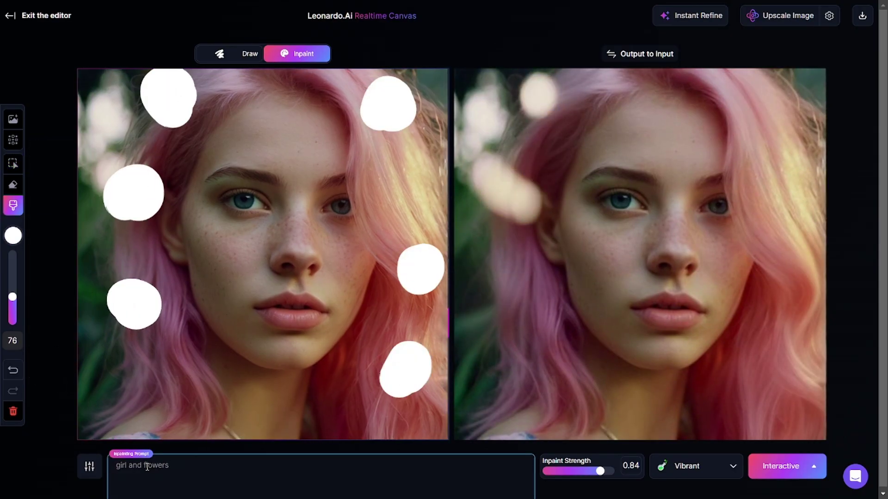
- Add pink centres to the white blobs using a size-38 pink brush
{"action": "left_click", "coordinate": [13, 236]}
{"action": "left_click", "coordinate": [98, 147]}
{"action": "left_click_drag", "start_coordinate": [13, 297], "coordinate": [12, 311]}
{"action": "left_click", "coordinate": [165, 95]}
{"action": "left_click", "coordinate": [133, 196]}
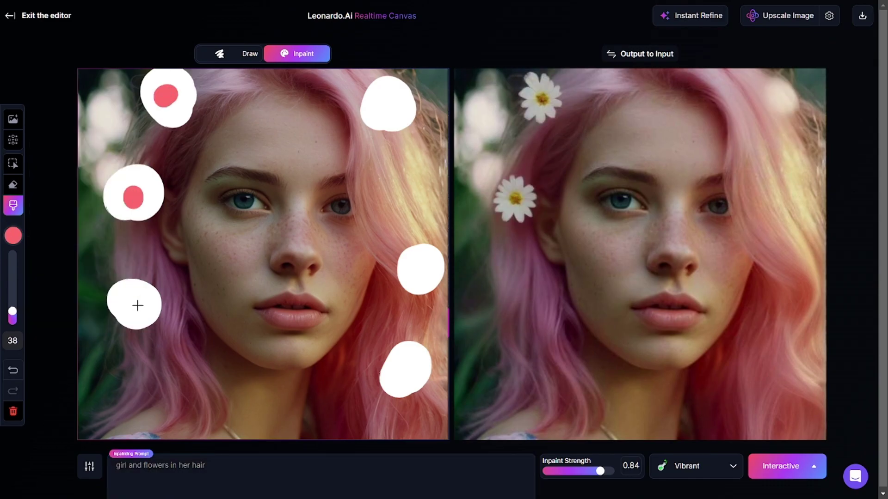
{"action": "left_click", "coordinate": [137, 305]}
{"action": "left_click", "coordinate": [421, 267]}
{"action": "left_click", "coordinate": [387, 102]}
- Set Inpaint Strength 0.54 with Photography style, upscale the result, and exit the canvas
{"action": "left_click_drag", "start_coordinate": [600, 473], "coordinate": [572, 471]}
{"action": "left_click", "coordinate": [684, 467]}
{"action": "left_click", "coordinate": [677, 328]}
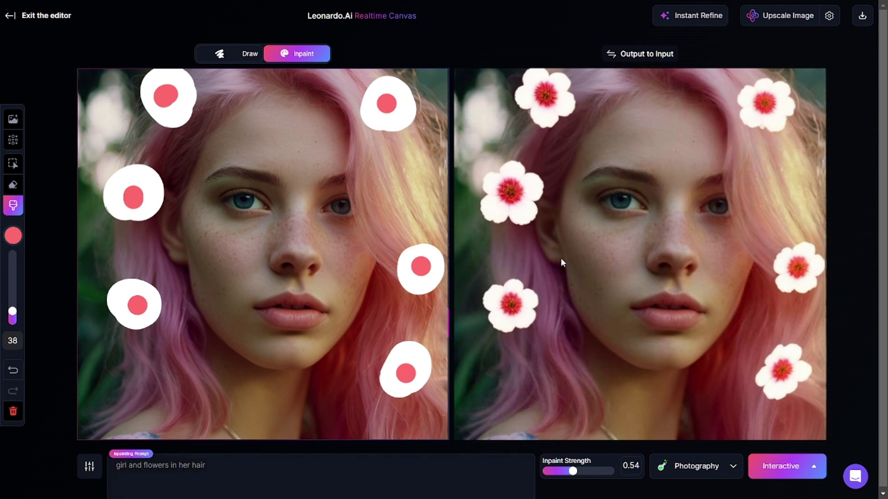
{"action": "key", "text": "ctrl+z"}
{"action": "left_click", "coordinate": [805, 18]}
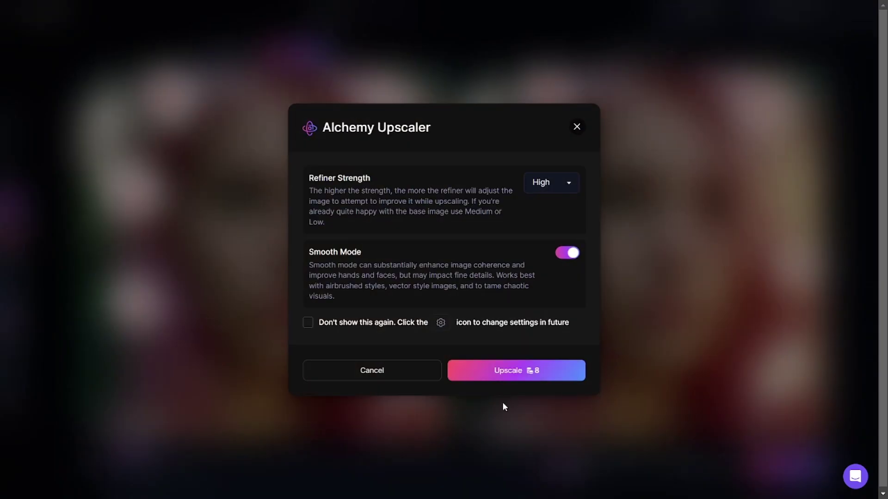
{"action": "left_click", "coordinate": [513, 373]}
{"action": "left_click", "coordinate": [15, 18]}
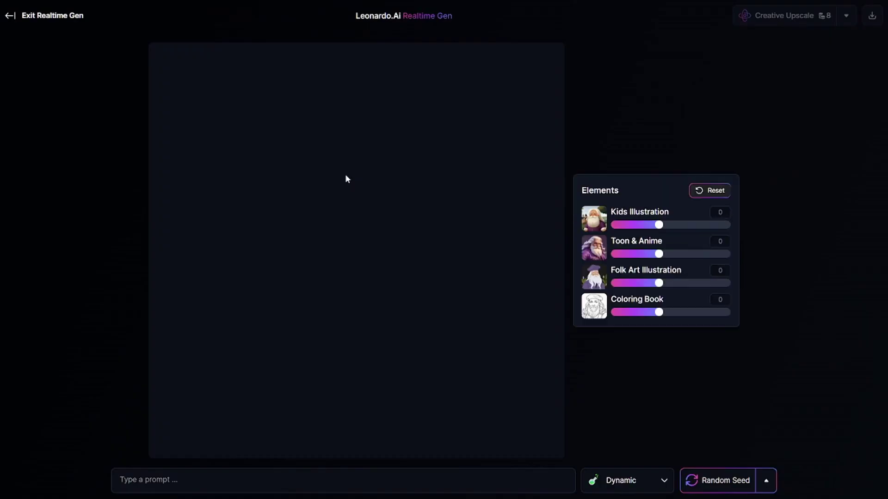
- Enter the prompt 'astronaut in the tropical rainforest, neon floating soap bubbles, vibrant plants' and show the seed
{"action": "left_click", "coordinate": [190, 479]}
{"action": "type", "text": "astronaut "}
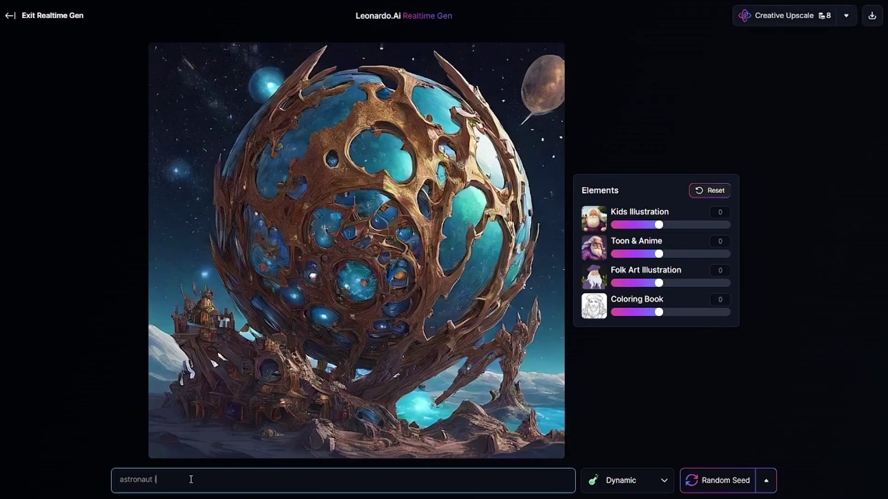
{"action": "type", "text": "in the tropical rainfore"}
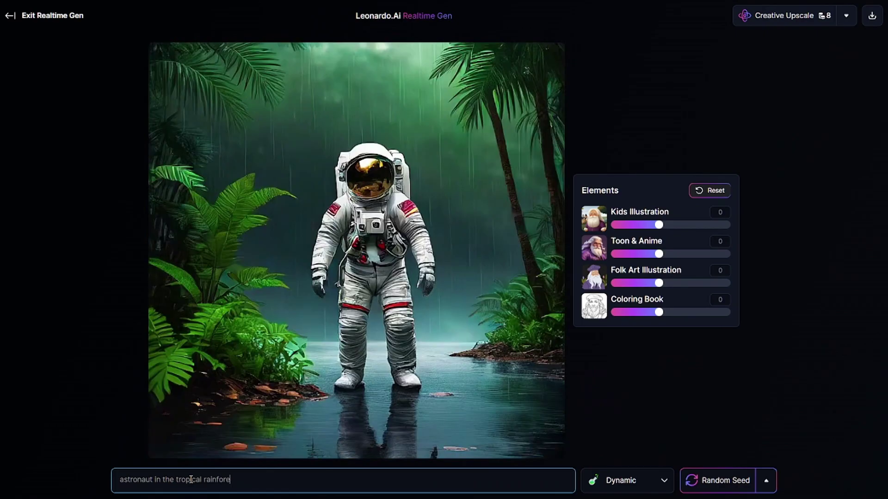
{"action": "type", "text": "st, neon "}
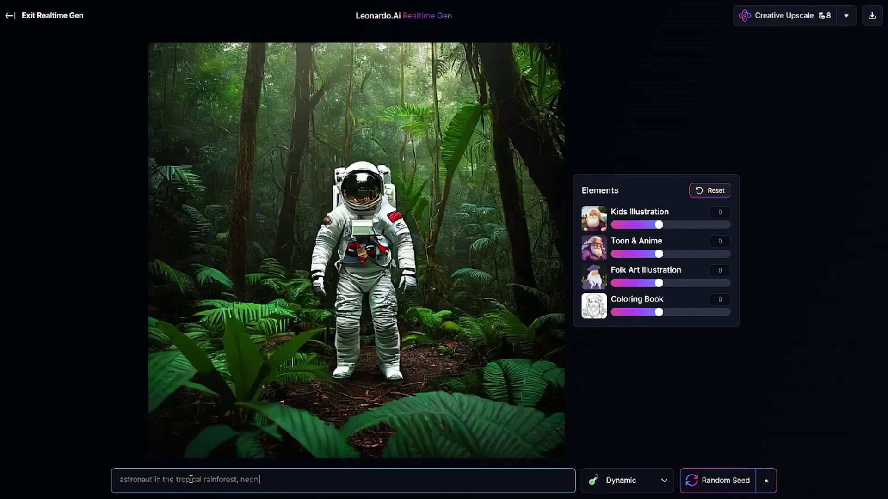
{"action": "type", "text": "floating soap b"}
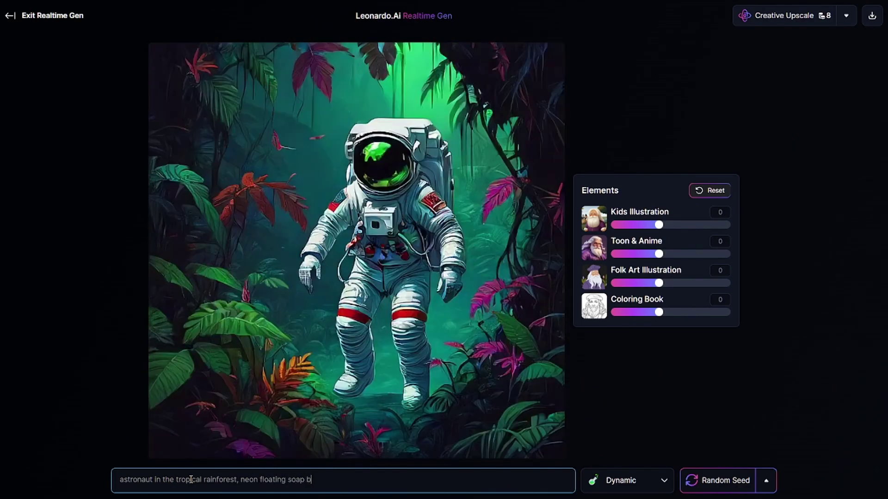
{"action": "type", "text": "ubbles, vibrant plants"}
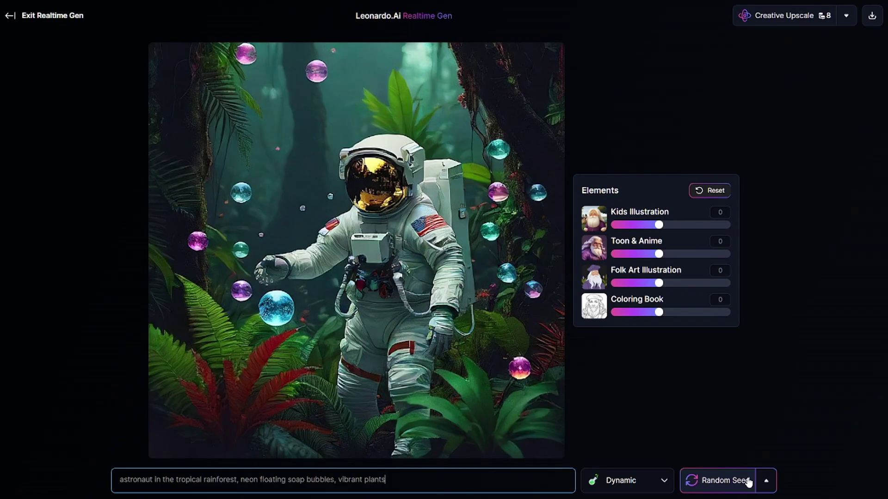
{"action": "left_click", "coordinate": [767, 481]}
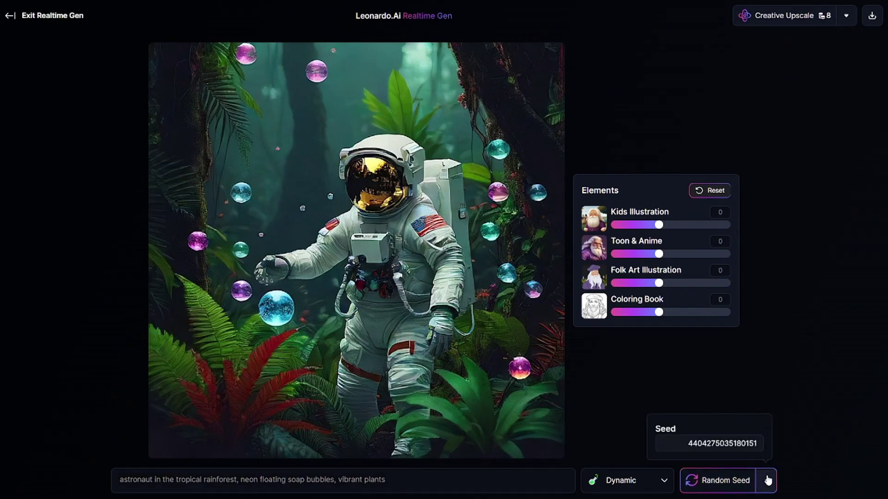
- Try the Product and Anime styles, then settle on Photography
{"action": "left_click", "coordinate": [628, 479]}
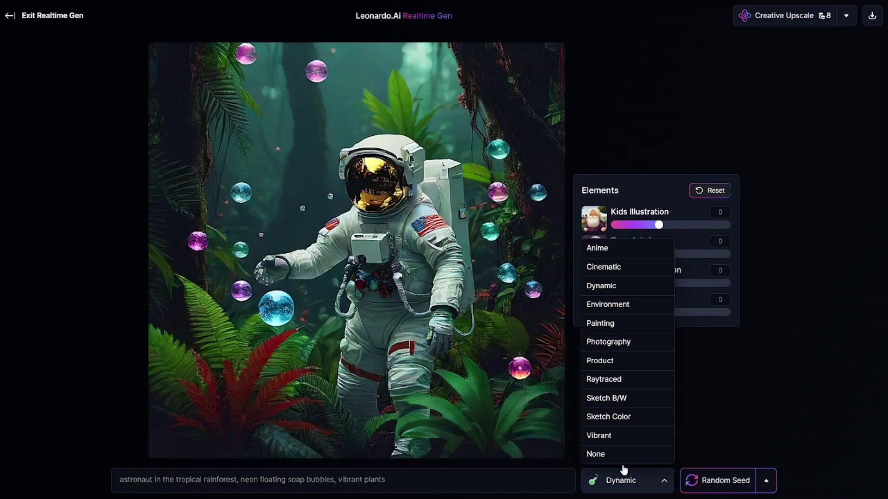
{"action": "left_click", "coordinate": [624, 478]}
{"action": "left_click", "coordinate": [658, 481]}
{"action": "left_click", "coordinate": [652, 361]}
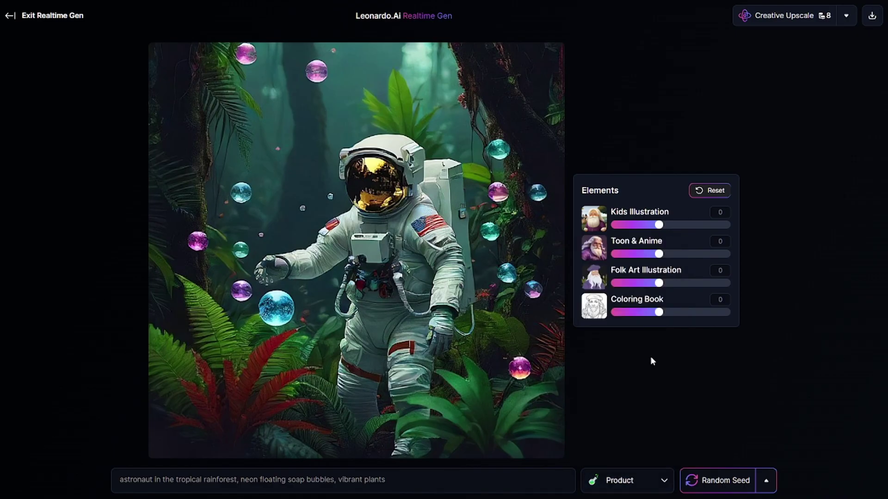
{"action": "left_click", "coordinate": [638, 481]}
{"action": "left_click", "coordinate": [619, 277]}
{"action": "left_click", "coordinate": [622, 481]}
{"action": "left_click", "coordinate": [632, 346]}
- Make the plants 'purple and blue' in the prompt and lower Kids Illustration
{"action": "left_click", "coordinate": [361, 479]}
{"action": "type", "text": "purple and blue"}
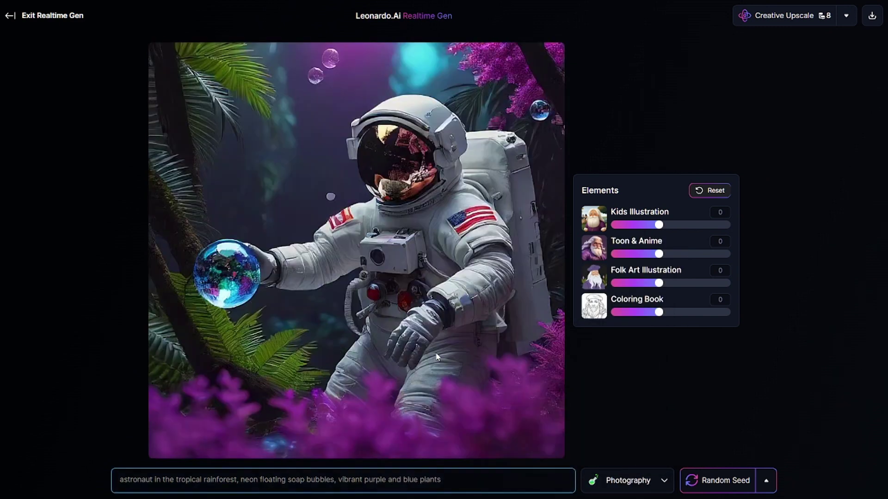
{"action": "left_click_drag", "start_coordinate": [658, 225], "coordinate": [635, 225]}
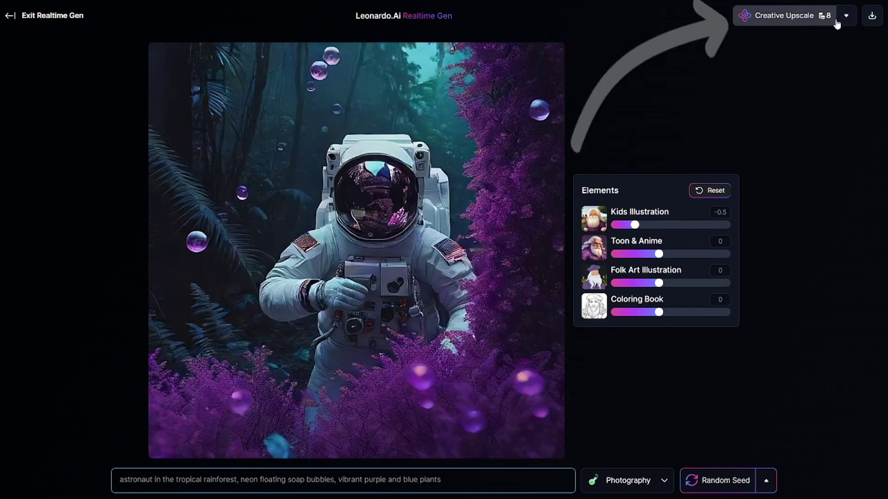
- Upscale the image in Normal mode and raise Toon & Anime to 1.2
{"action": "left_click", "coordinate": [799, 16]}
{"action": "left_click", "coordinate": [846, 15]}
{"action": "left_click", "coordinate": [767, 38]}
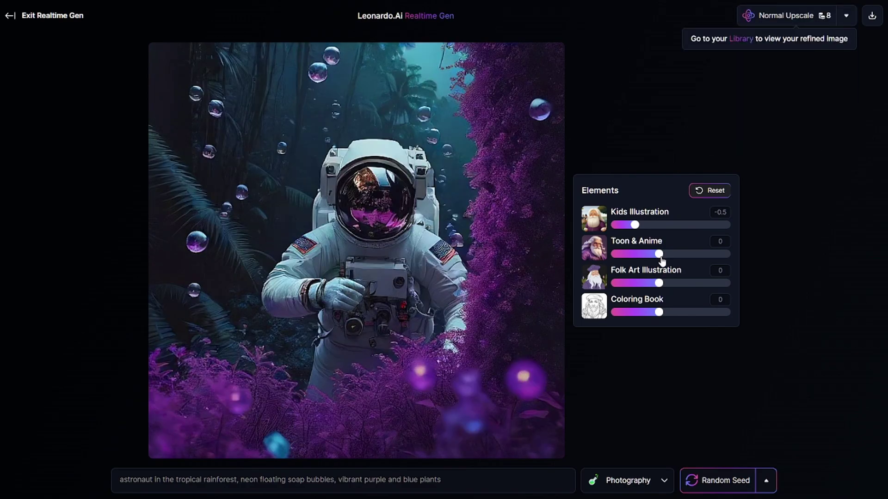
{"action": "left_click_drag", "start_coordinate": [660, 254], "coordinate": [716, 254]}
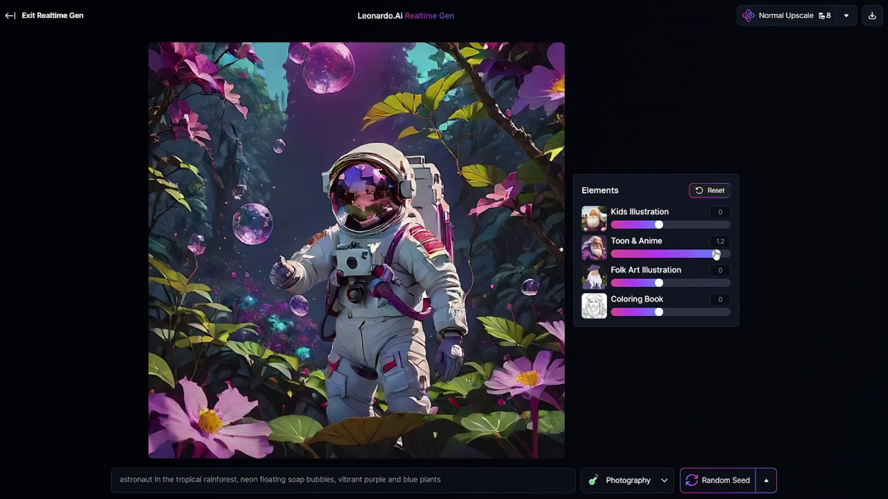
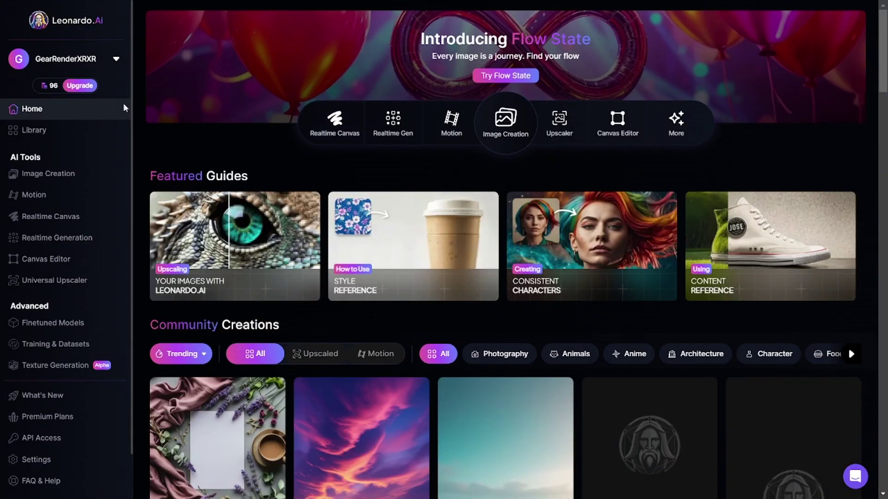
- Open the astronaut image from the Library and use it as Image2Image guidance
{"action": "left_click", "coordinate": [122, 129]}
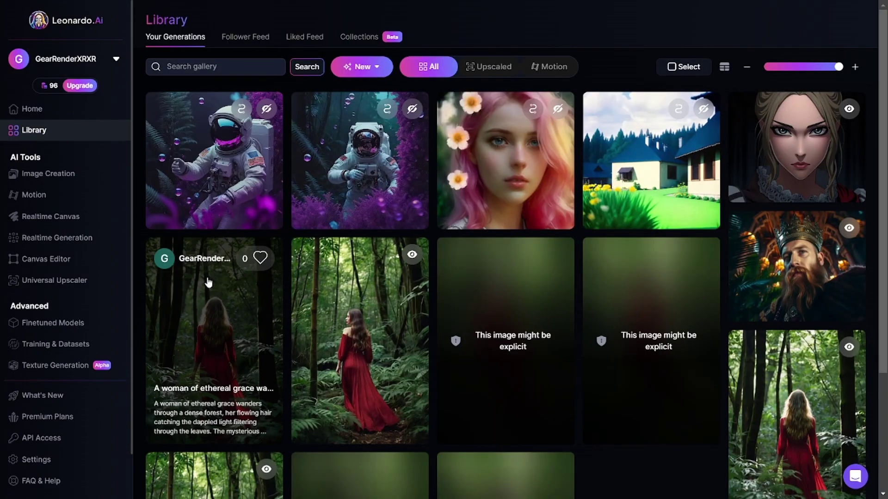
{"action": "left_click", "coordinate": [359, 162]}
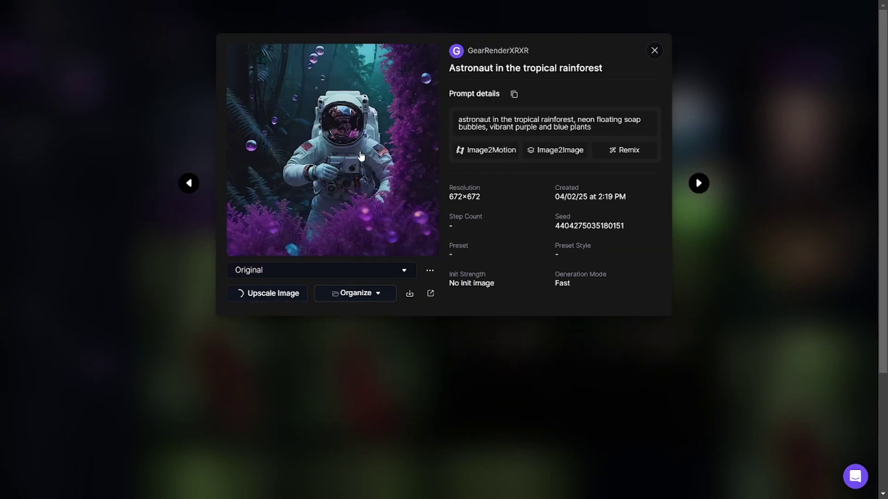
{"action": "left_click", "coordinate": [430, 271]}
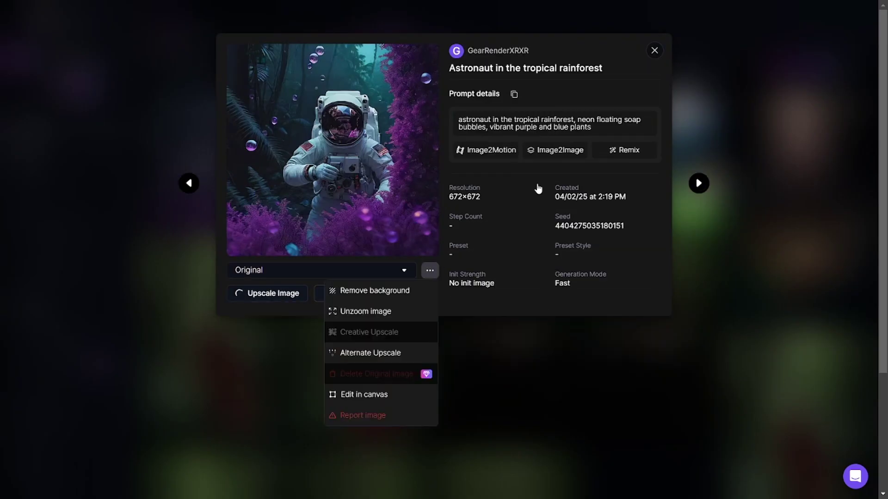
{"action": "left_click", "coordinate": [561, 150]}
- Generate 'astronaut in tropical forest' at 0.46 guidance strength with medium 1:1 output
{"action": "key", "text": "ctrl+a"}
{"action": "type", "text": "astronaut in tropical forest"}
{"action": "left_click", "coordinate": [202, 103]}
{"action": "left_click_drag", "start_coordinate": [244, 175], "coordinate": [243, 177]}
{"action": "left_click", "coordinate": [82, 268]}
{"action": "left_click", "coordinate": [65, 239]}
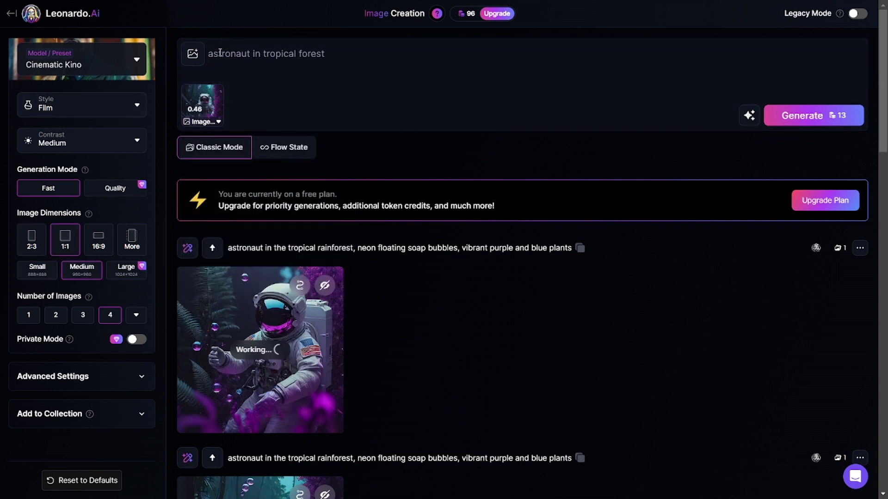
{"action": "left_click", "coordinate": [814, 117]}
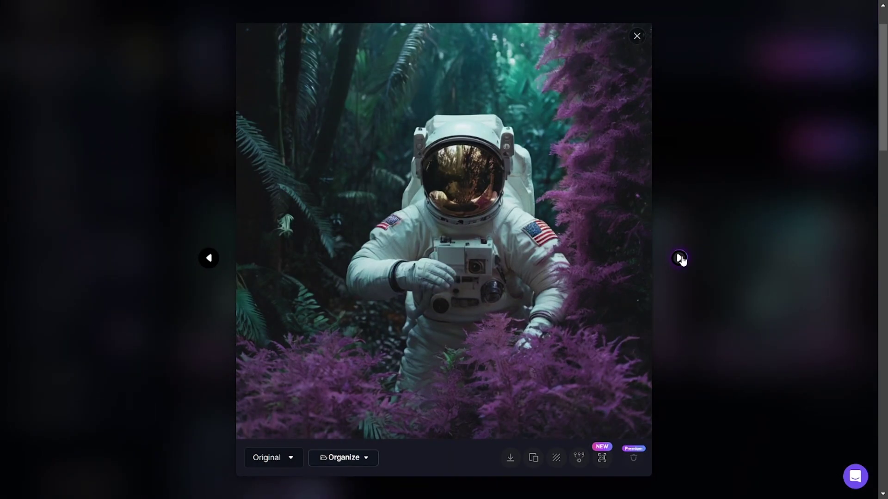
- Page through the four new astronaut variants, then close the full-size viewer
{"action": "left_click", "coordinate": [678, 258]}
{"action": "left_click", "coordinate": [678, 258]}
{"action": "left_click", "coordinate": [678, 258]}
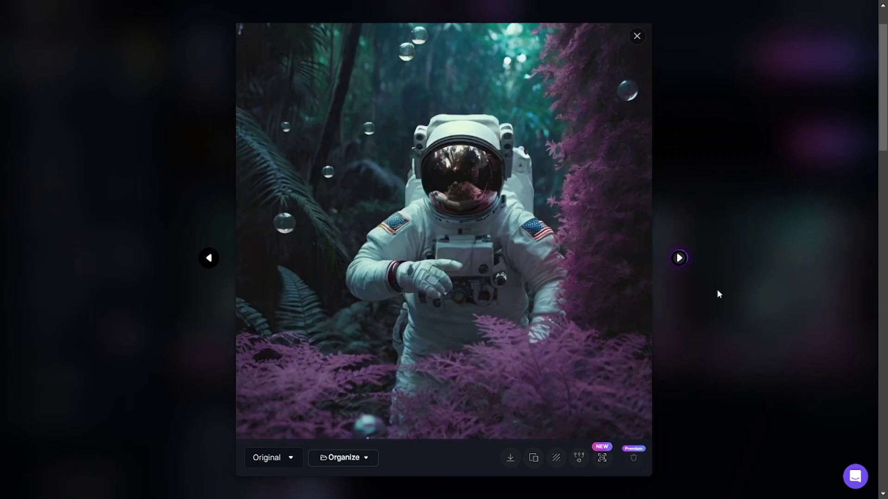
{"action": "left_click", "coordinate": [719, 295]}
{"action": "scroll", "coordinate": [453, 307], "scroll_direction": "down", "scroll_amount": 7}
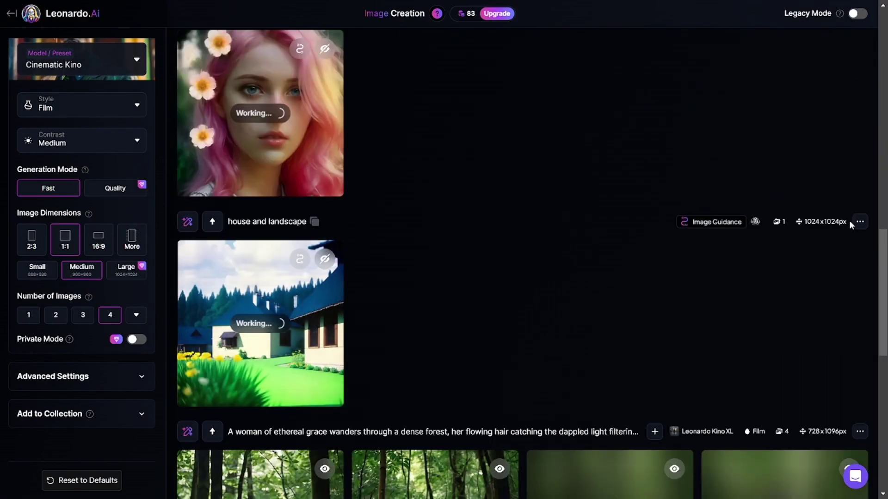
- Generate 'houses and forest' guided by the house-and-landscape image at 0.30 strength
{"action": "left_click", "coordinate": [858, 222]}
{"action": "left_click", "coordinate": [825, 303]}
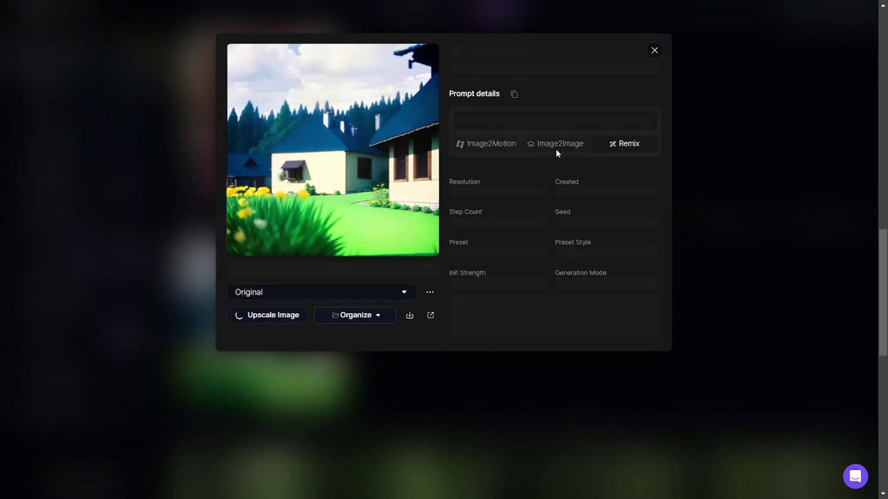
{"action": "left_click", "coordinate": [555, 143]}
{"action": "key", "text": "ctrl+a"}
{"action": "type", "text": "houses and forest"}
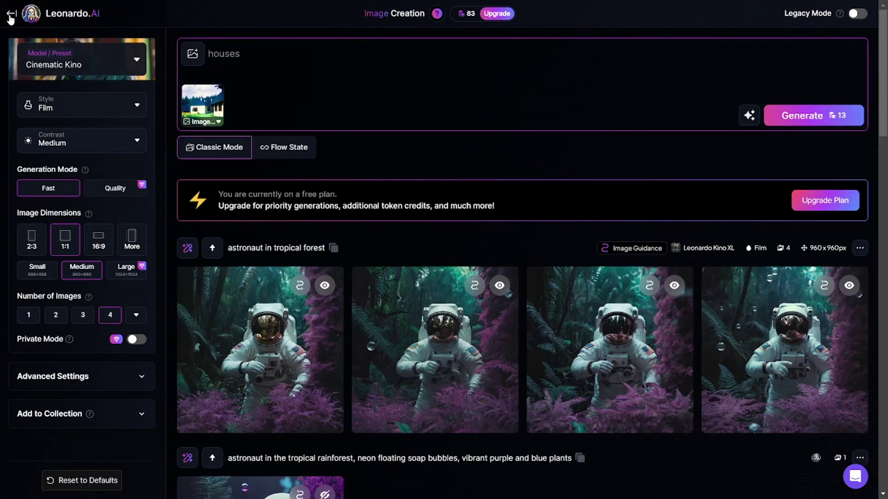
{"action": "left_click", "coordinate": [219, 121]}
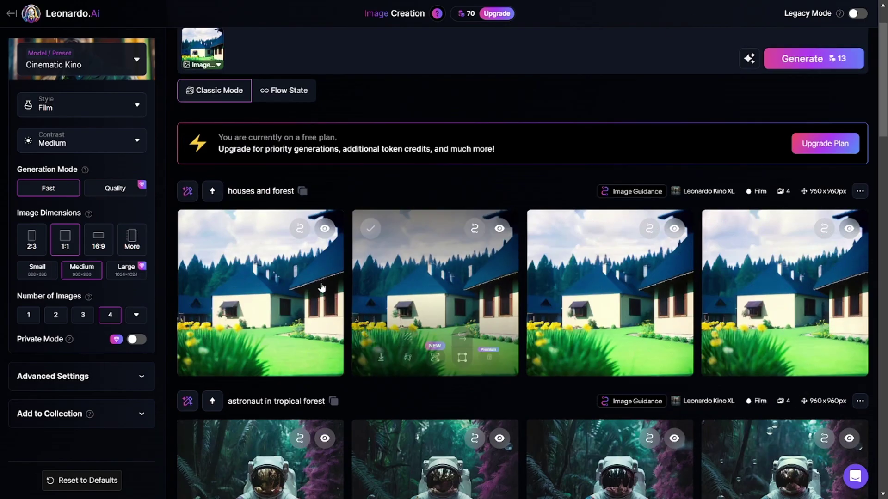
{"action": "scroll", "coordinate": [323, 288], "scroll_direction": "up", "scroll_amount": 2}
{"action": "left_click", "coordinate": [210, 106]}
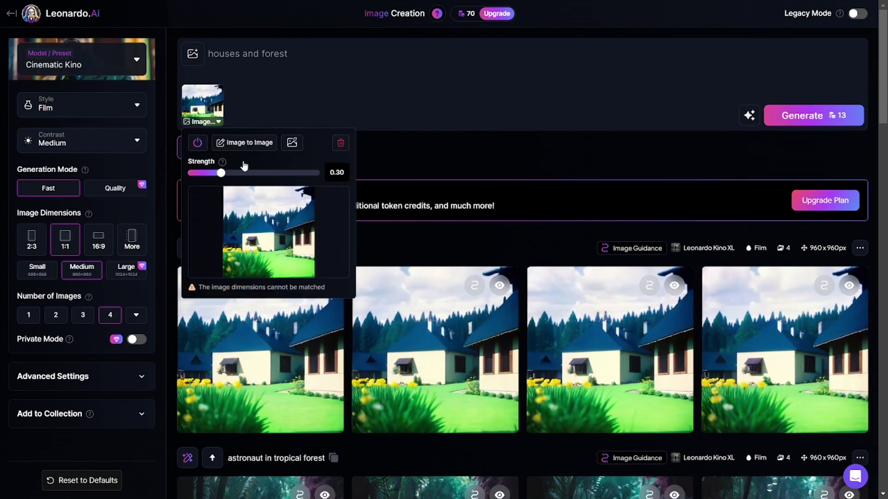
{"action": "left_click", "coordinate": [820, 124]}
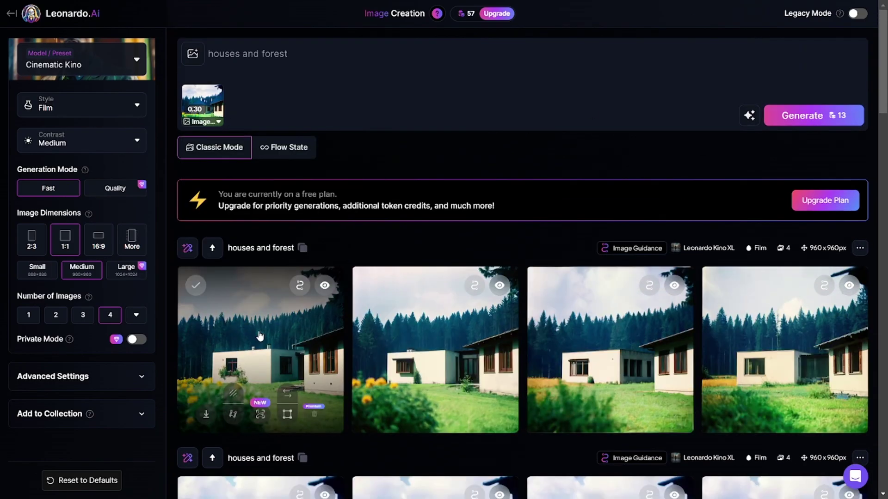
- View the four houses and forest images full size, then close the viewer
{"action": "left_click", "coordinate": [260, 336]}
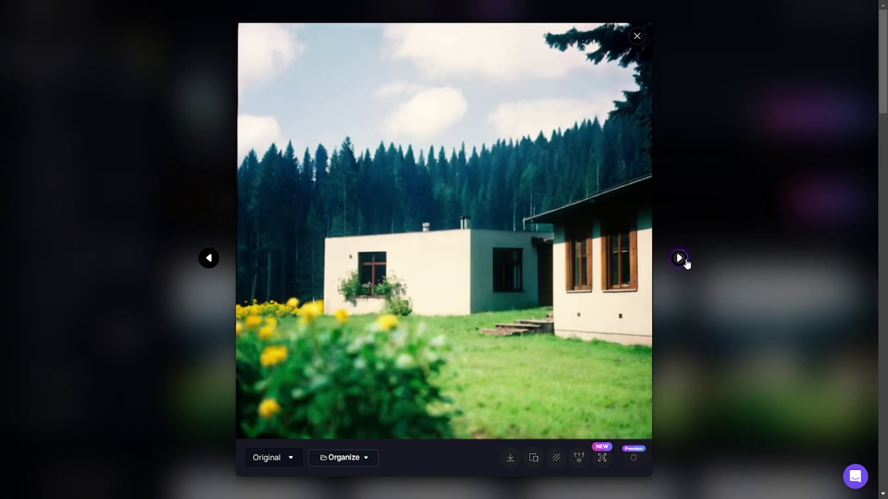
{"action": "left_click", "coordinate": [680, 259]}
{"action": "left_click", "coordinate": [680, 259]}
{"action": "left_click", "coordinate": [679, 259]}
{"action": "left_click", "coordinate": [733, 212]}
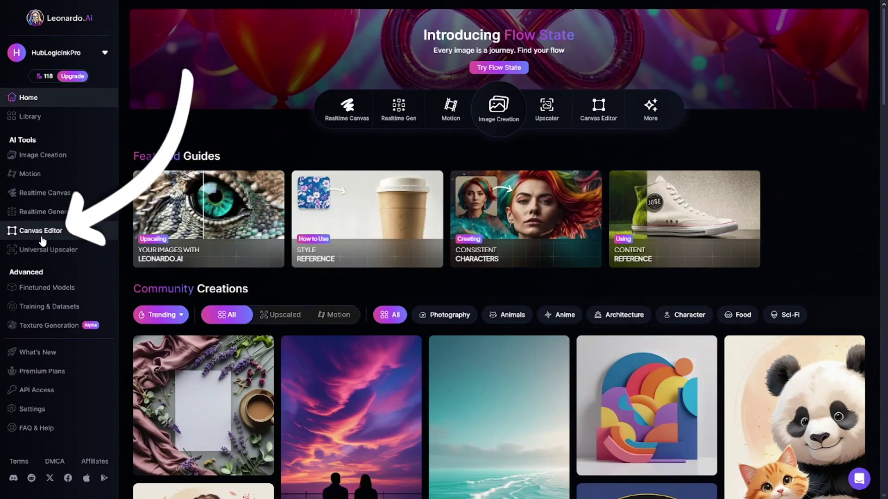
- Open the Canvas Editor with Leonardo Kino XL, Text2Img mode and PhotoReal enabled
{"action": "left_click", "coordinate": [42, 232]}
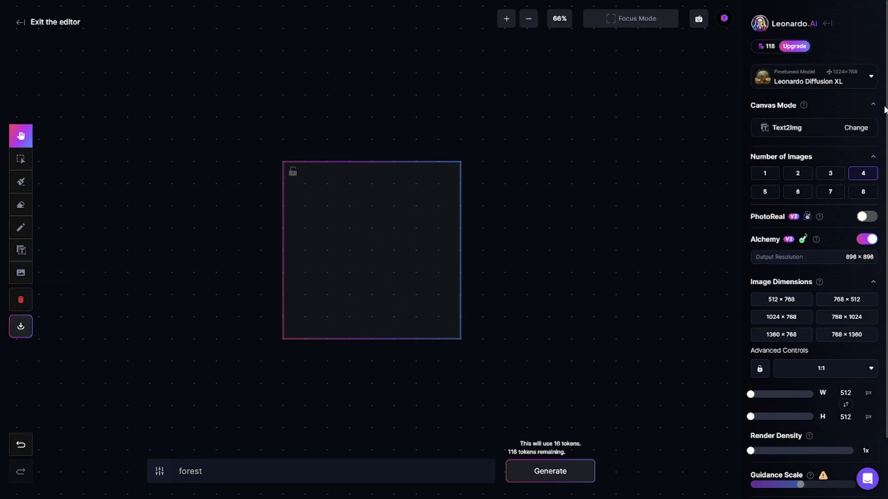
{"action": "left_click", "coordinate": [787, 78]}
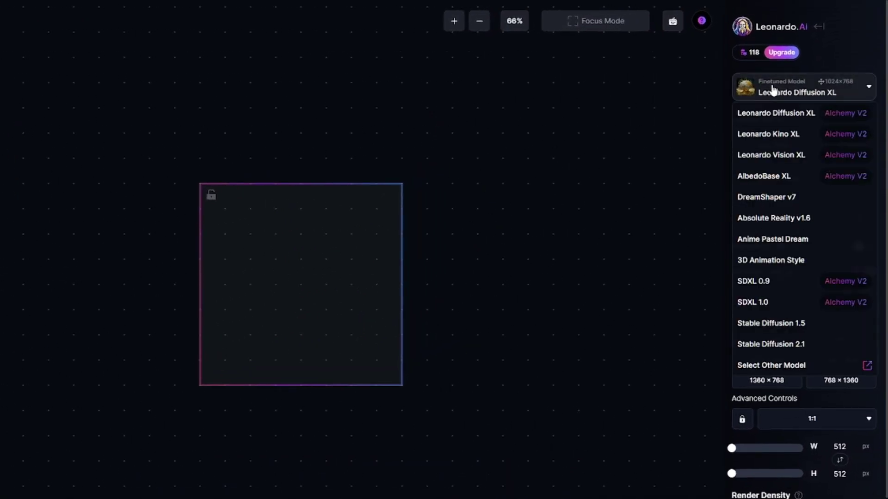
{"action": "left_click", "coordinate": [774, 138]}
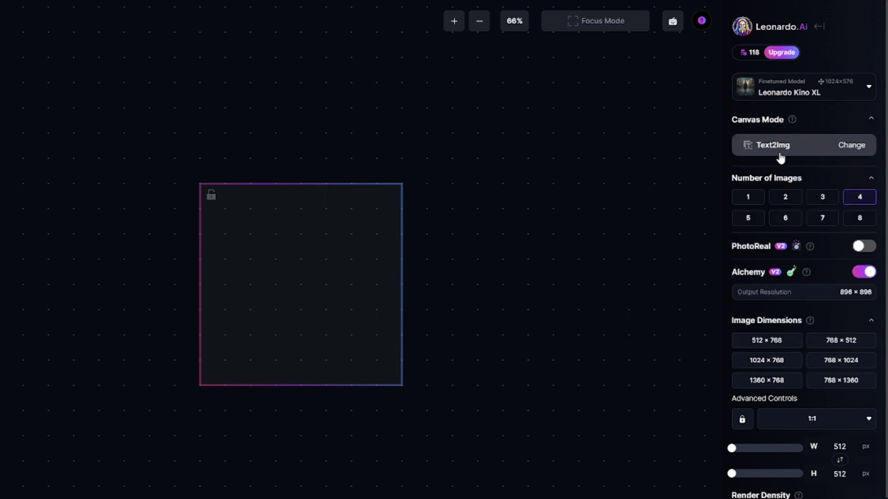
{"action": "left_click", "coordinate": [798, 142]}
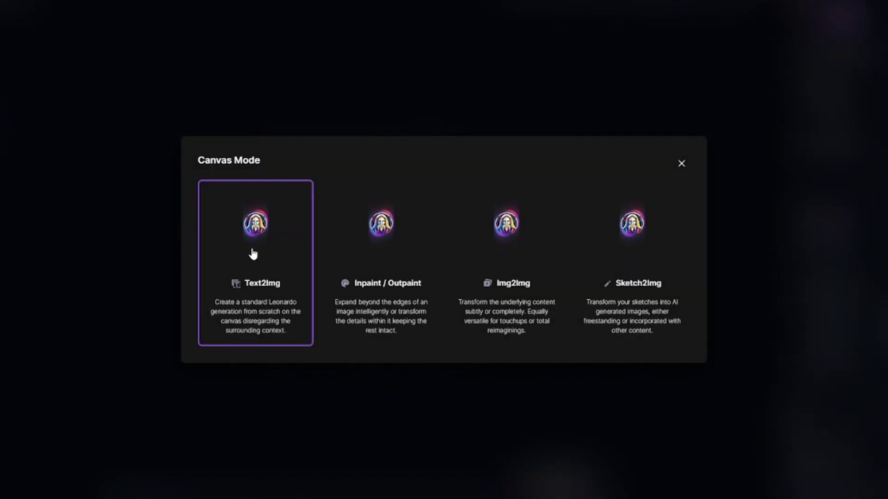
{"action": "left_click", "coordinate": [681, 164]}
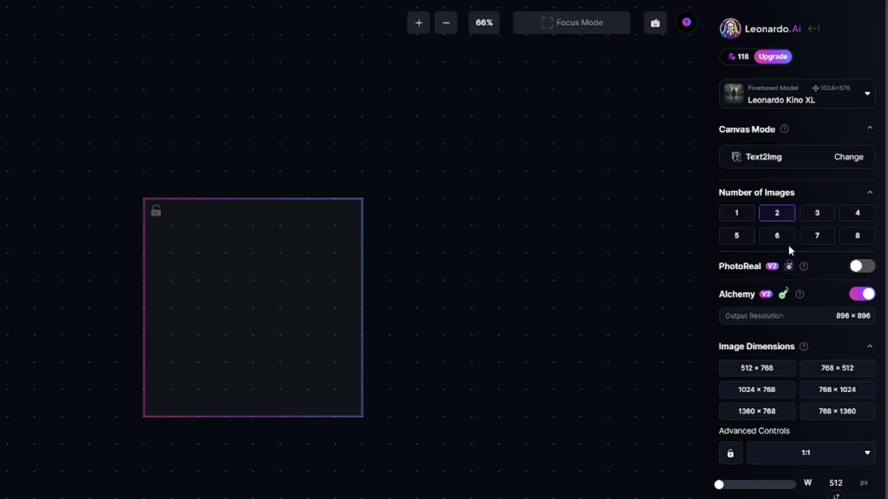
{"action": "scroll", "coordinate": [786, 243], "scroll_direction": "down", "scroll_amount": 2}
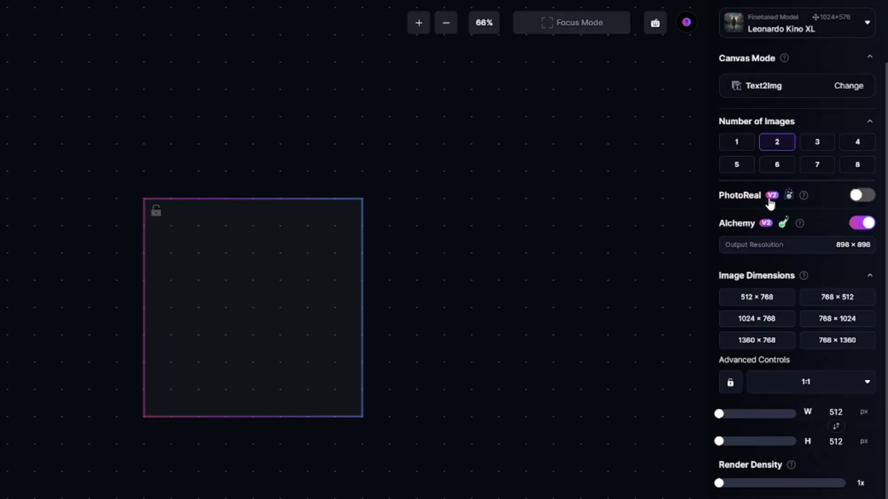
{"action": "left_click", "coordinate": [861, 196]}
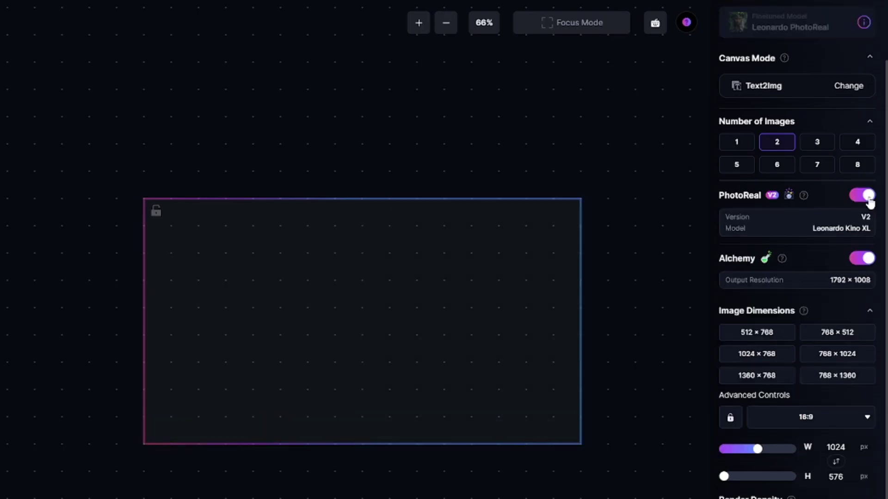
{"action": "scroll", "coordinate": [797, 233], "scroll_direction": "down", "scroll_amount": 1}
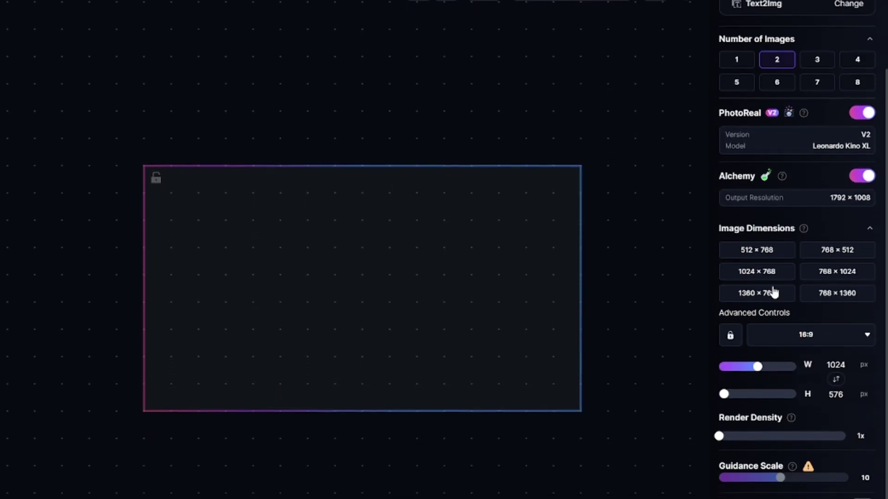
{"action": "mouse_move", "coordinate": [772, 445]}
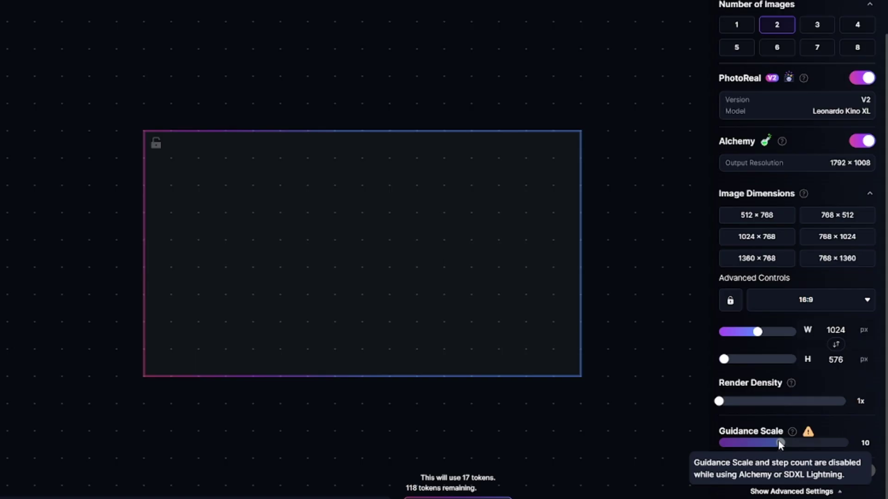
- Change the canvas prompt to 'tropical forest' and generate
{"action": "left_click", "coordinate": [140, 479]}
{"action": "left_click_drag", "start_coordinate": [101, 476], "coordinate": [10, 469]}
{"action": "left_click", "coordinate": [60, 458]}
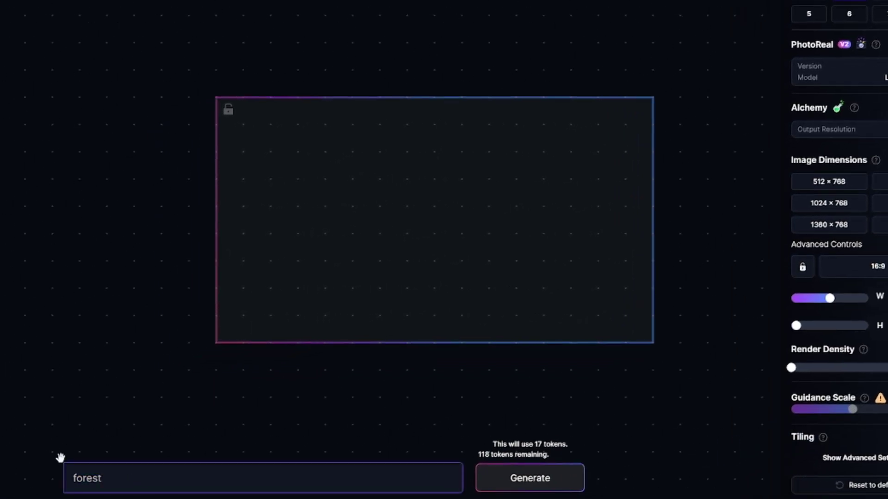
{"action": "type", "text": "tropical"}
{"action": "left_click", "coordinate": [567, 486]}
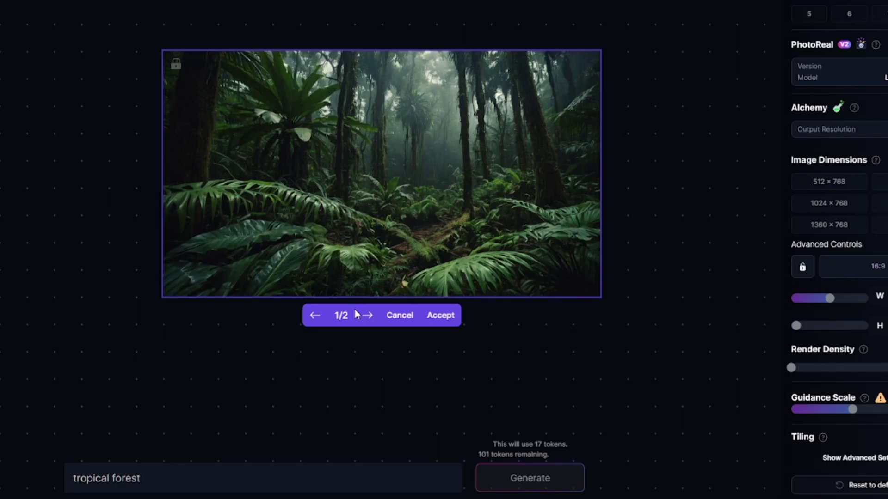
- Compare both forest results, accept the second, and reposition the generation frame over it
{"action": "left_click", "coordinate": [368, 316]}
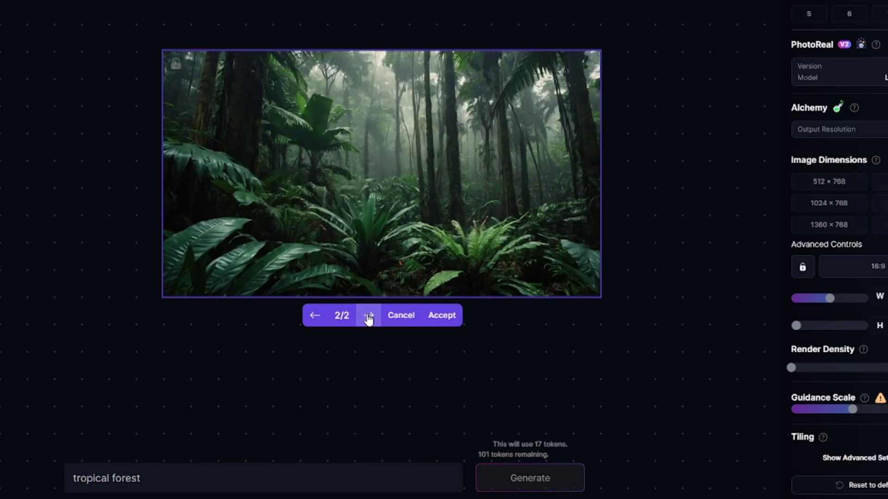
{"action": "left_click", "coordinate": [316, 314]}
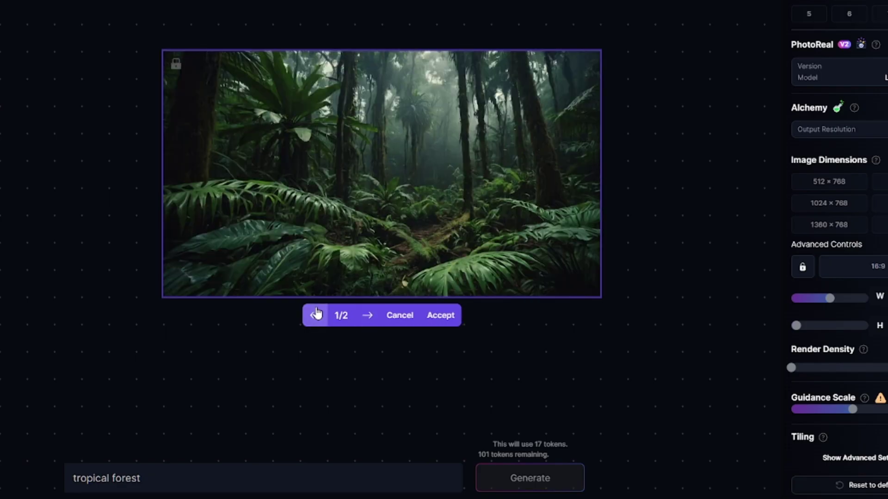
{"action": "left_click", "coordinate": [368, 315]}
{"action": "left_click", "coordinate": [453, 318]}
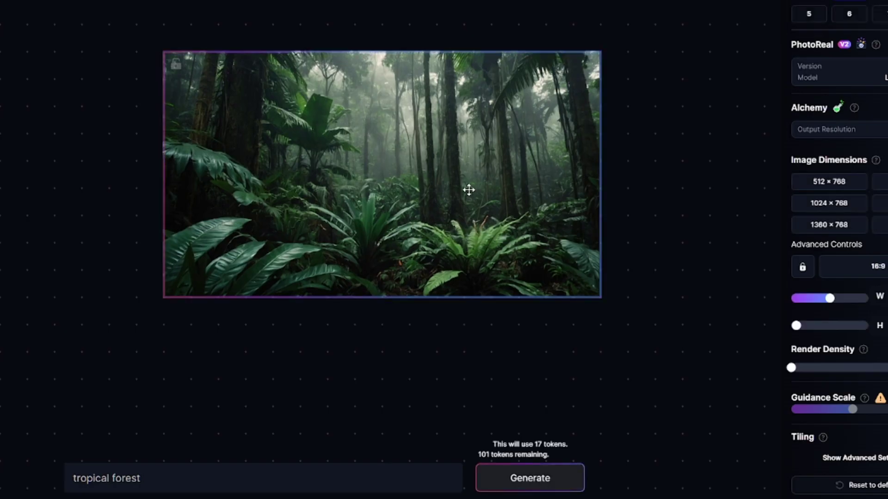
{"action": "left_click_drag", "start_coordinate": [345, 198], "coordinate": [458, 138]}
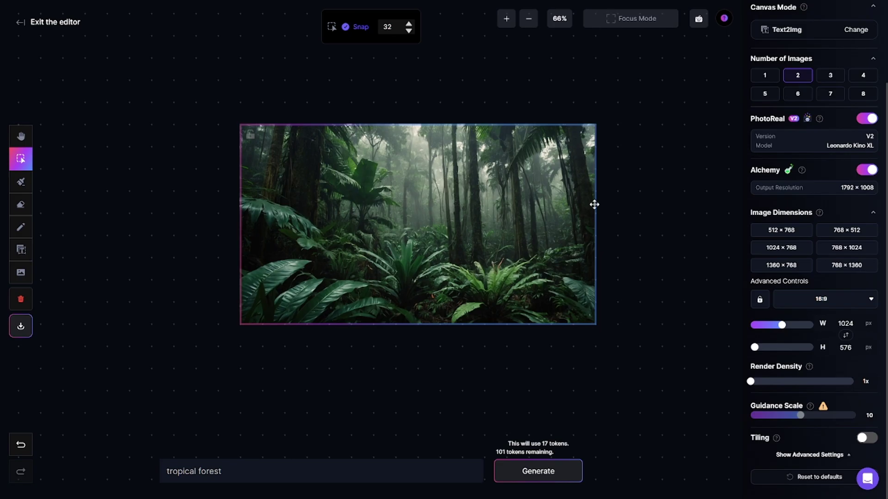
- Switch the canvas to Inpaint/Outpaint mode with outpainting turned off
{"action": "scroll", "coordinate": [820, 237], "scroll_direction": "up", "scroll_amount": 3}
{"action": "left_click", "coordinate": [788, 129]}
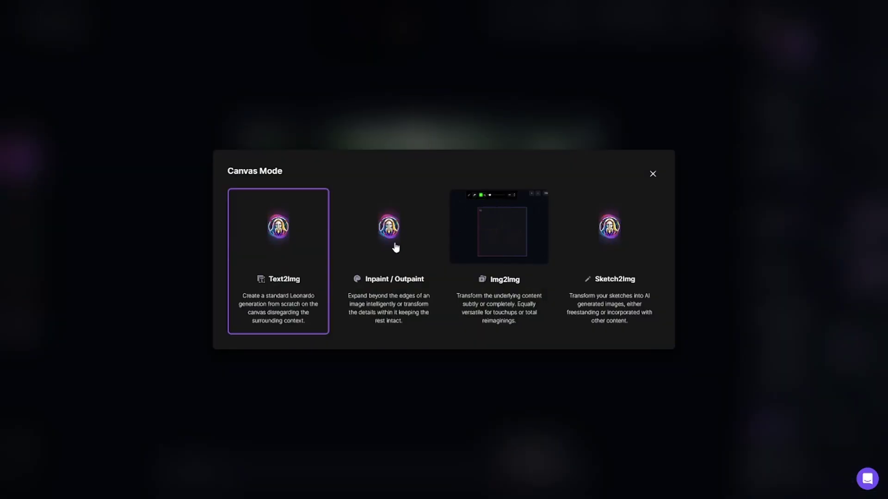
{"action": "left_click", "coordinate": [369, 242]}
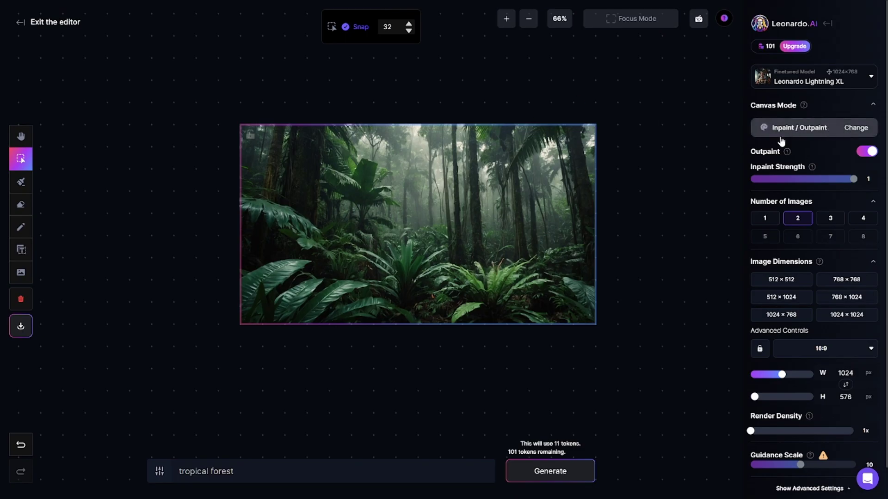
{"action": "left_click", "coordinate": [864, 152]}
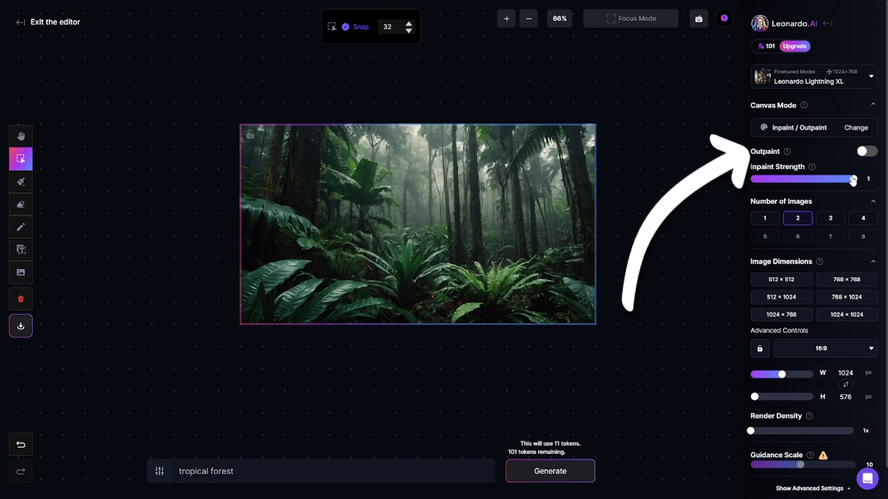
- Generate 'exotic fruits' in a frame up-left of the jungle and accept the first fruit-plant result
{"action": "mouse_move", "coordinate": [435, 212]}
{"action": "left_mouse_down"}
{"action": "mouse_move", "coordinate": [369, 225]}
{"action": "mouse_move", "coordinate": [346, 179]}
{"action": "mouse_move", "coordinate": [312, 156]}
{"action": "left_mouse_up"}
{"action": "triple_click", "coordinate": [213, 471]}
{"action": "type", "text": "exotic fruits"}
{"action": "left_click", "coordinate": [549, 479]}
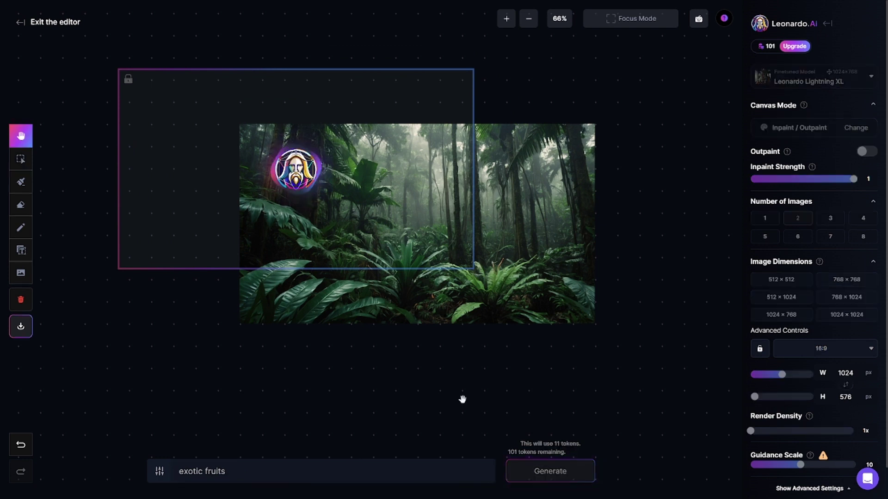
{"action": "left_click", "coordinate": [284, 284]}
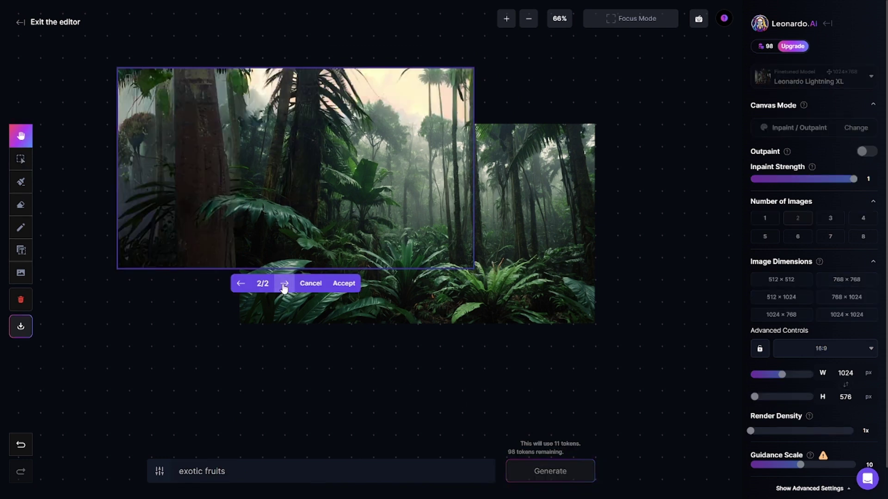
{"action": "left_click", "coordinate": [240, 284]}
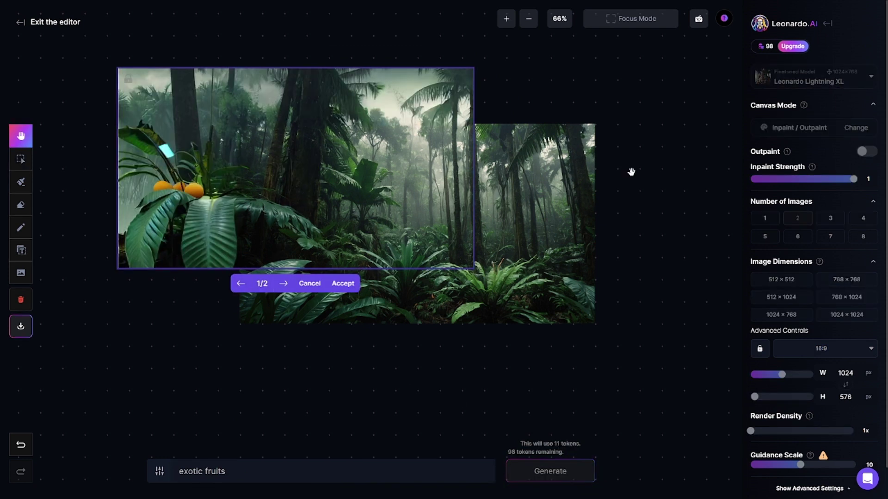
{"action": "left_click", "coordinate": [22, 160]}
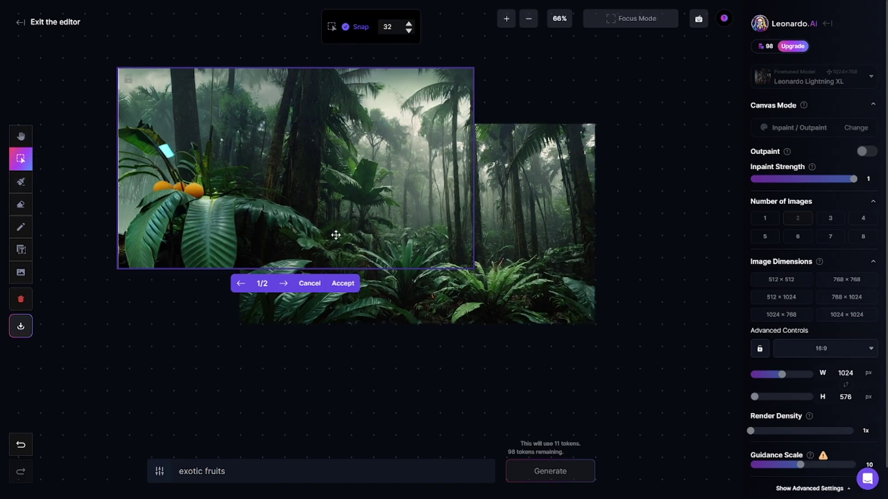
{"action": "left_click", "coordinate": [343, 283]}
- Try an outpaint below the jungle images, discard the results and undo the frame move
{"action": "left_click_drag", "start_coordinate": [517, 237], "coordinate": [537, 238]}
{"action": "left_click", "coordinate": [21, 446]}
{"action": "left_click_drag", "start_coordinate": [207, 202], "coordinate": [245, 292]}
{"action": "left_click", "coordinate": [865, 152]}
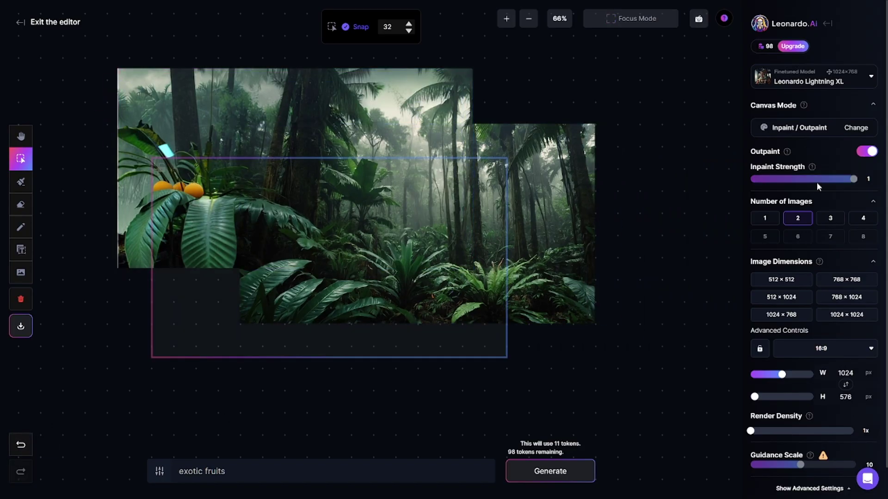
{"action": "left_click", "coordinate": [532, 472]}
{"action": "left_click", "coordinate": [318, 372]}
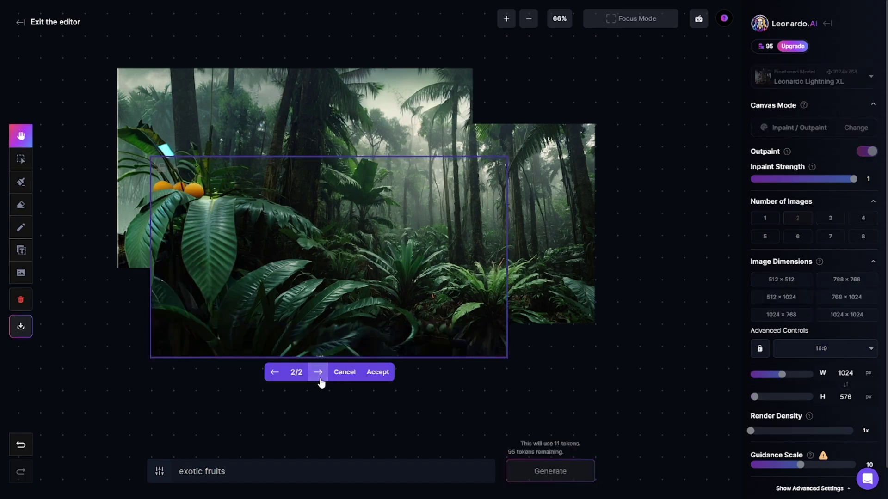
{"action": "left_click", "coordinate": [274, 372]}
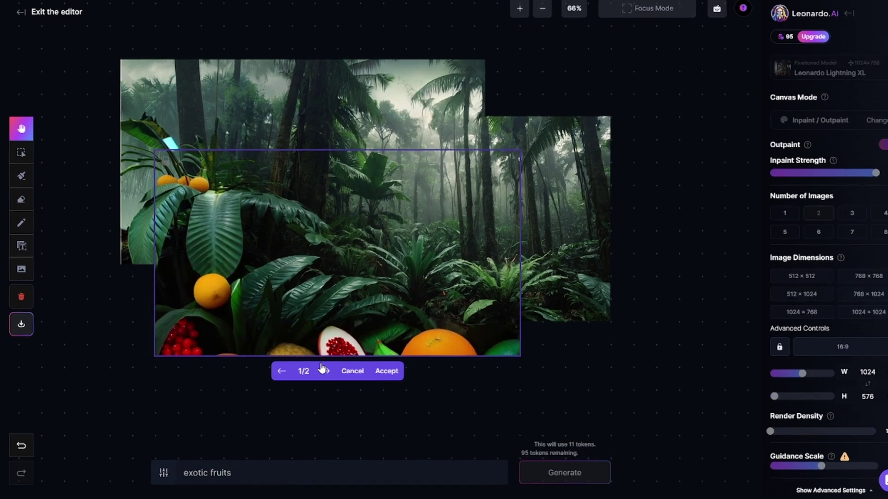
{"action": "left_click", "coordinate": [353, 370]}
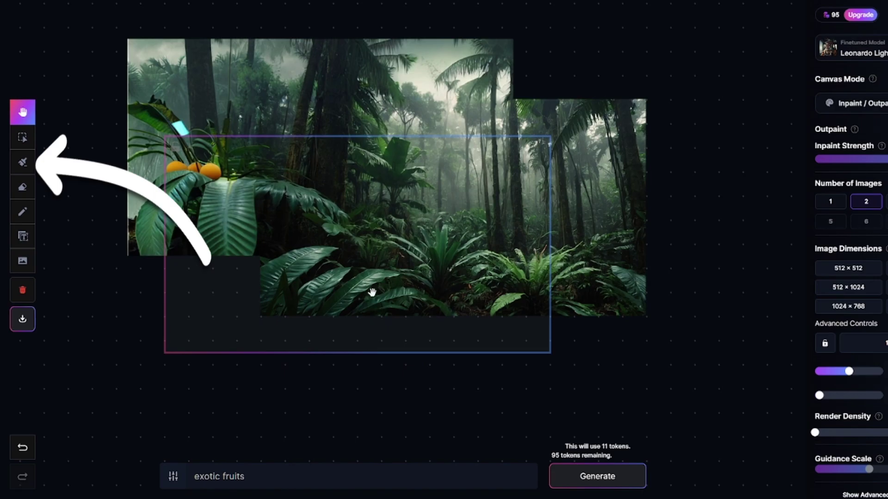
{"action": "left_click", "coordinate": [23, 447]}
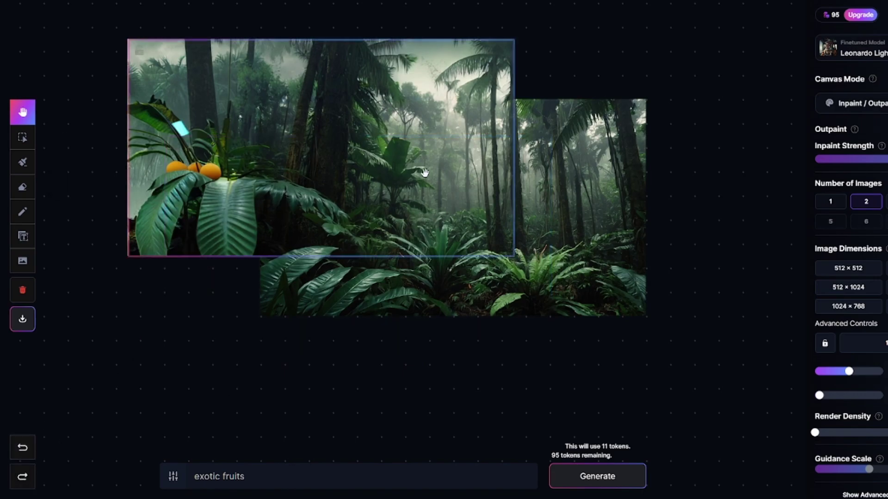
{"action": "left_click", "coordinate": [23, 162]}
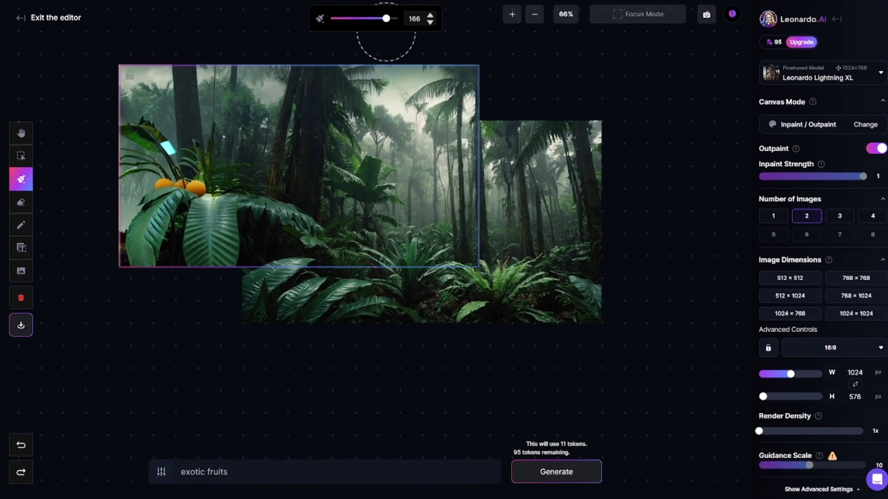
- Paint a mask and set a 568-wide frame over the right jungle image, outpaint off, strength 0.85
{"action": "left_click_drag", "start_coordinate": [476, 278], "coordinate": [497, 291]}
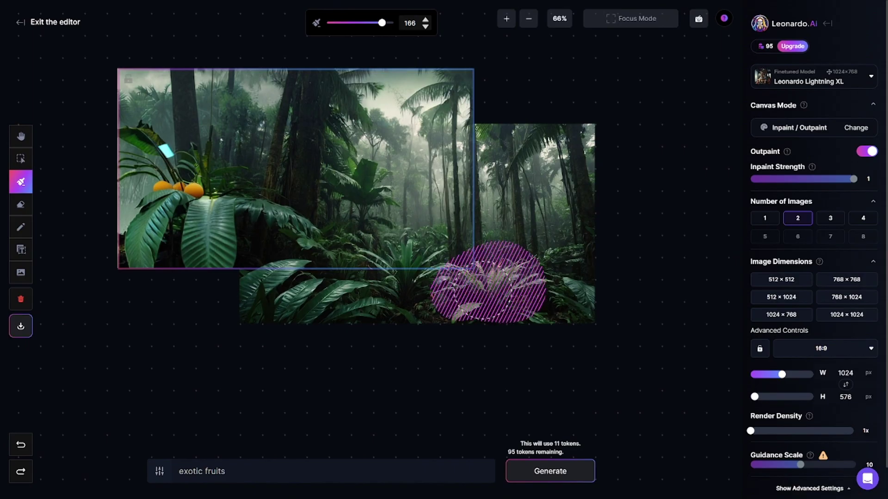
{"action": "left_click", "coordinate": [20, 134]}
{"action": "left_click", "coordinate": [21, 158]}
{"action": "left_click_drag", "start_coordinate": [139, 79], "coordinate": [322, 210]}
{"action": "left_click_drag", "start_coordinate": [781, 375], "coordinate": [712, 376]}
{"action": "mouse_move", "coordinate": [463, 289]}
{"action": "left_mouse_down"}
{"action": "mouse_move", "coordinate": [546, 290]}
{"action": "mouse_move", "coordinate": [428, 280]}
{"action": "left_mouse_up"}
{"action": "mouse_move", "coordinate": [356, 361]}
{"action": "left_mouse_down"}
{"action": "mouse_move", "coordinate": [421, 295]}
{"action": "mouse_move", "coordinate": [421, 272]}
{"action": "left_mouse_up"}
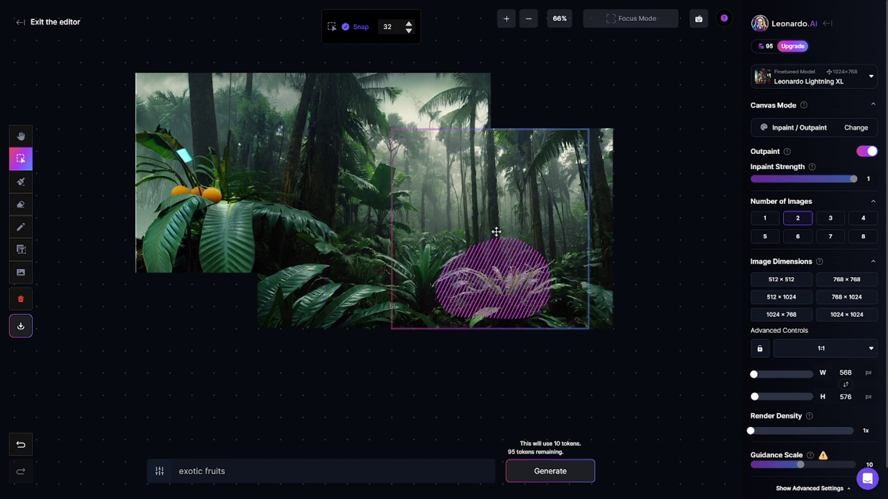
{"action": "left_click", "coordinate": [867, 152]}
{"action": "left_click_drag", "start_coordinate": [853, 179], "coordinate": [835, 181]}
- Inpaint with the prompt 'vibrant golden sunlight', then discard the results
{"action": "triple_click", "coordinate": [239, 467]}
{"action": "type", "text": "vibrant golden sunlight"}
{"action": "left_click", "coordinate": [577, 475]}
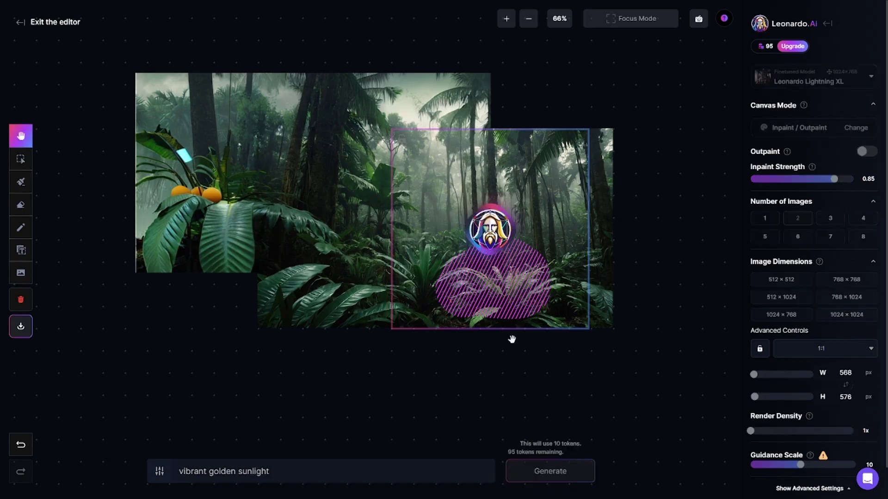
{"action": "left_click", "coordinate": [478, 343]}
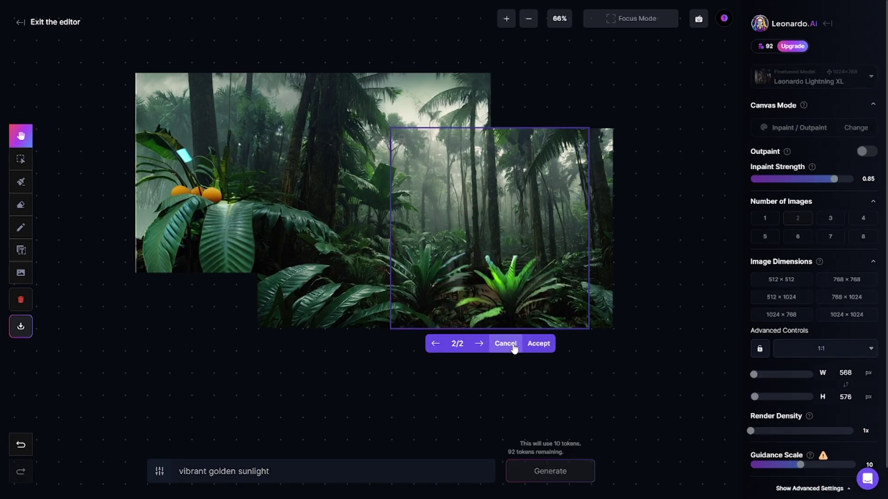
{"action": "left_click", "coordinate": [514, 346]}
- Move the mask into the tree canopy, restore strength to 1, and inpaint again, previewing result 2/2
{"action": "scroll", "coordinate": [481, 245], "scroll_direction": "down", "scroll_amount": 3}
{"action": "left_click", "coordinate": [20, 158]}
{"action": "left_click_drag", "start_coordinate": [483, 223], "coordinate": [437, 117]}
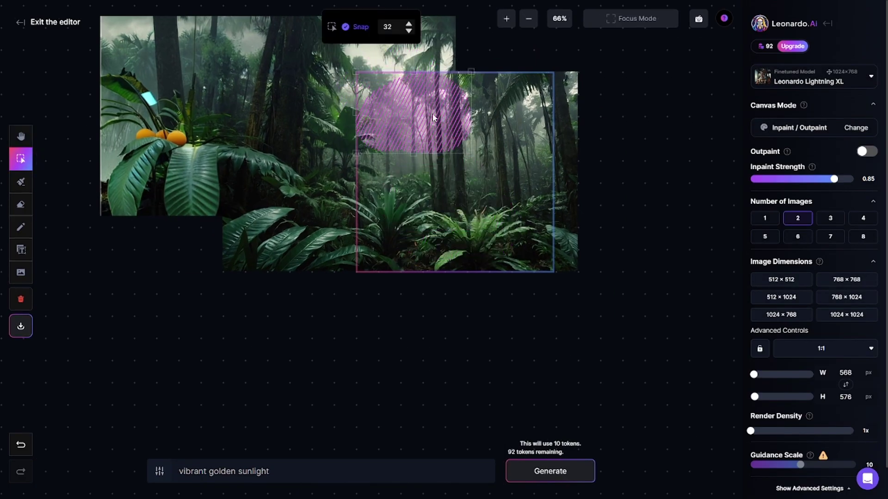
{"action": "left_click_drag", "start_coordinate": [834, 180], "coordinate": [854, 180]}
{"action": "left_click", "coordinate": [549, 471]}
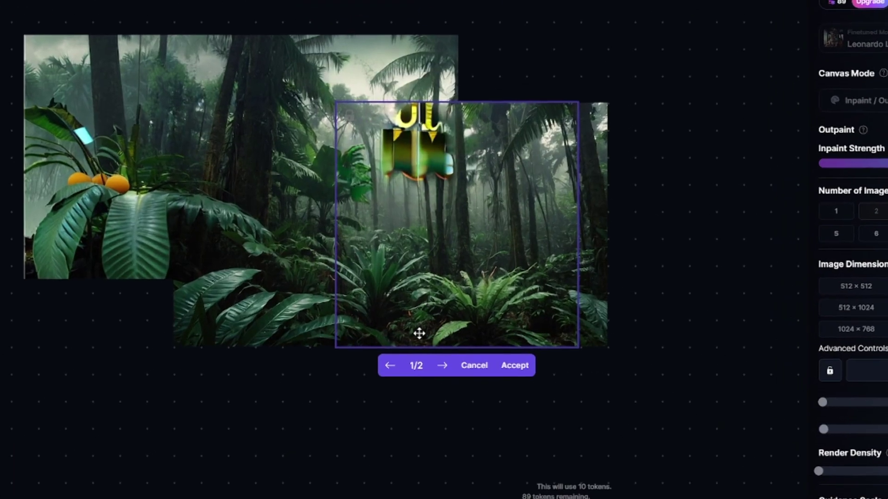
{"action": "left_click", "coordinate": [443, 366]}
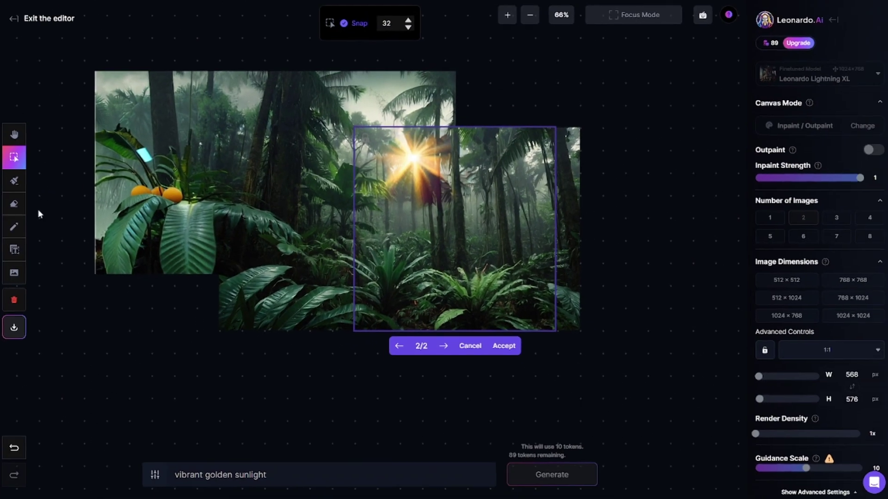
{"action": "left_click", "coordinate": [21, 204]}
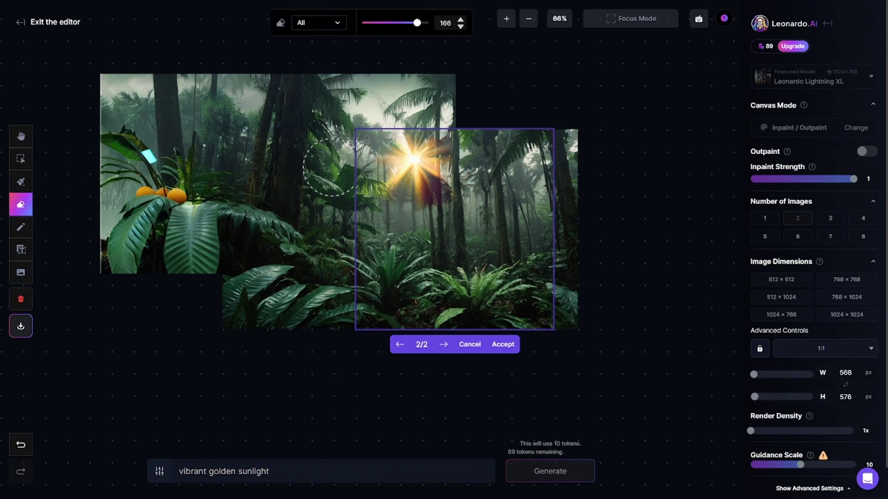
- Erase a round hole in the jungle image, then sketch a white squiggle and undo it
{"action": "left_click", "coordinate": [323, 183]}
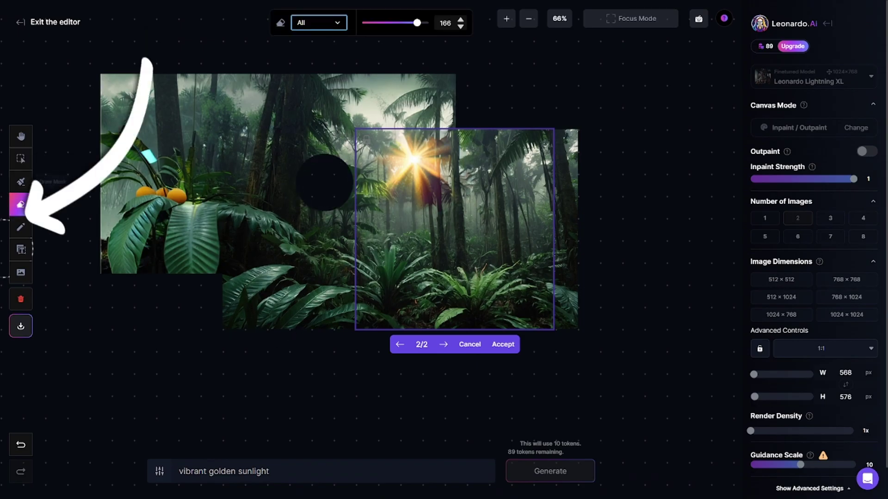
{"action": "left_click", "coordinate": [21, 227]}
{"action": "mouse_move", "coordinate": [201, 112]}
{"action": "left_mouse_down"}
{"action": "mouse_move", "coordinate": [258, 91]}
{"action": "mouse_move", "coordinate": [302, 123]}
{"action": "left_mouse_up"}
{"action": "left_click", "coordinate": [20, 445]}
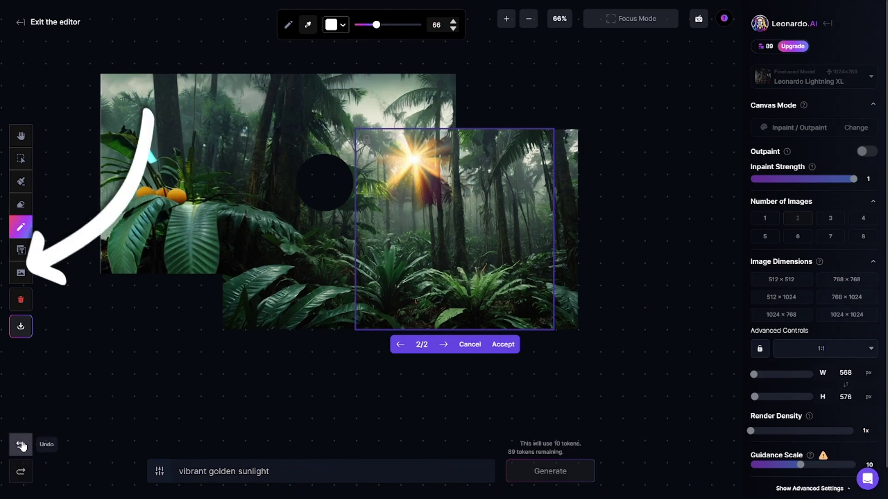
- Upload the power-plant photo, shrink it, and place it at the bottom left beside the jungle
{"action": "left_click", "coordinate": [22, 275]}
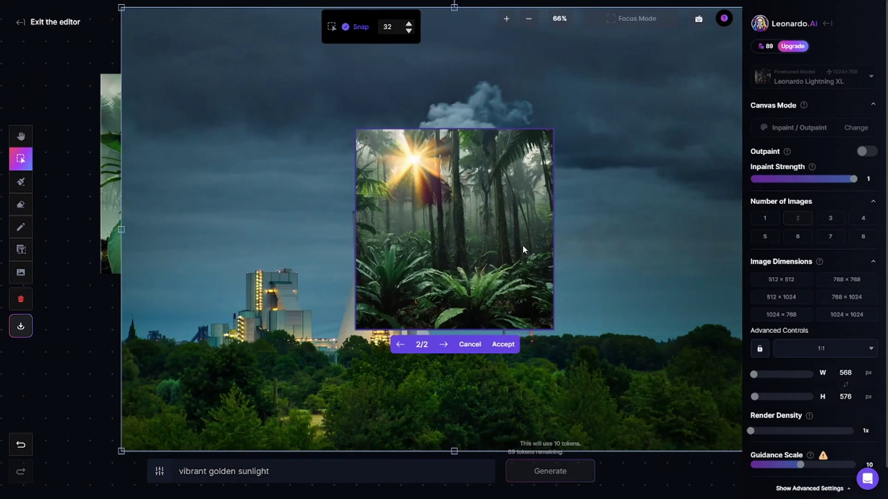
{"action": "scroll", "coordinate": [522, 245], "scroll_direction": "down", "scroll_amount": 2}
{"action": "left_click_drag", "start_coordinate": [119, 407], "coordinate": [486, 169]}
{"action": "left_click_drag", "start_coordinate": [638, 113], "coordinate": [220, 375]}
{"action": "scroll", "coordinate": [220, 374], "scroll_direction": "down", "scroll_amount": 2}
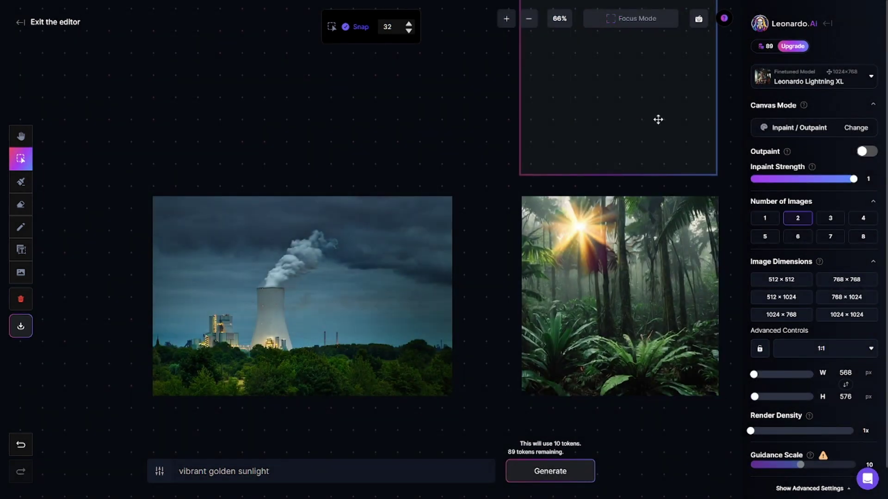
{"action": "left_click_drag", "start_coordinate": [659, 119], "coordinate": [533, 329]}
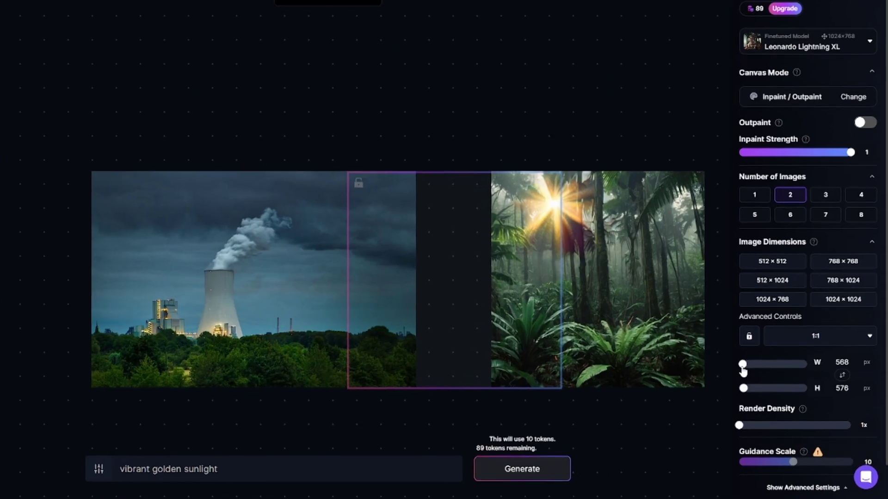
- Widen the frame to 1200 across the gap, generate 'forest and clouds', and accept the first blend
{"action": "left_click_drag", "start_coordinate": [753, 374], "coordinate": [792, 374]}
{"action": "left_click_drag", "start_coordinate": [515, 253], "coordinate": [331, 253]}
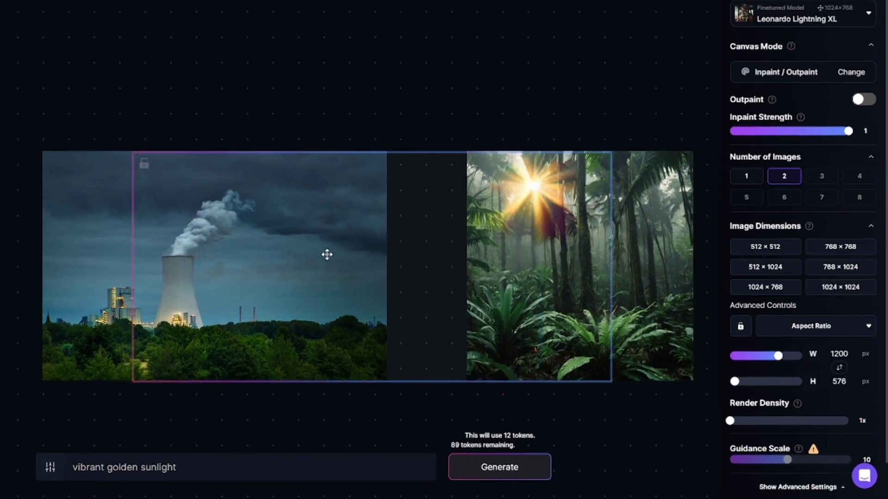
{"action": "scroll", "coordinate": [327, 254], "scroll_direction": "down", "scroll_amount": 1}
{"action": "triple_click", "coordinate": [127, 467]}
{"action": "type", "text": "forest and clouds"}
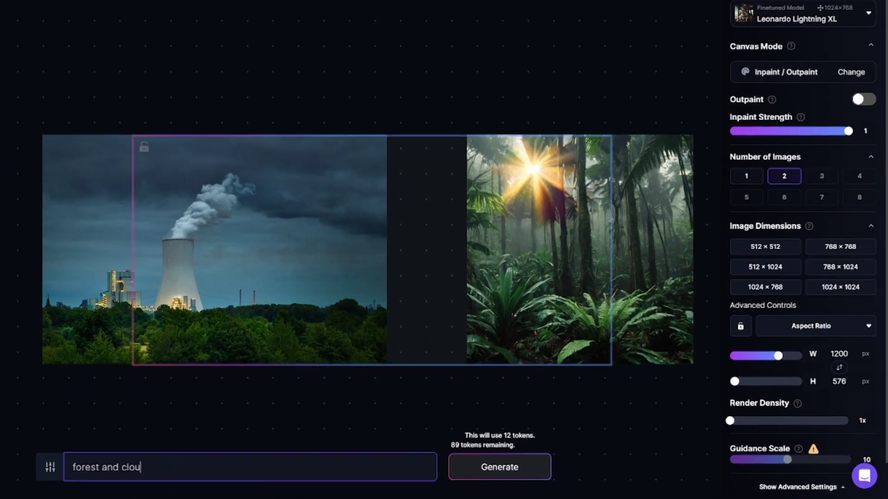
{"action": "left_click", "coordinate": [481, 469]}
{"action": "left_click", "coordinate": [358, 383]}
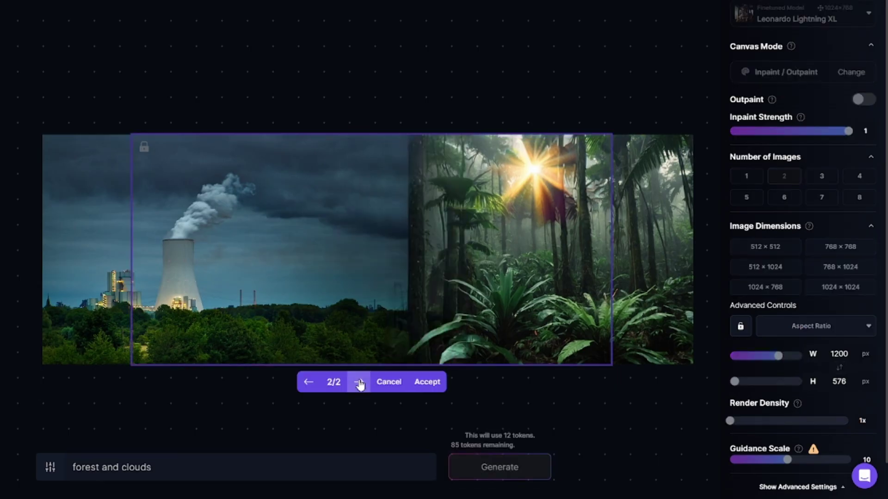
{"action": "left_click", "coordinate": [307, 385]}
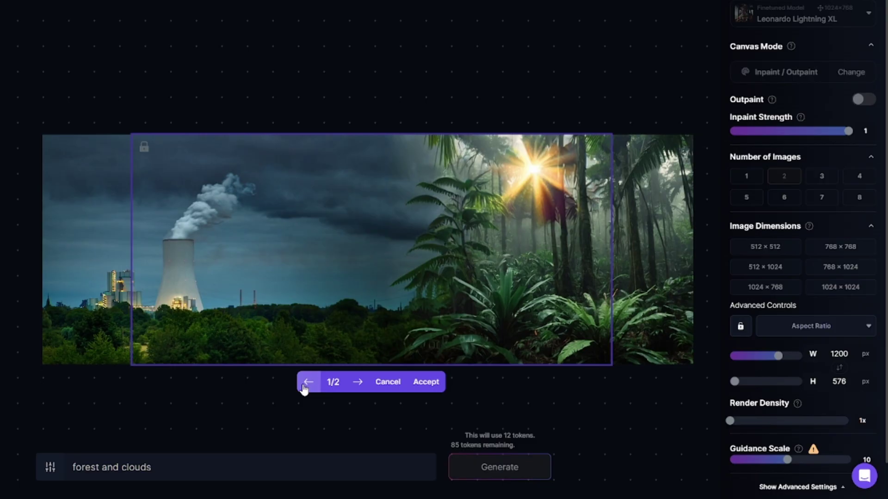
{"action": "left_click", "coordinate": [426, 382]}
- Run Img2Img at 0.49 input strength with 'factory, ' prepended to the prompt and keep the first result
{"action": "left_click", "coordinate": [831, 75]}
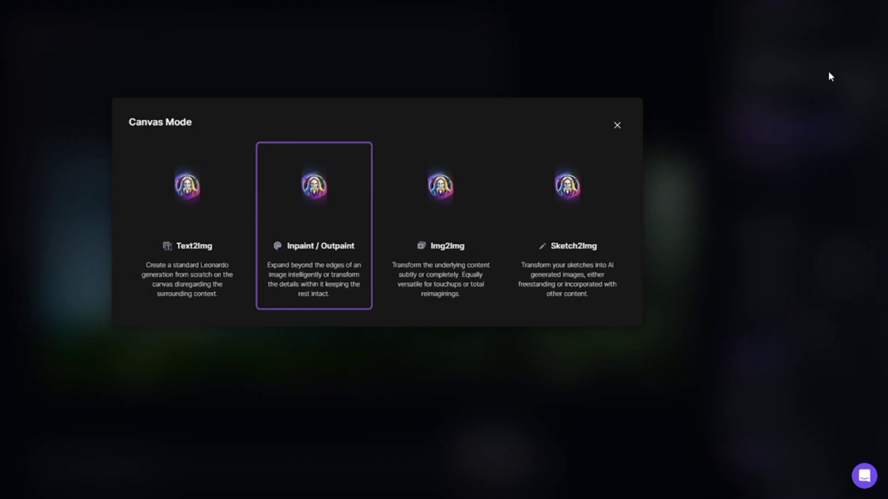
{"action": "left_click", "coordinate": [449, 194]}
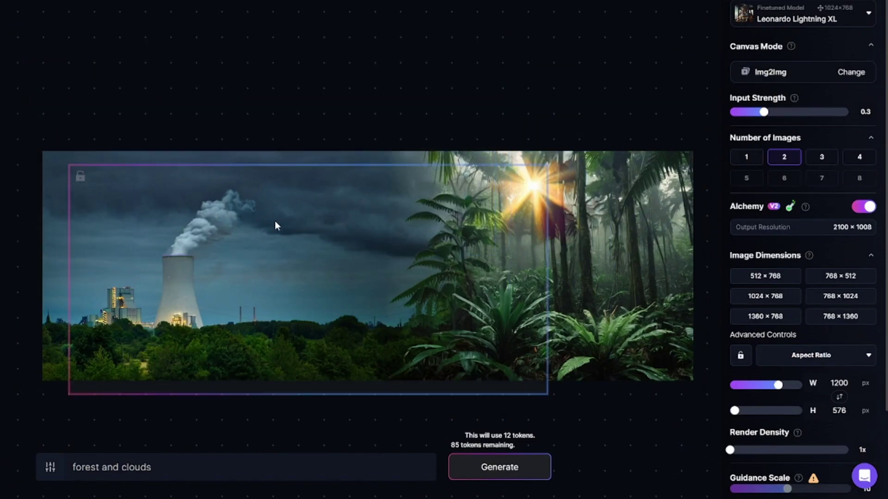
{"action": "left_click_drag", "start_coordinate": [763, 113], "coordinate": [796, 113]}
{"action": "left_click", "coordinate": [73, 467]}
{"action": "type", "text": "factory,"}
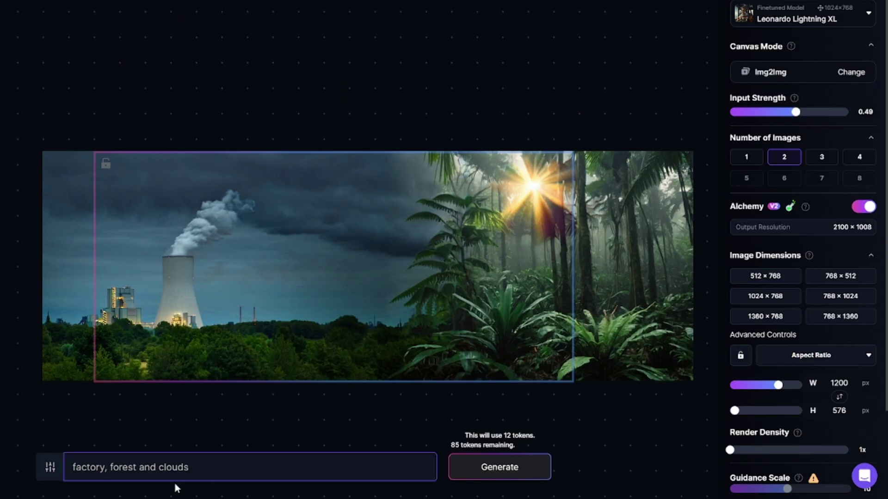
{"action": "left_click", "coordinate": [520, 477]}
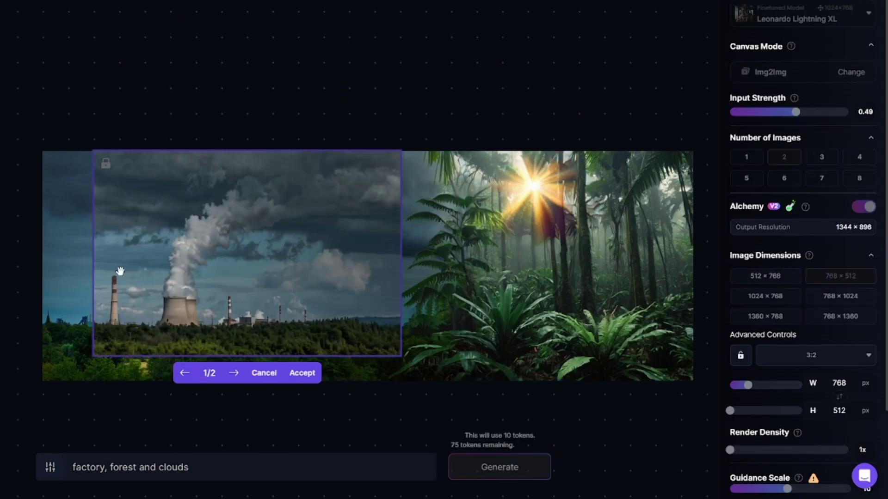
{"action": "left_click", "coordinate": [234, 374]}
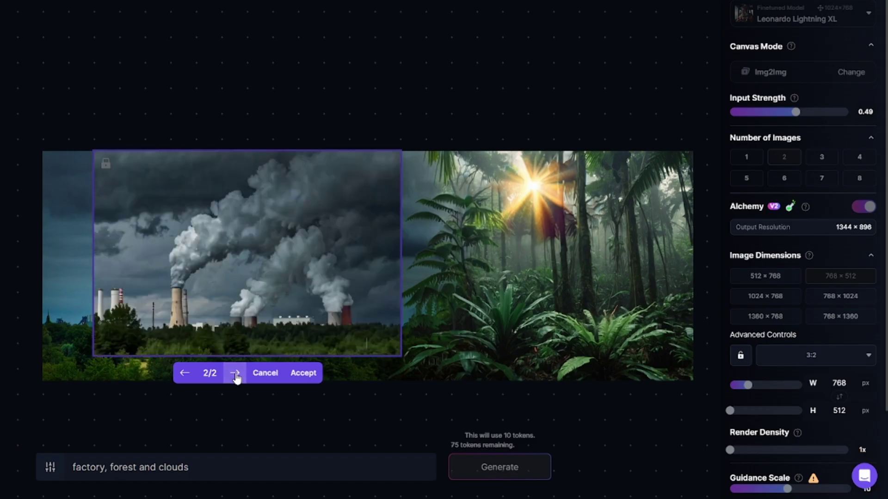
{"action": "left_click", "coordinate": [185, 373]}
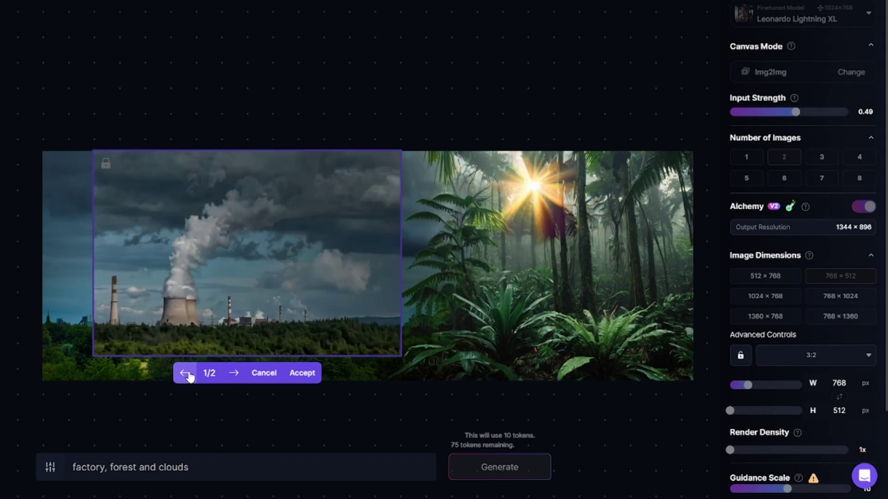
{"action": "left_click", "coordinate": [302, 373]}
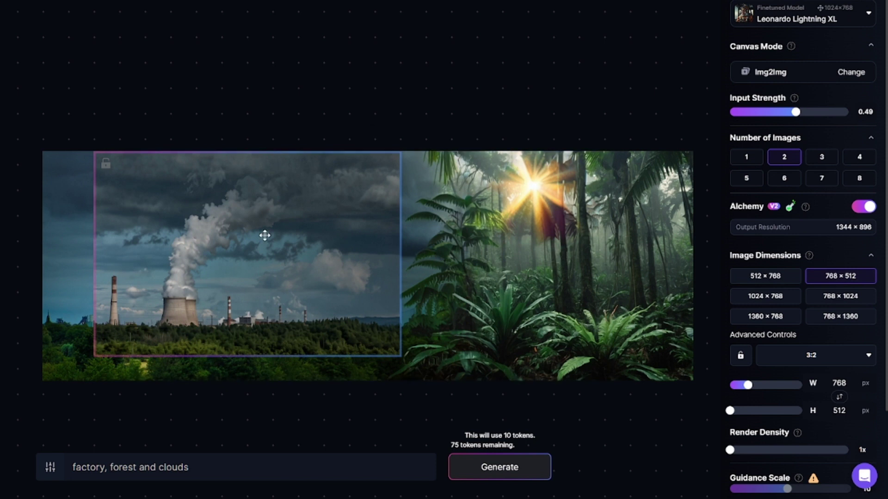
- Regenerate over the factory at a higher input strength and accept the new factory image
{"action": "left_click_drag", "start_coordinate": [263, 234], "coordinate": [270, 153]}
{"action": "left_click_drag", "start_coordinate": [293, 111], "coordinate": [285, 210]}
{"action": "left_click", "coordinate": [830, 114]}
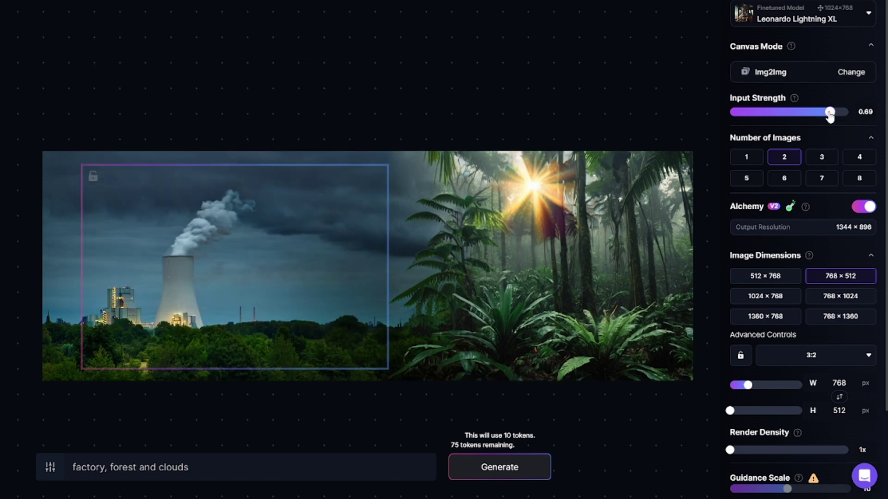
{"action": "left_click", "coordinate": [514, 471]}
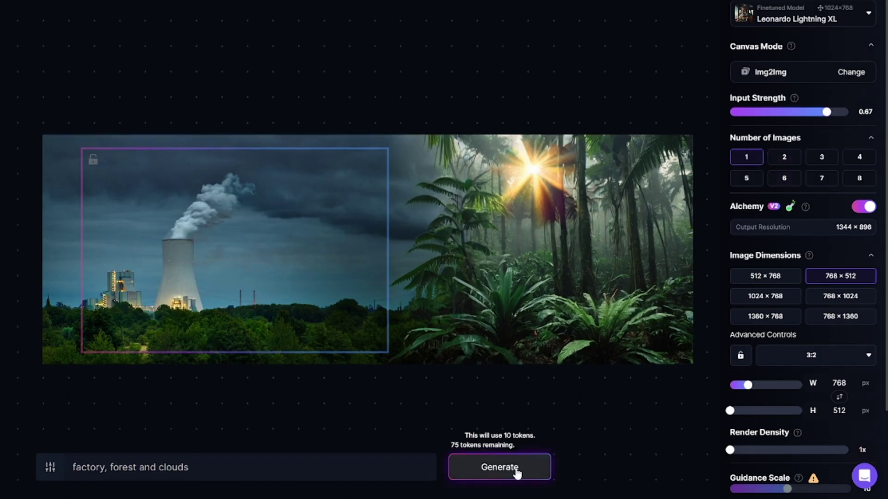
{"action": "left_click", "coordinate": [292, 380]}
{"action": "left_click_drag", "start_coordinate": [102, 181], "coordinate": [436, 185]}
{"action": "left_click", "coordinate": [819, 75]}
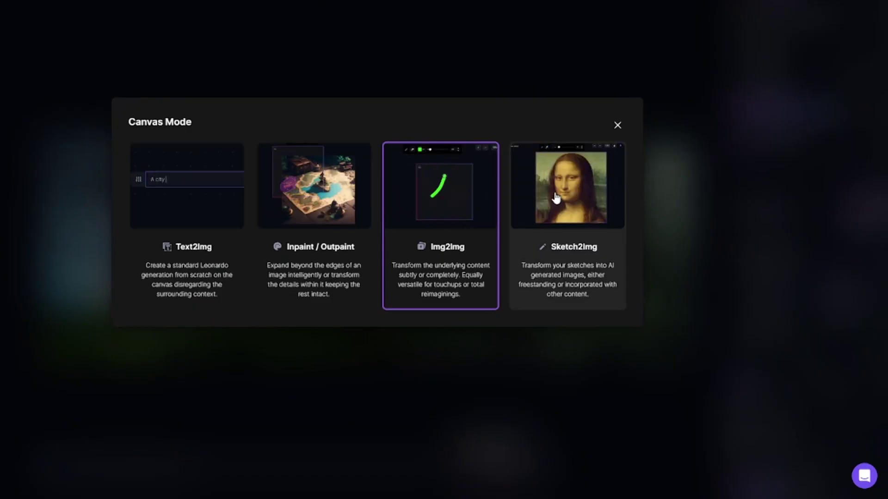
- Switch to Sketch2Img and paint a yellow sun blob above the factory
{"action": "left_click", "coordinate": [555, 198]}
{"action": "left_click", "coordinate": [24, 186]}
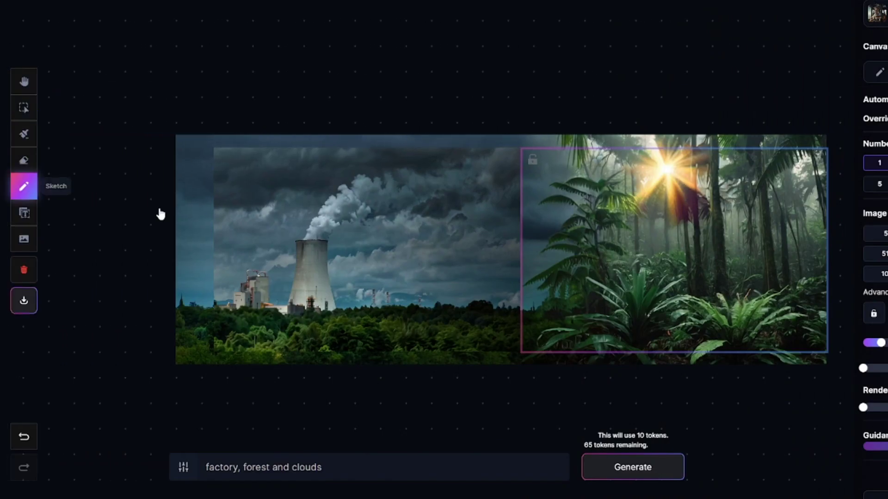
{"action": "type", "text": "FFC700"}
{"action": "mouse_move", "coordinate": [480, 185]}
{"action": "left_mouse_down"}
{"action": "mouse_move", "coordinate": [470, 211]}
{"action": "mouse_move", "coordinate": [490, 152]}
{"action": "left_mouse_up"}
{"action": "key", "text": "ctrl+v"}
- Generate a sun from the painted blob, browse its three variants, and discard them
{"action": "left_click", "coordinate": [20, 111]}
{"action": "left_click", "coordinate": [497, 187]}
{"action": "type", "text": "su"}
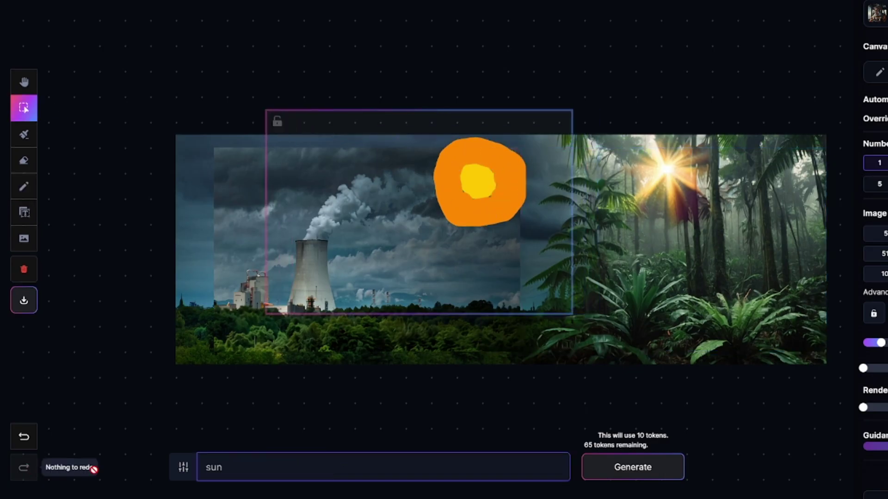
{"action": "left_click", "coordinate": [622, 467]}
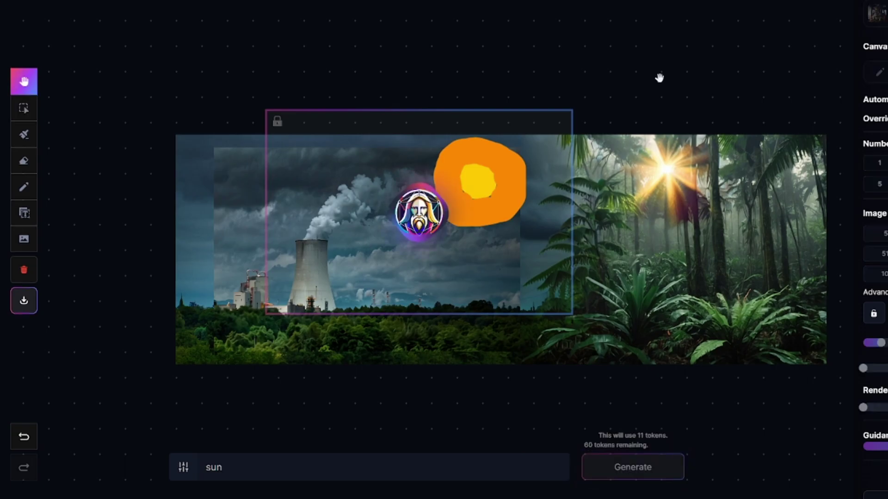
{"action": "left_click", "coordinate": [401, 354]}
{"action": "left_click", "coordinate": [402, 352]}
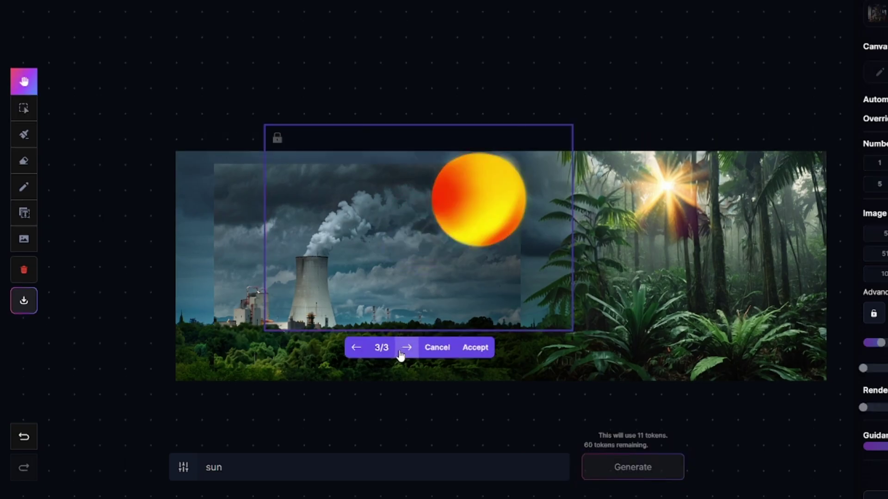
{"action": "left_click", "coordinate": [442, 354]}
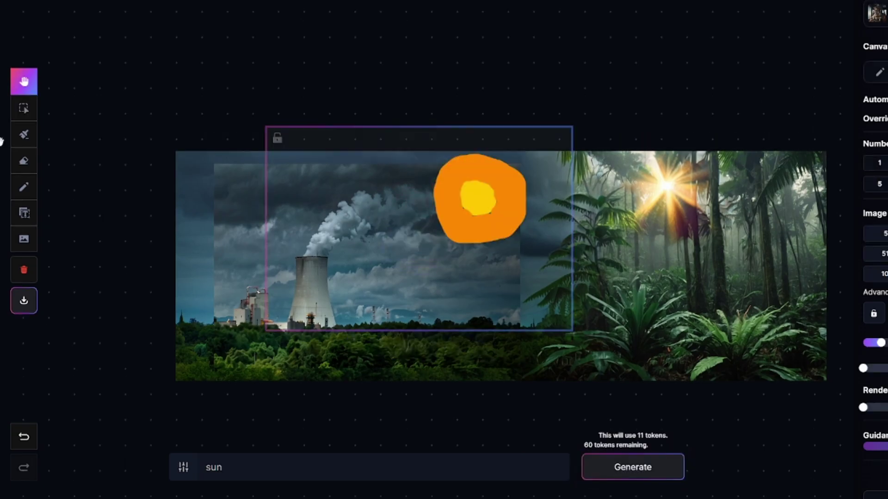
- Erase the sun blob, generate clouds from blue strokes, browse the variants and discard them
{"action": "left_click", "coordinate": [24, 163]}
{"action": "mouse_move", "coordinate": [467, 231]}
{"action": "left_mouse_down"}
{"action": "mouse_move", "coordinate": [440, 184]}
{"action": "mouse_move", "coordinate": [507, 225]}
{"action": "left_mouse_up"}
{"action": "left_click", "coordinate": [24, 186]}
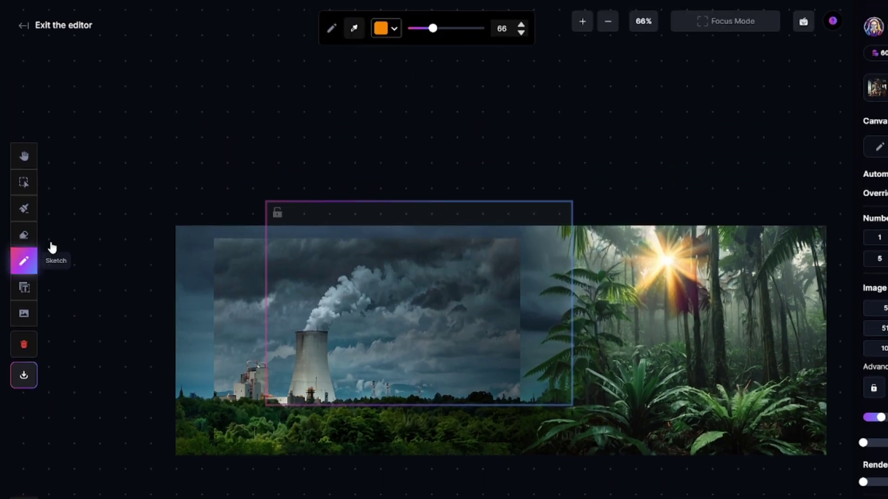
{"action": "left_click", "coordinate": [381, 27]}
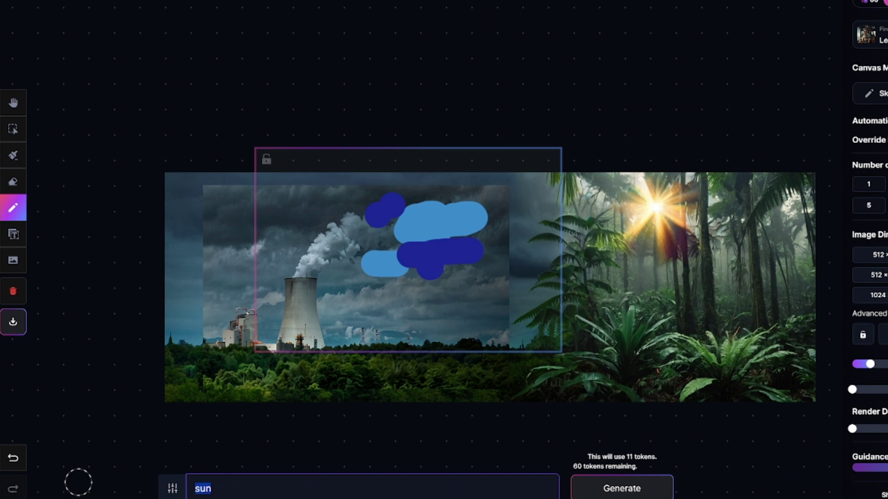
{"action": "left_click", "coordinate": [611, 478]}
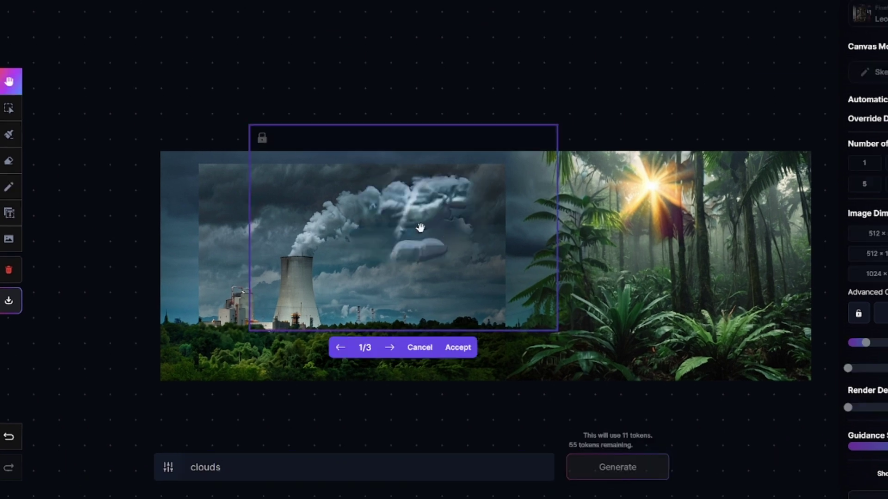
{"action": "left_click", "coordinate": [390, 348]}
{"action": "left_click", "coordinate": [391, 349]}
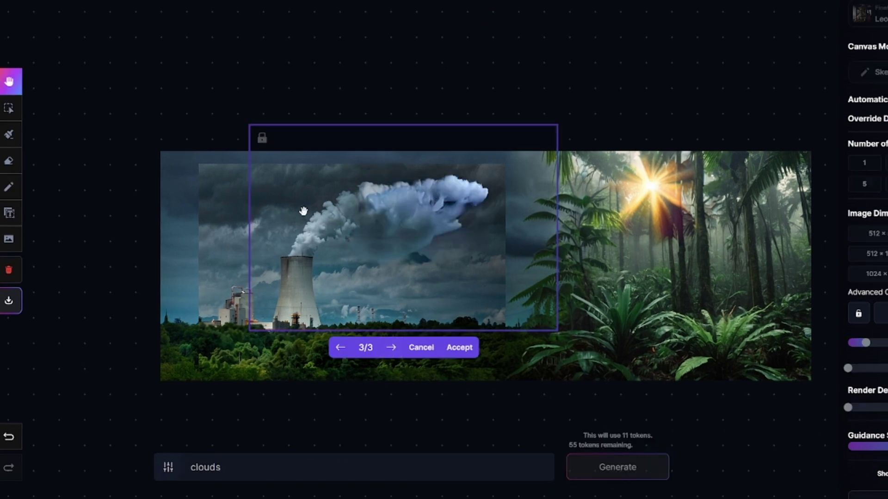
{"action": "left_click", "coordinate": [421, 347]}
- Move the generation frame over the jungle and paint magenta, pink and violet flower dots on the ferns
{"action": "left_click", "coordinate": [9, 107]}
{"action": "left_click_drag", "start_coordinate": [624, 238], "coordinate": [624, 225]}
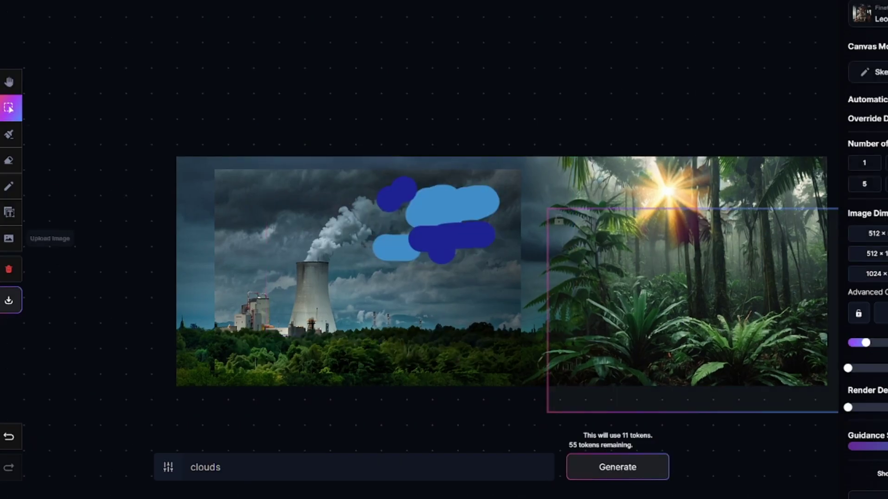
{"action": "left_click", "coordinate": [8, 186]}
{"action": "left_click", "coordinate": [407, 59]}
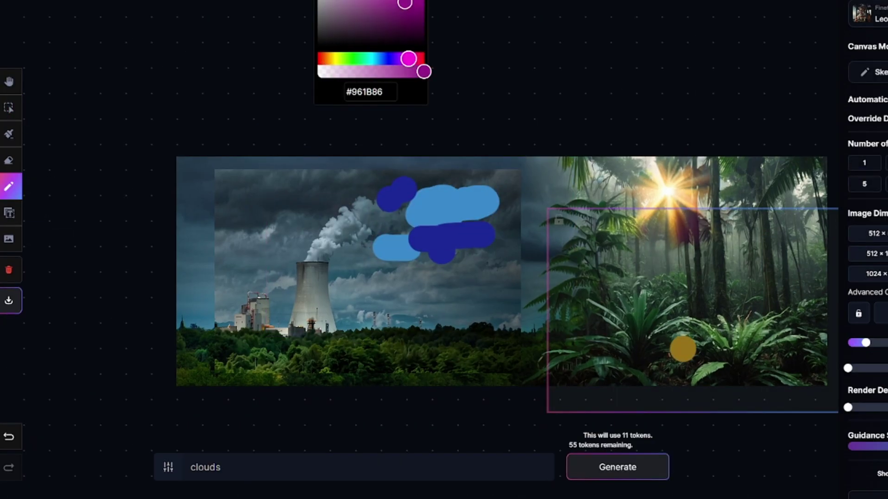
{"action": "left_click", "coordinate": [699, 329]}
{"action": "left_click", "coordinate": [740, 329]}
{"action": "left_click", "coordinate": [791, 313]}
{"action": "left_click", "coordinate": [391, 2]}
{"action": "left_click", "coordinate": [714, 343]}
{"action": "left_click", "coordinate": [757, 327]}
{"action": "left_click", "coordinate": [396, 59]}
{"action": "left_click", "coordinate": [713, 313]}
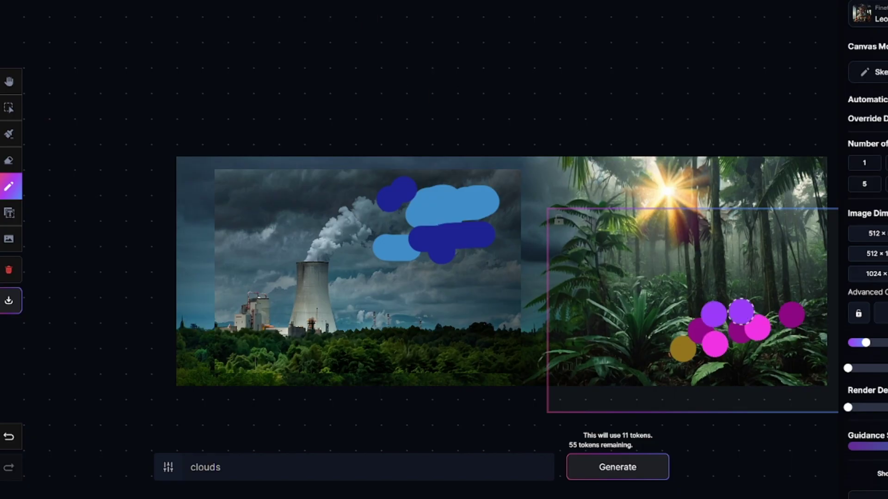
{"action": "left_click", "coordinate": [741, 311]}
- Change the prompt word 'clouds' to 'flowers', generate, and browse the three flower variants
{"action": "double_click", "coordinate": [217, 462]}
{"action": "type", "text": "flowers"}
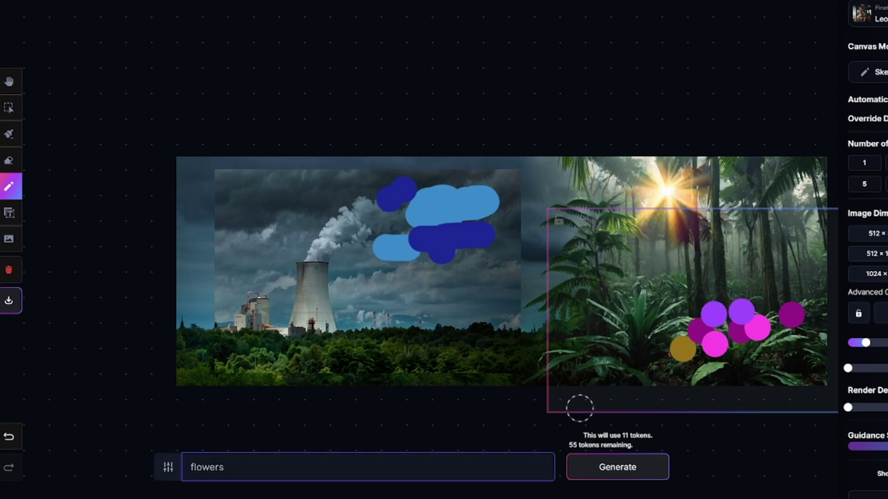
{"action": "left_click", "coordinate": [618, 467]}
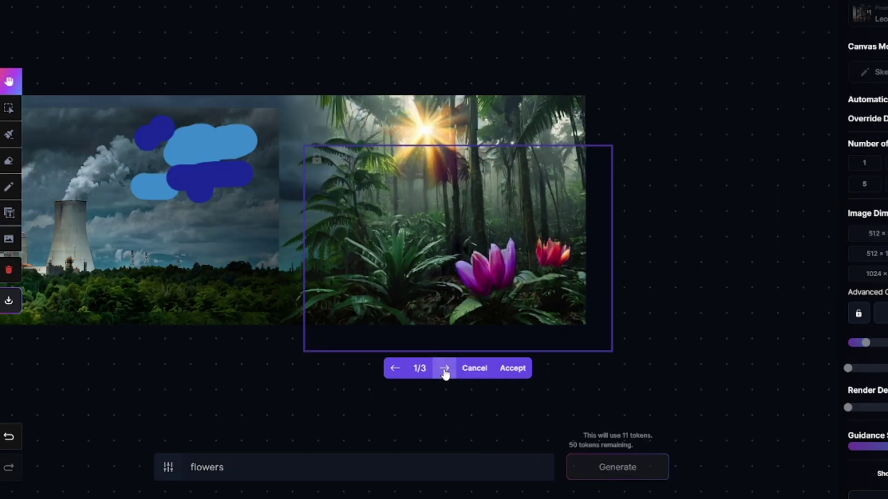
{"action": "left_click", "coordinate": [445, 369]}
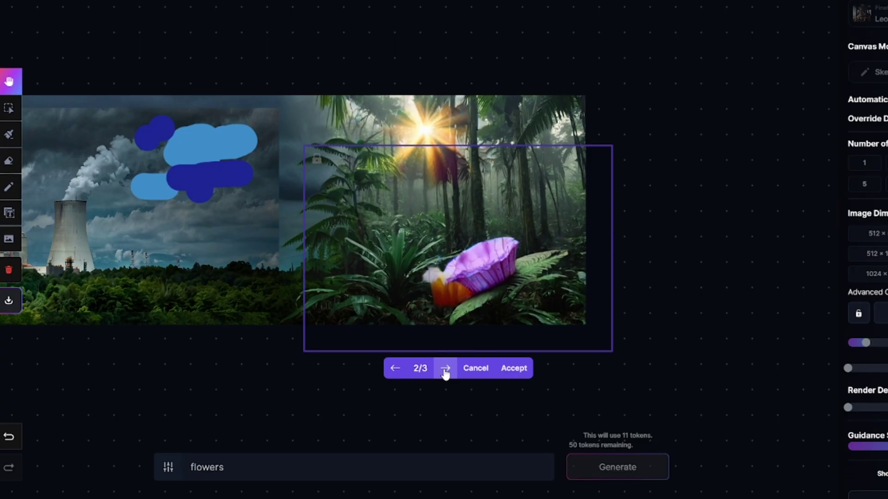
{"action": "left_click", "coordinate": [445, 368]}
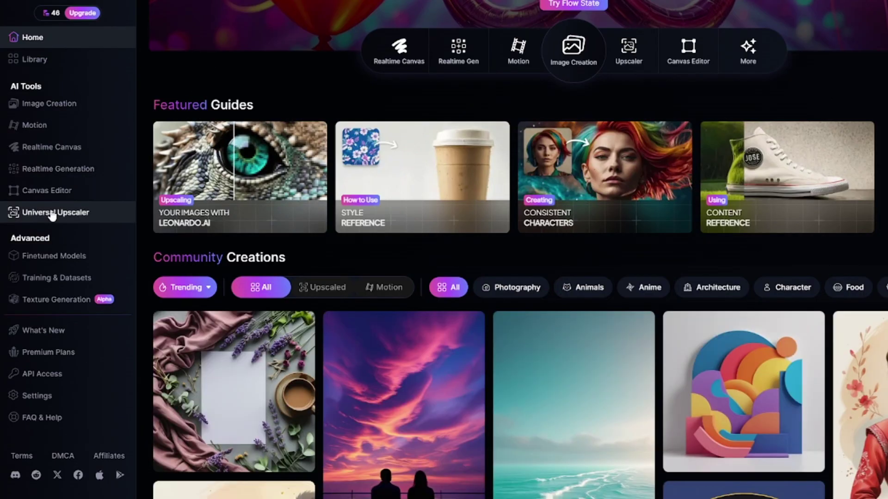
- In the Universal Upscaler, choose Cinematic style and upscale the portrait at creativity strength 1
{"action": "left_click", "coordinate": [52, 216]}
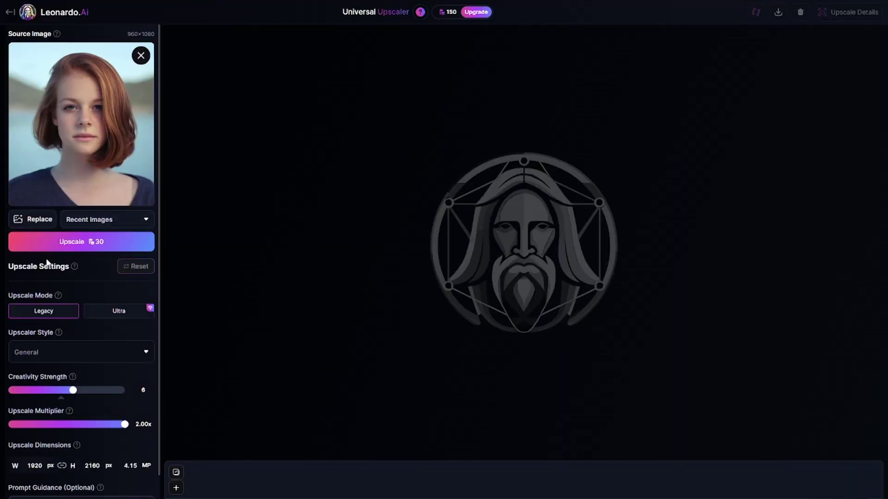
{"action": "left_click", "coordinate": [69, 357]}
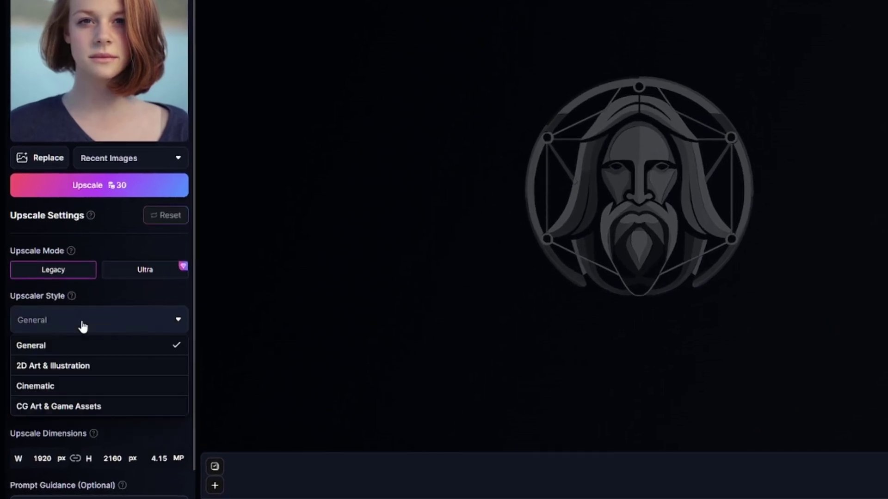
{"action": "left_click", "coordinate": [65, 387]}
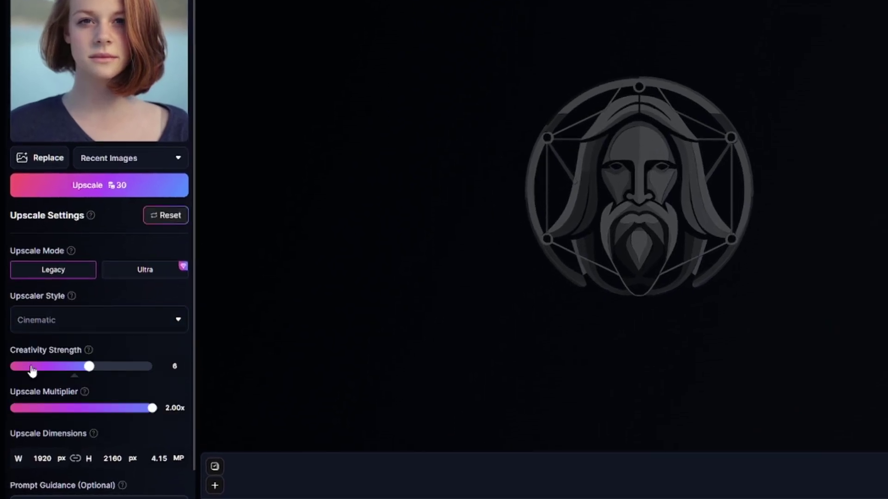
{"action": "left_click_drag", "start_coordinate": [31, 367], "coordinate": [1, 368]}
{"action": "scroll", "coordinate": [103, 357], "scroll_direction": "down", "scroll_amount": 1}
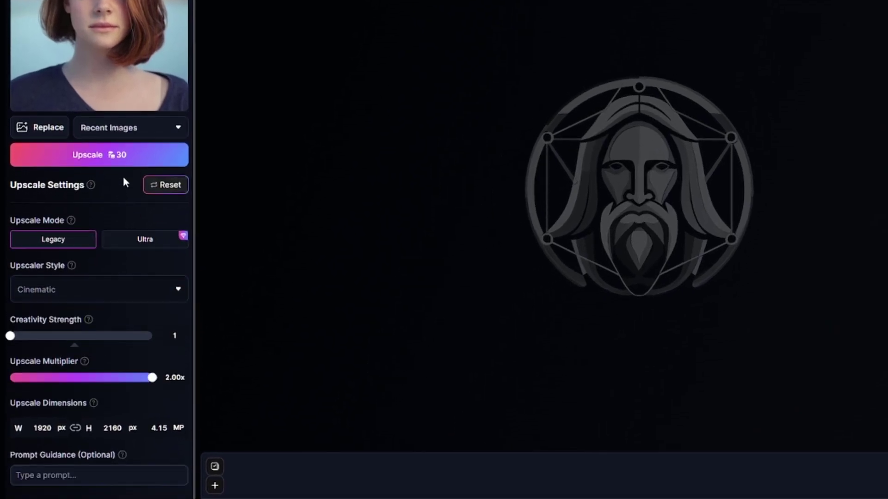
{"action": "left_click", "coordinate": [128, 157]}
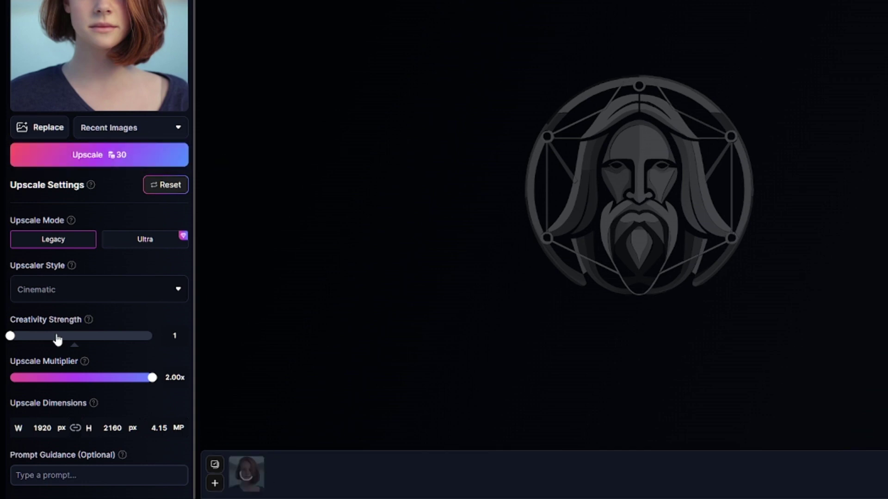
- Run two more upscales at creativity strengths 5 and 9
{"action": "left_click_drag", "start_coordinate": [40, 340], "coordinate": [73, 341]}
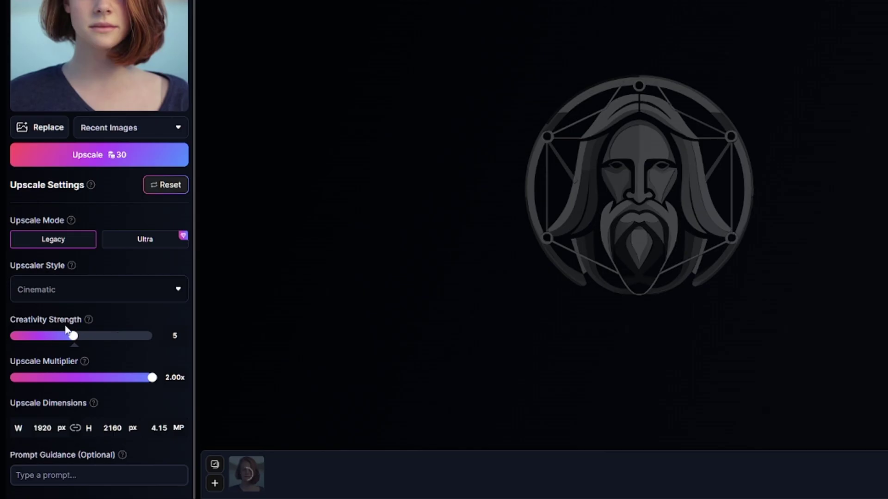
{"action": "left_click", "coordinate": [141, 157]}
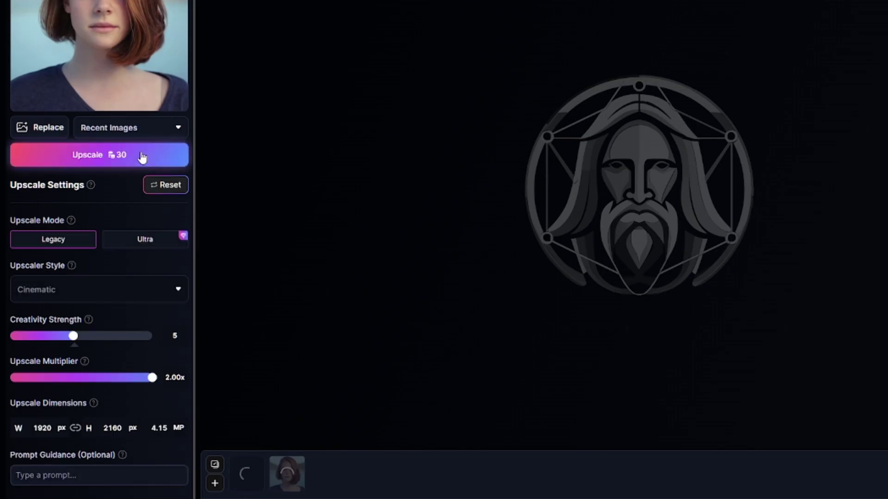
{"action": "left_click_drag", "start_coordinate": [122, 341], "coordinate": [137, 337]}
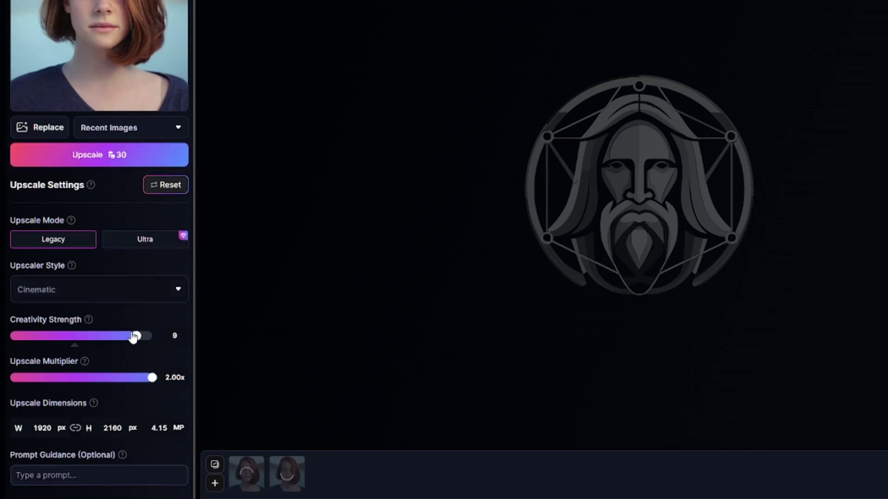
{"action": "left_click", "coordinate": [141, 156]}
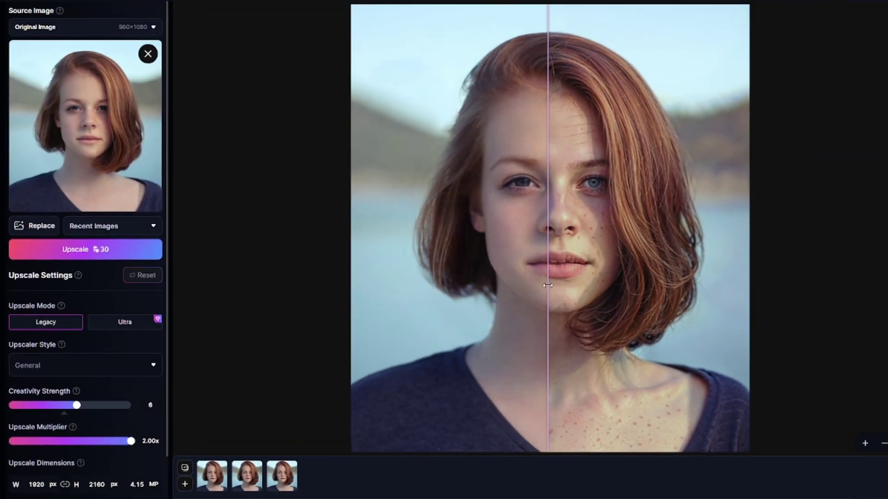
- Drag the comparison divider to compare facial skin and hair detail against the original
{"action": "left_click_drag", "start_coordinate": [548, 285], "coordinate": [704, 268]}
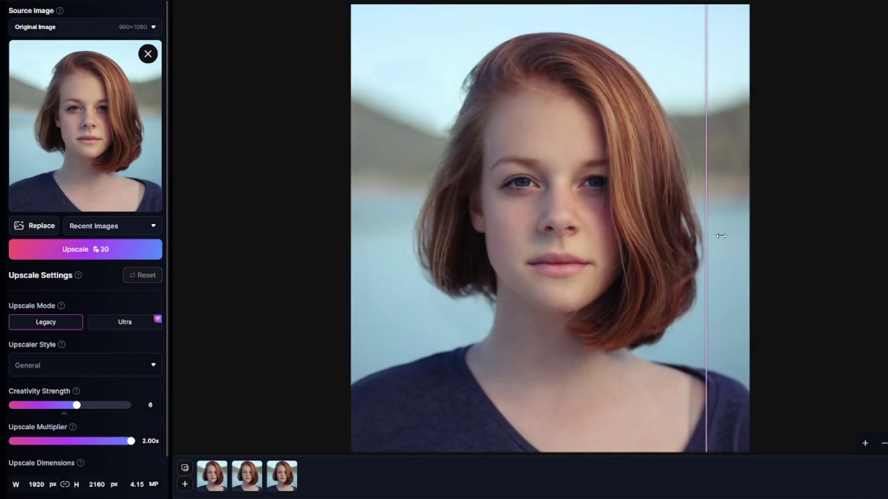
{"action": "left_click_drag", "start_coordinate": [720, 234], "coordinate": [518, 163]}
{"action": "scroll", "coordinate": [517, 163], "scroll_direction": "up", "scroll_amount": 3}
{"action": "scroll", "coordinate": [518, 163], "scroll_direction": "up", "scroll_amount": 5}
{"action": "left_click_drag", "start_coordinate": [561, 209], "coordinate": [347, 229]}
{"action": "scroll", "coordinate": [347, 229], "scroll_direction": "down", "scroll_amount": 5}
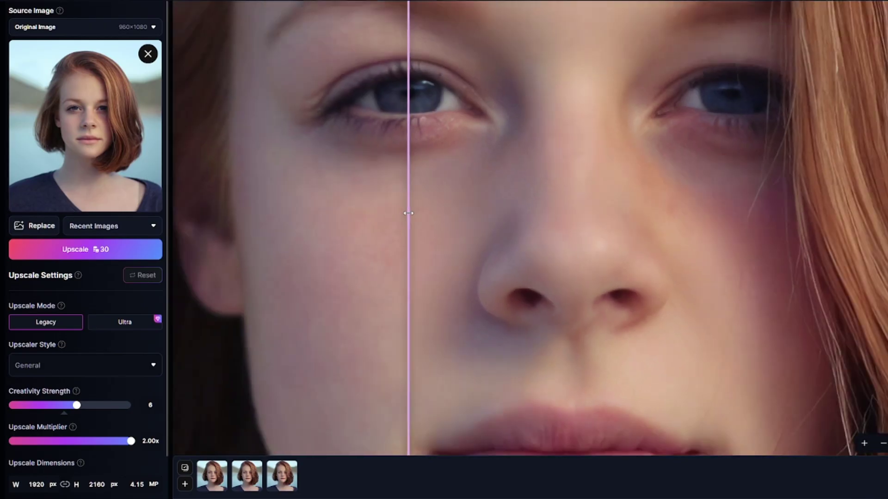
{"action": "scroll", "coordinate": [571, 297], "scroll_direction": "up", "scroll_amount": 5}
{"action": "mouse_move", "coordinate": [406, 232]}
{"action": "left_mouse_down"}
{"action": "mouse_move", "coordinate": [571, 298]}
{"action": "mouse_move", "coordinate": [626, 264]}
{"action": "mouse_move", "coordinate": [213, 264]}
{"action": "left_mouse_up"}
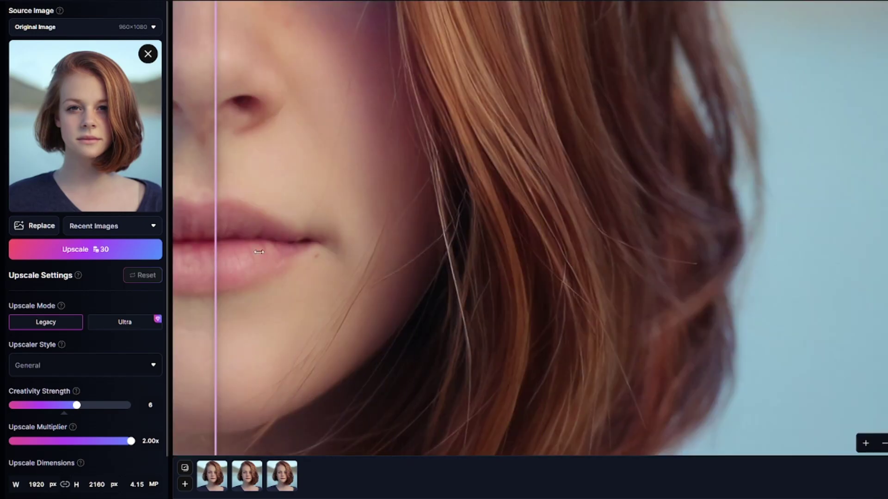
{"action": "scroll", "coordinate": [212, 263], "scroll_direction": "down", "scroll_amount": 5}
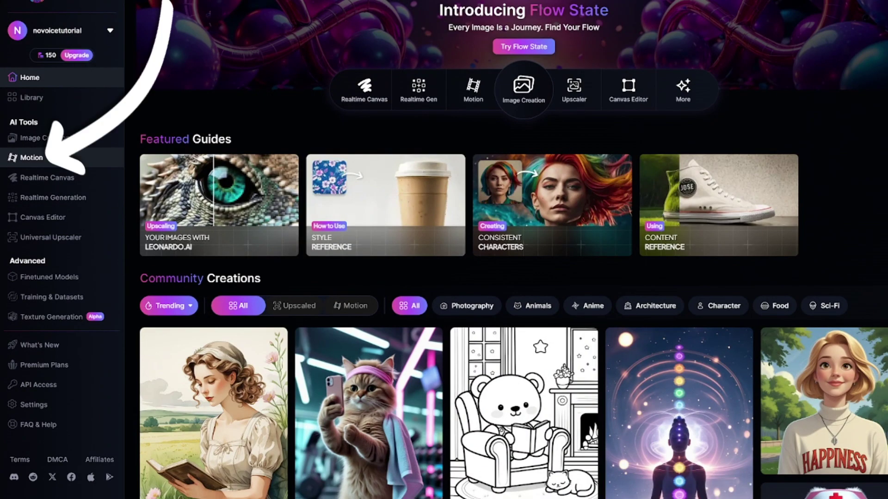
- Preview the Motion video generator, close it, and filter community creations to motion videos
{"action": "left_click", "coordinate": [73, 163]}
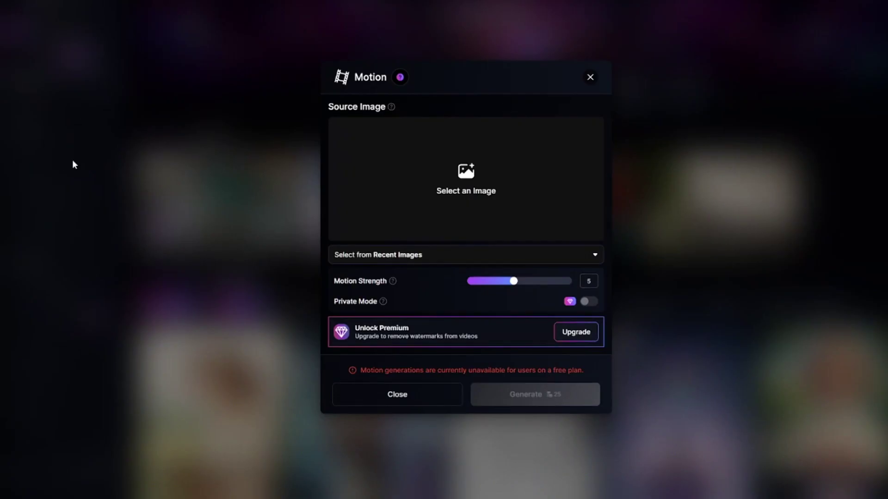
{"action": "left_click", "coordinate": [680, 280]}
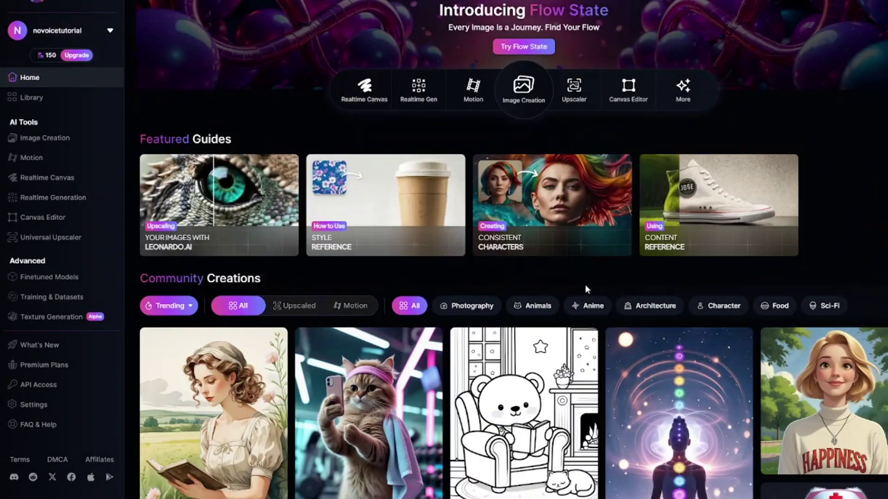
{"action": "left_click", "coordinate": [355, 306]}
{"action": "scroll", "coordinate": [355, 312], "scroll_direction": "down", "scroll_amount": 1}
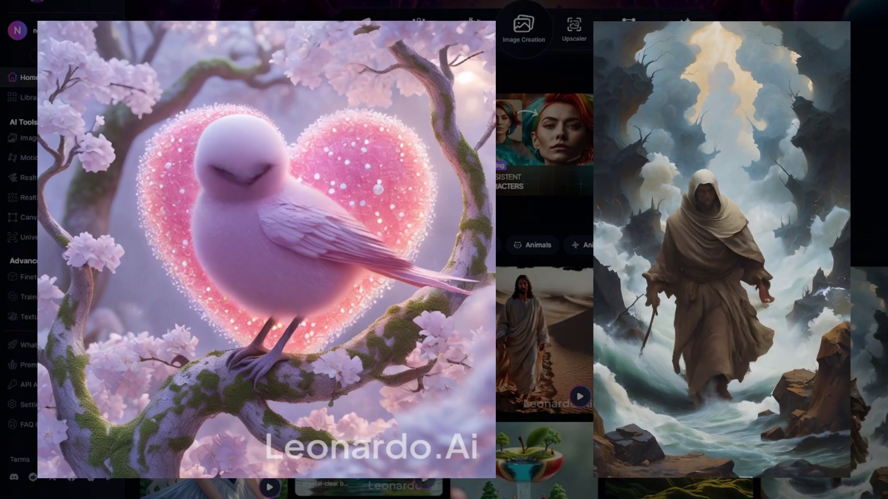
{"action": "scroll", "coordinate": [544, 249], "scroll_direction": "down", "scroll_amount": 1}
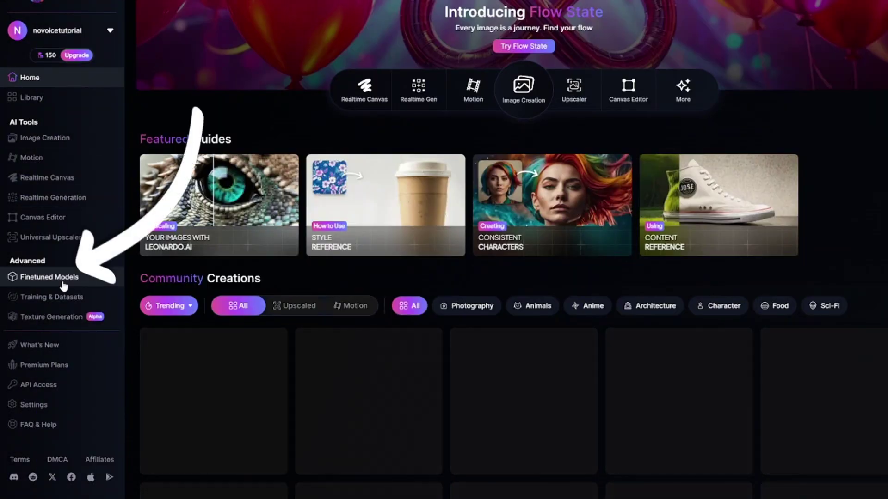
- Browse Finetuned Models and switch to the Community Models gallery
{"action": "left_click", "coordinate": [64, 286]}
{"action": "scroll", "coordinate": [578, 284], "scroll_direction": "down", "scroll_amount": 14}
{"action": "scroll", "coordinate": [553, 276], "scroll_direction": "down", "scroll_amount": 4}
{"action": "scroll", "coordinate": [554, 277], "scroll_direction": "up", "scroll_amount": 18}
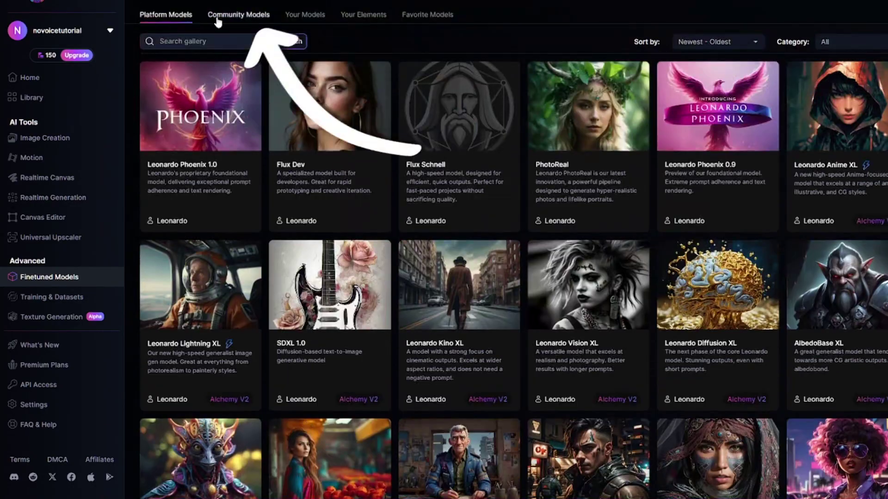
{"action": "left_click", "coordinate": [218, 17]}
{"action": "scroll", "coordinate": [512, 179], "scroll_direction": "down", "scroll_amount": 4}
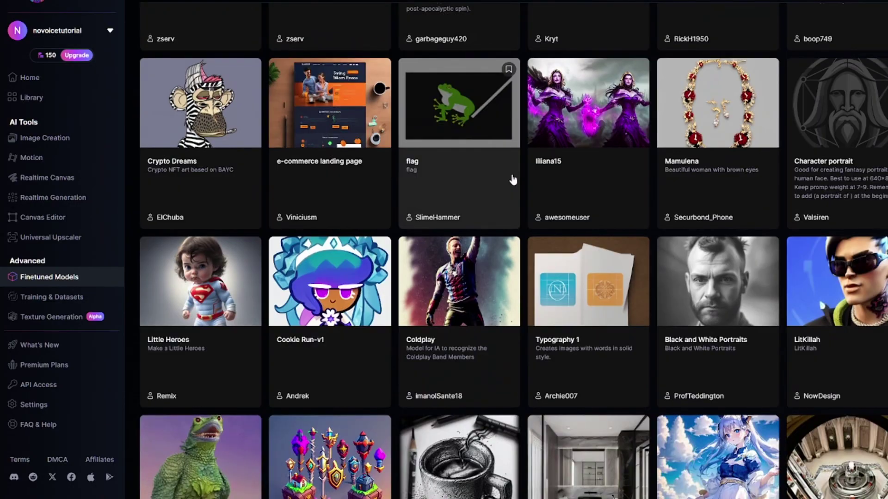
{"action": "scroll", "coordinate": [512, 179], "scroll_direction": "up", "scroll_amount": 4}
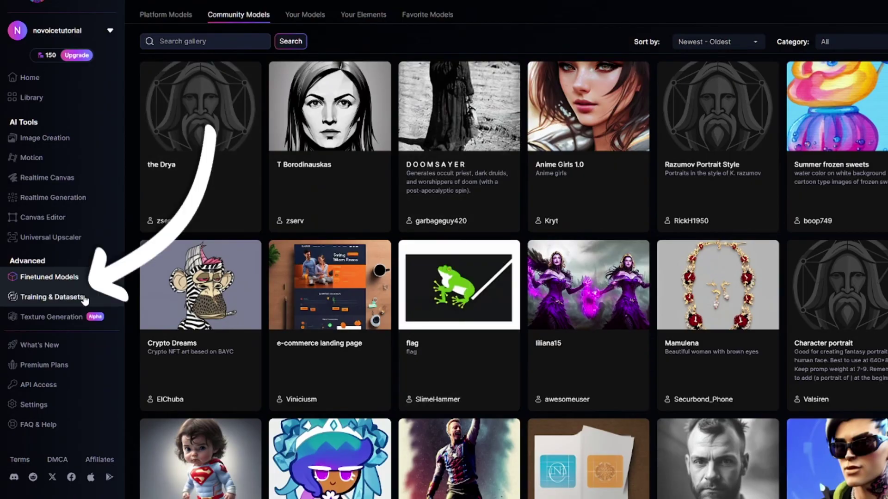
- From Training & Datasets, create a new dataset named 'j'
{"action": "left_click", "coordinate": [85, 300]}
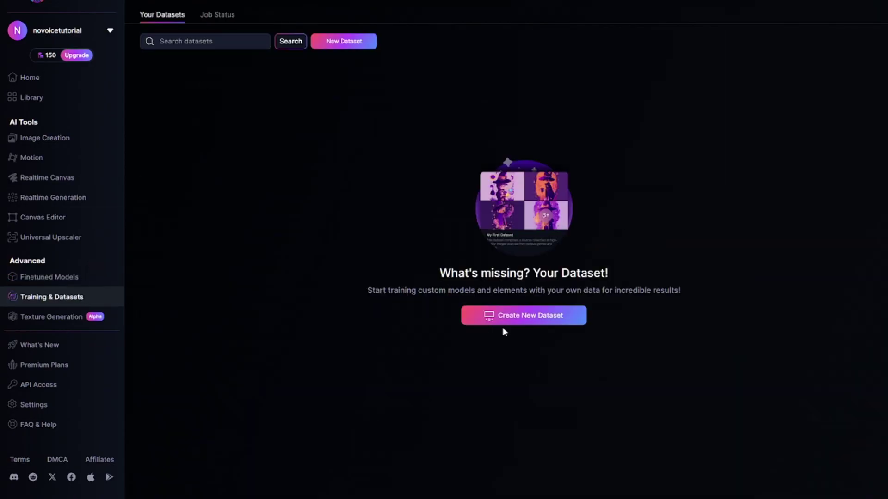
{"action": "left_click", "coordinate": [503, 323]}
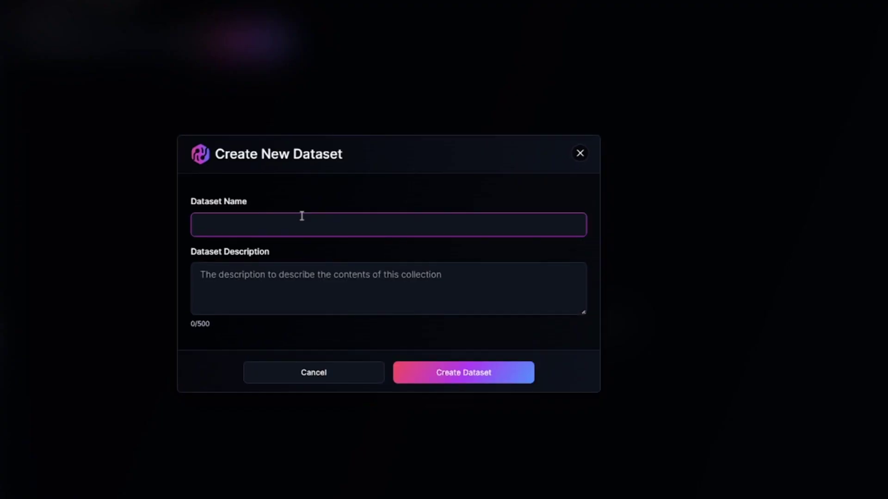
{"action": "left_click", "coordinate": [212, 281]}
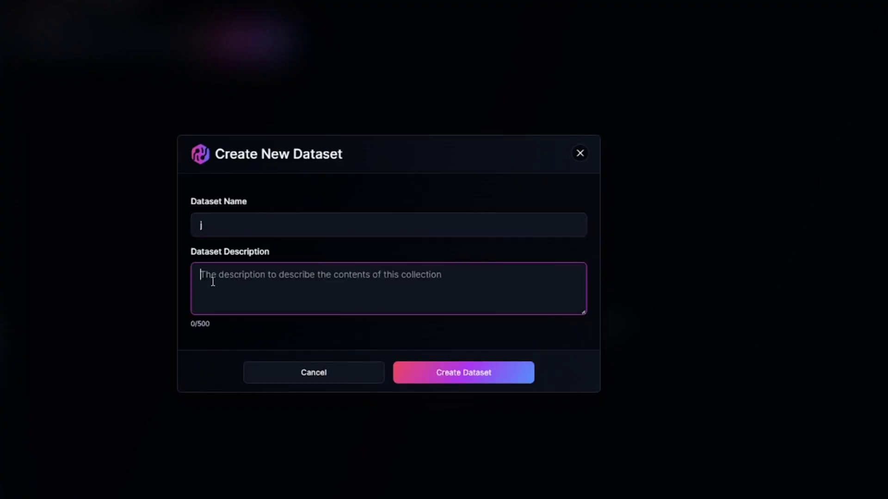
{"action": "left_click", "coordinate": [495, 378]}
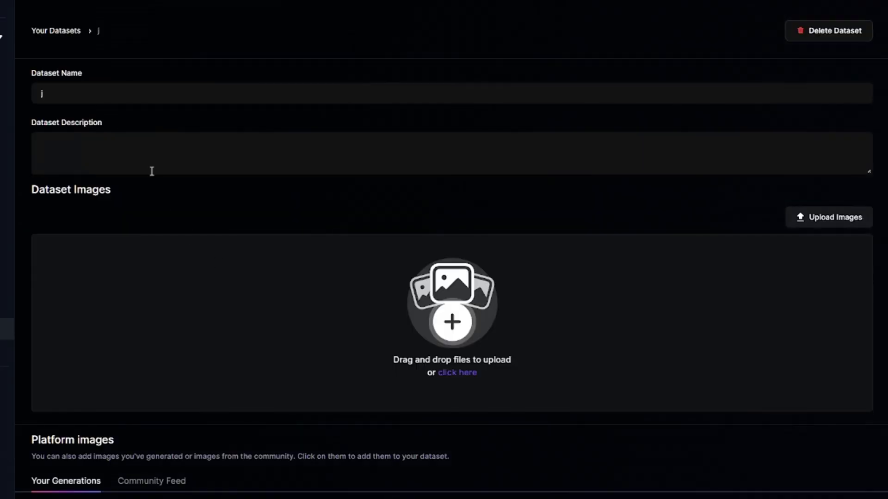
- Upload seven character images into dataset 'j'
{"action": "left_click_drag", "start_coordinate": [211, 254], "coordinate": [430, 293]}
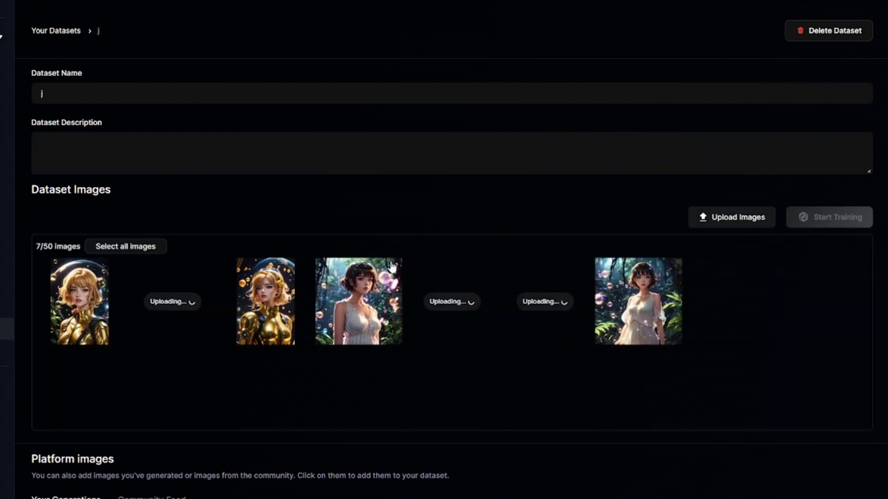
{"action": "scroll", "coordinate": [392, 267], "scroll_direction": "down", "scroll_amount": 2}
{"action": "scroll", "coordinate": [419, 341], "scroll_direction": "up", "scroll_amount": 2}
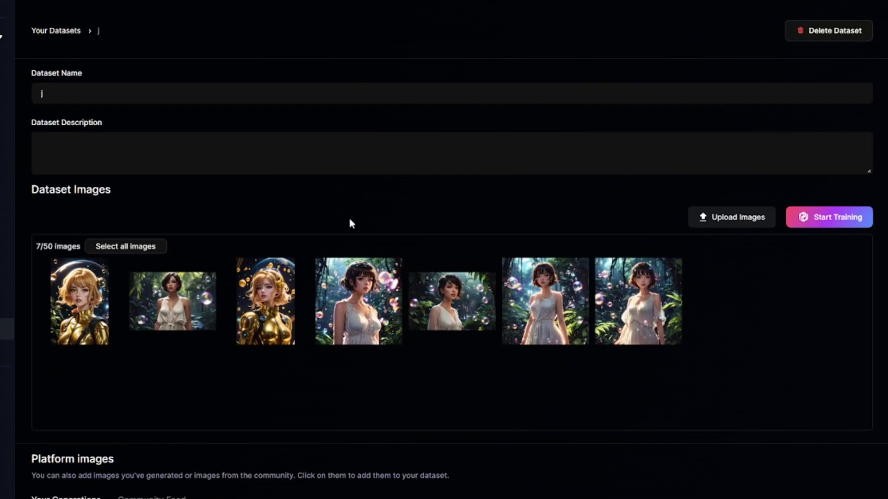
- Start training dataset j with trigger word 'a girl', no description, in the Style category
{"action": "left_click", "coordinate": [830, 227]}
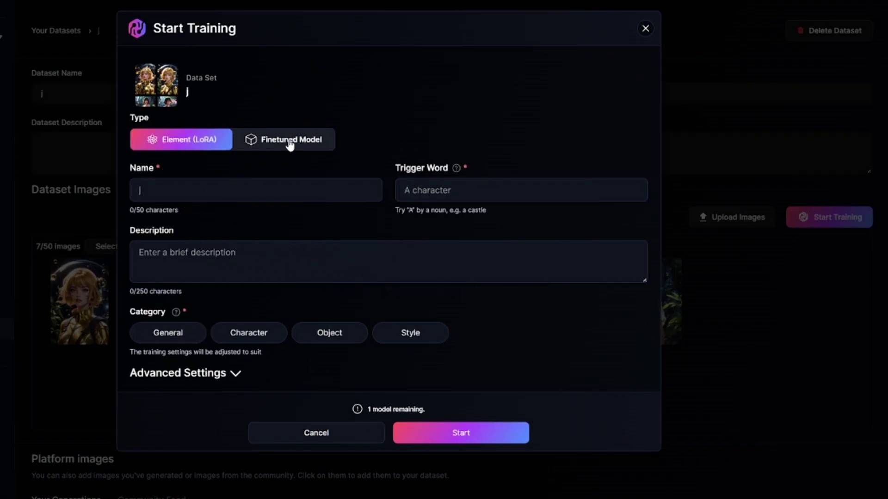
{"action": "left_click", "coordinate": [435, 172]}
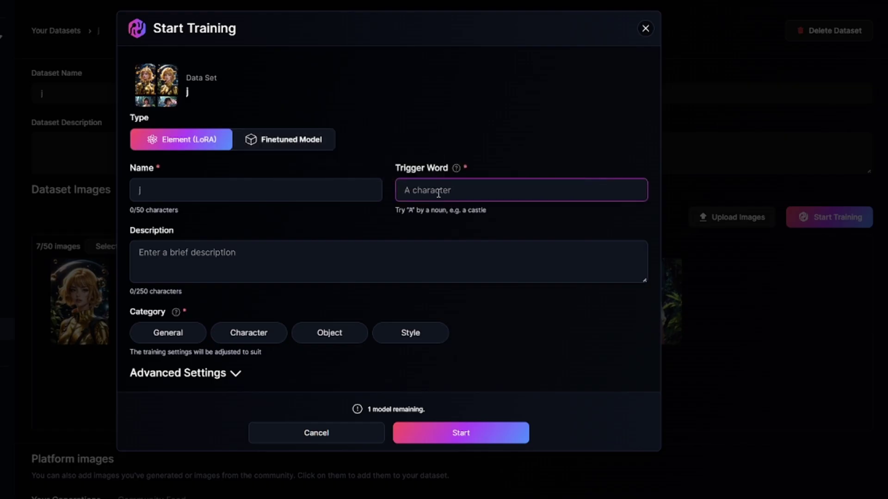
{"action": "left_click", "coordinate": [186, 187]}
{"action": "left_click", "coordinate": [188, 273]}
{"action": "left_click", "coordinate": [194, 349]}
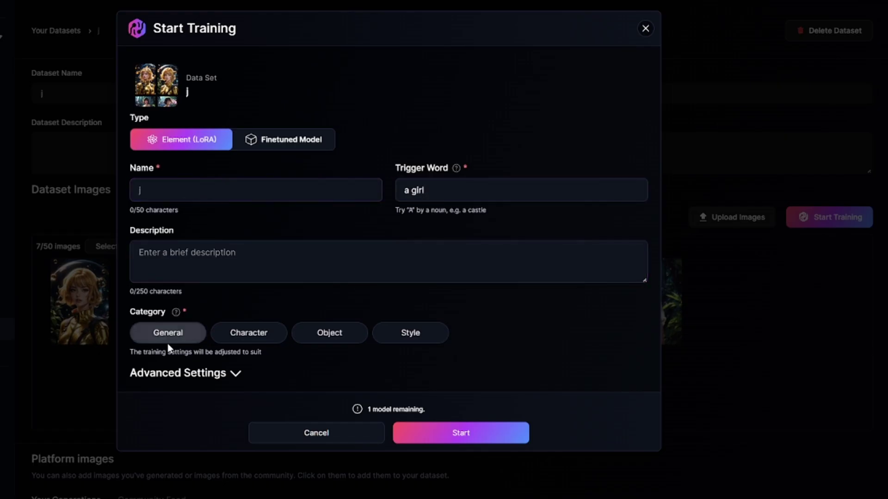
{"action": "left_click", "coordinate": [410, 333]}
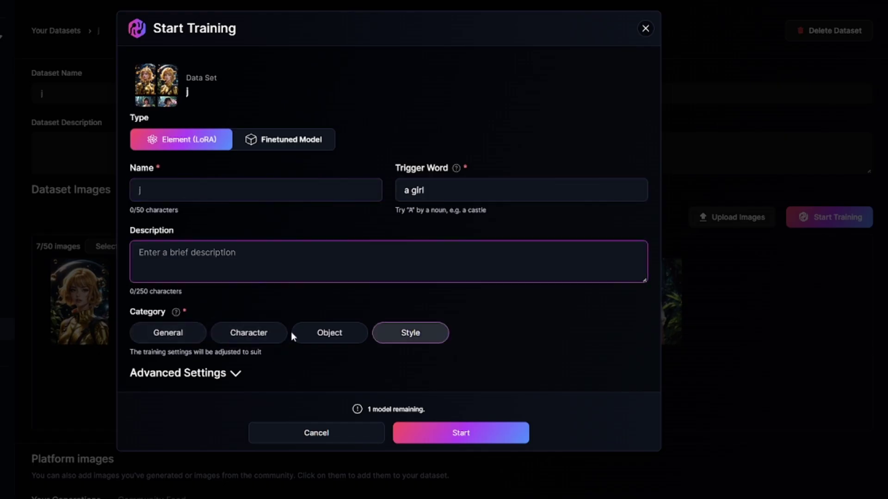
- Expand Advanced Settings and edit the training epochs field
{"action": "left_click", "coordinate": [235, 374]}
{"action": "scroll", "coordinate": [312, 305], "scroll_direction": "down", "scroll_amount": 1}
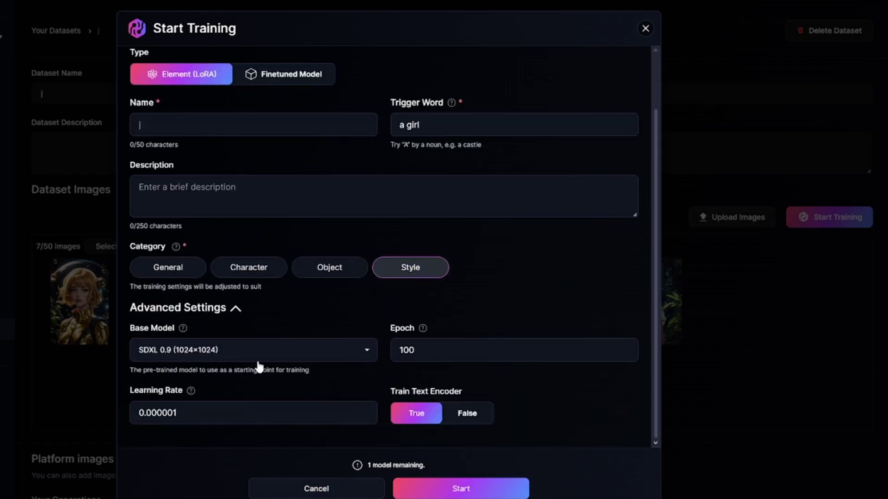
{"action": "left_click", "coordinate": [402, 344]}
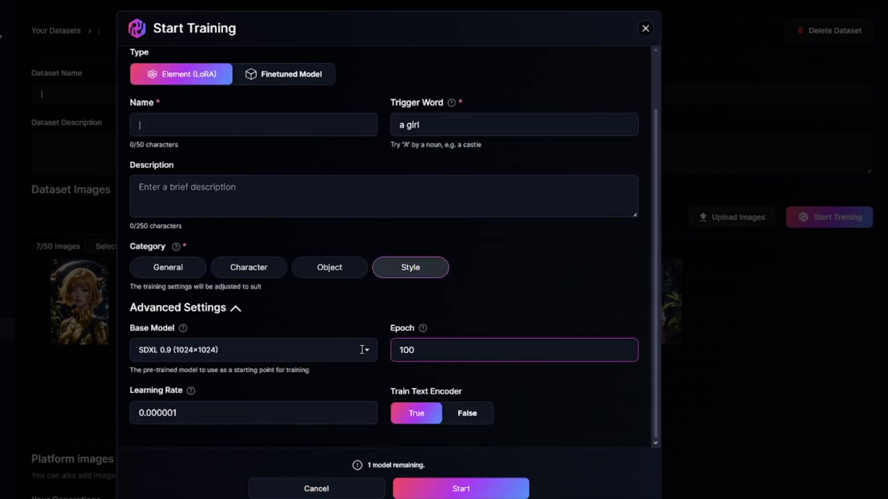